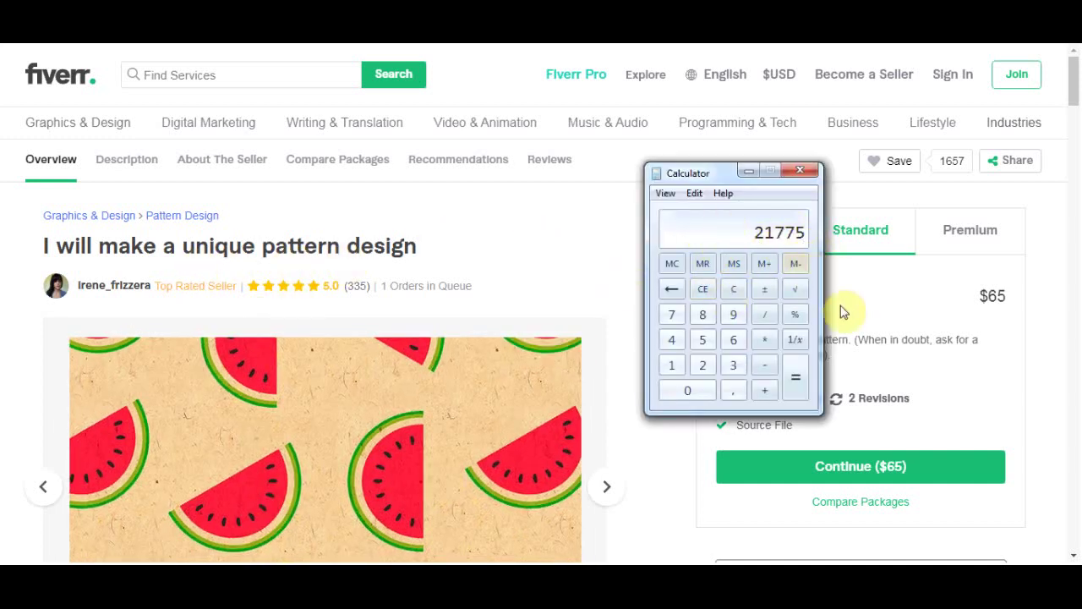
Highlight the Bronze price and the Platinum price in the design package comparison table
{"action": "mouse_move", "coordinate": [370, 358]}
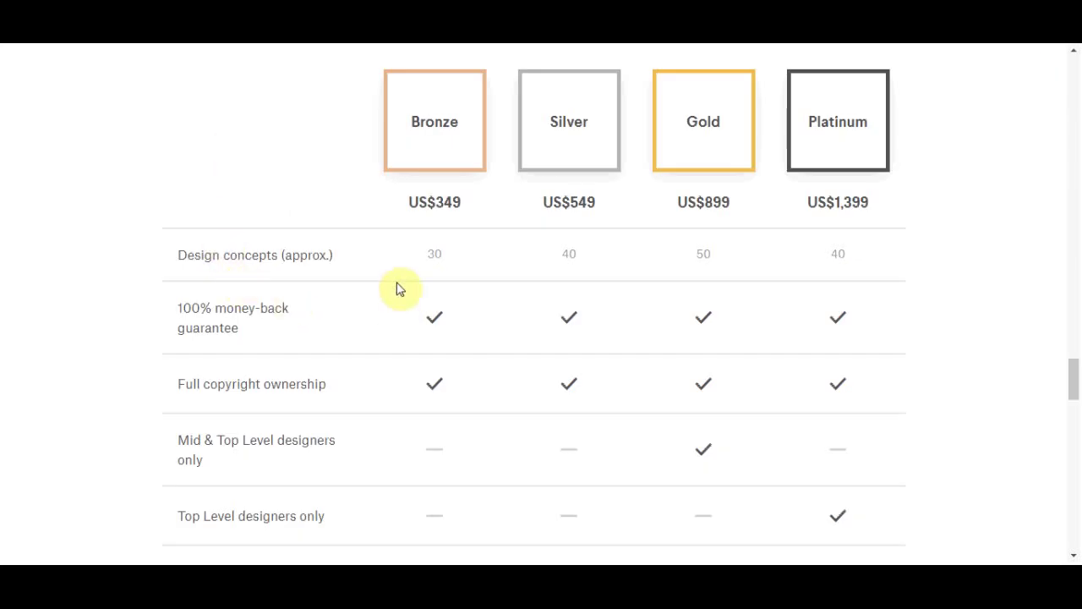
{"action": "left_click_drag", "start_coordinate": [400, 201], "coordinate": [461, 202]}
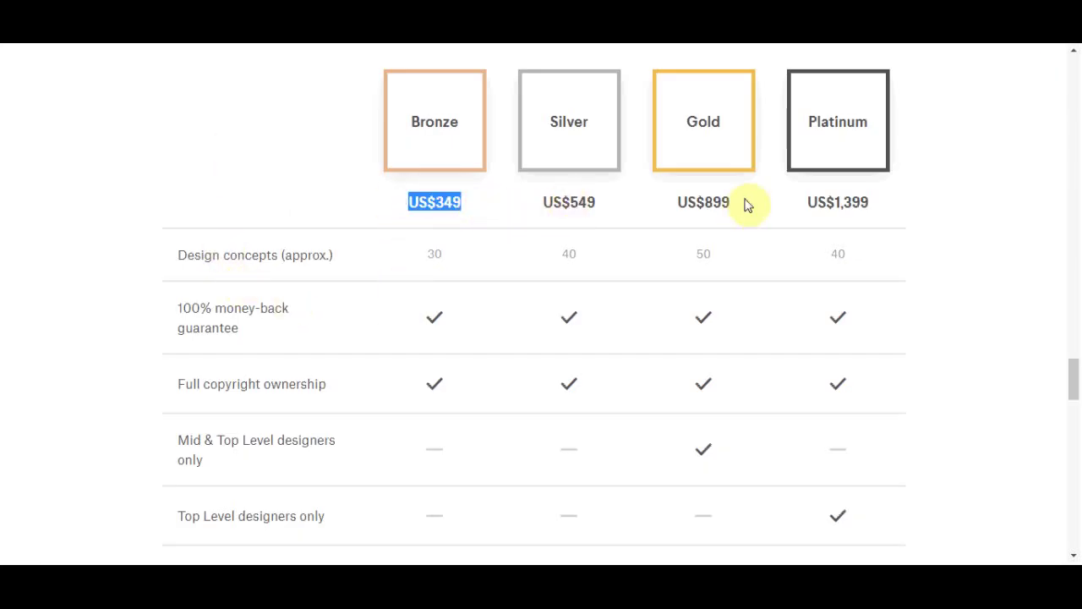
{"action": "left_click_drag", "start_coordinate": [804, 202], "coordinate": [868, 202]}
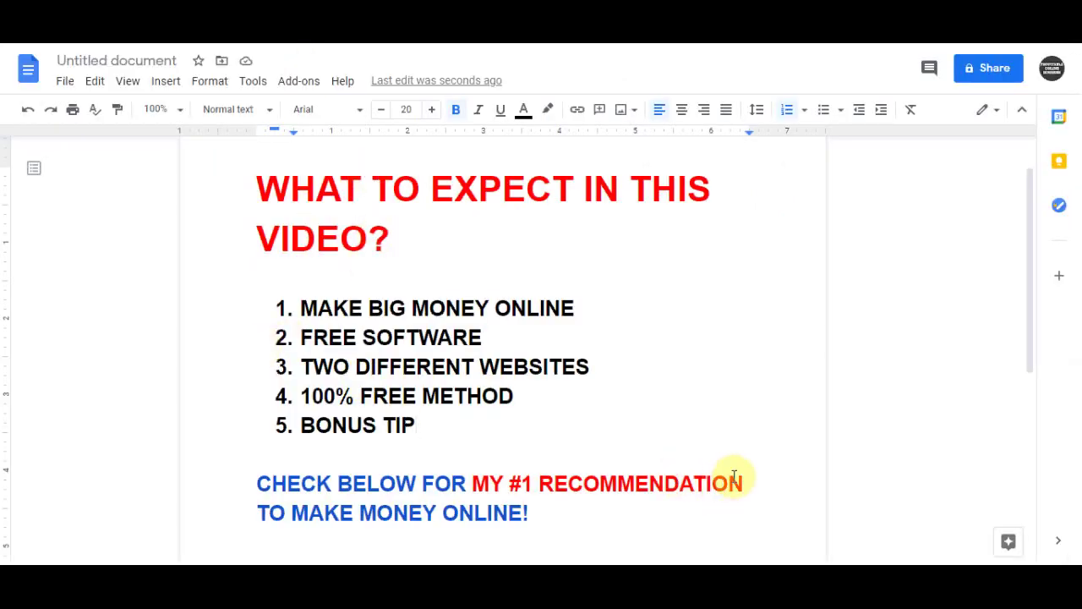
Highlight the words "MY #1 RECOMMENDATION" in the Google Docs outline
{"action": "left_click", "coordinate": [742, 479]}
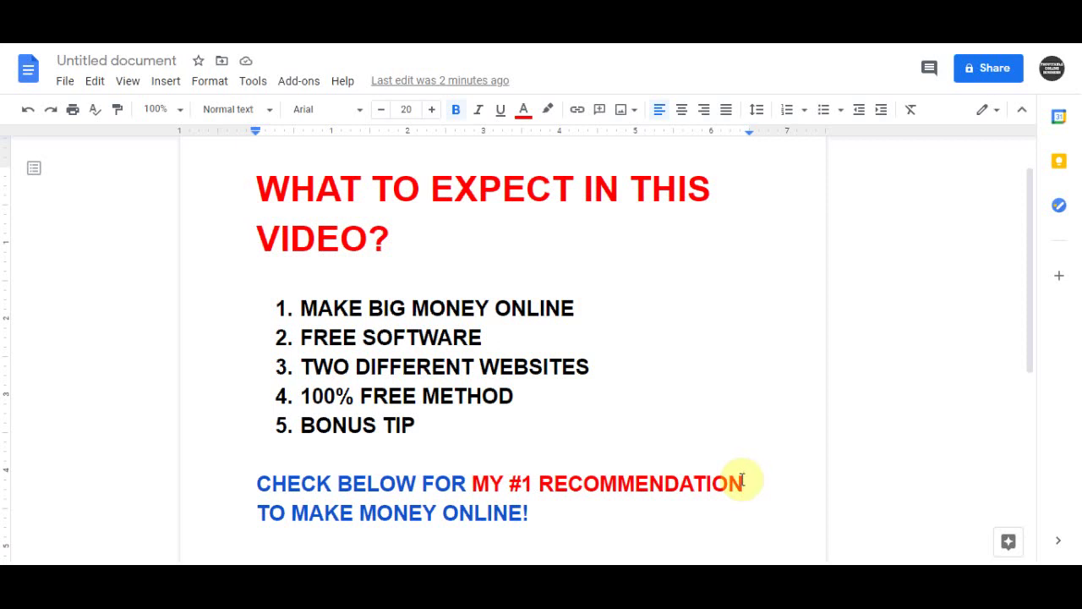
{"action": "left_click_drag", "start_coordinate": [745, 471], "coordinate": [471, 484]}
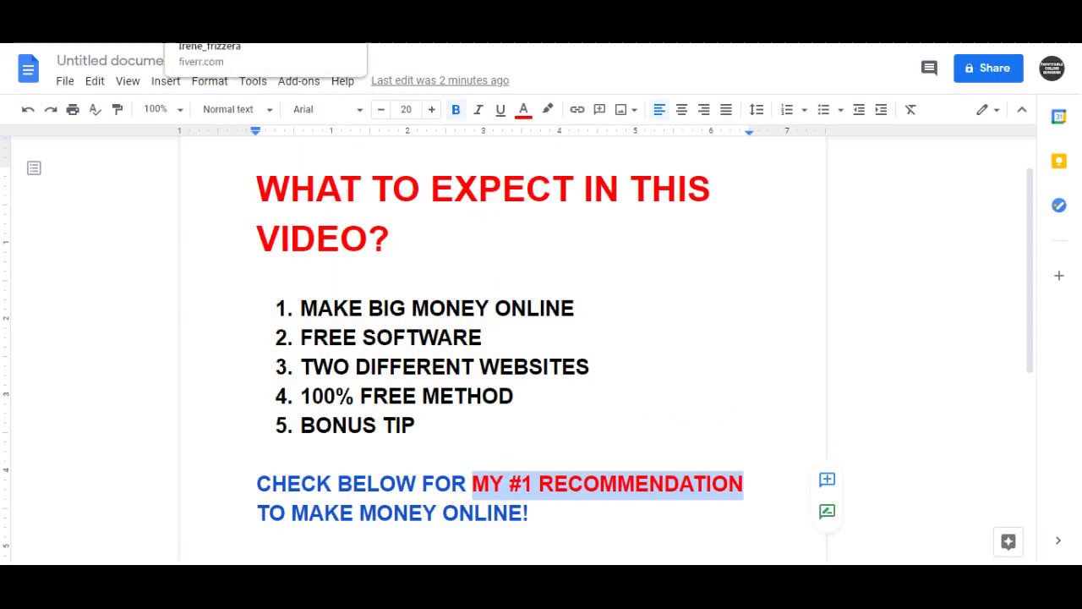
Switch to the Fiverr pattern design gig and compare its Basic, Premium and Standard packages
{"action": "left_click", "coordinate": [170, 34]}
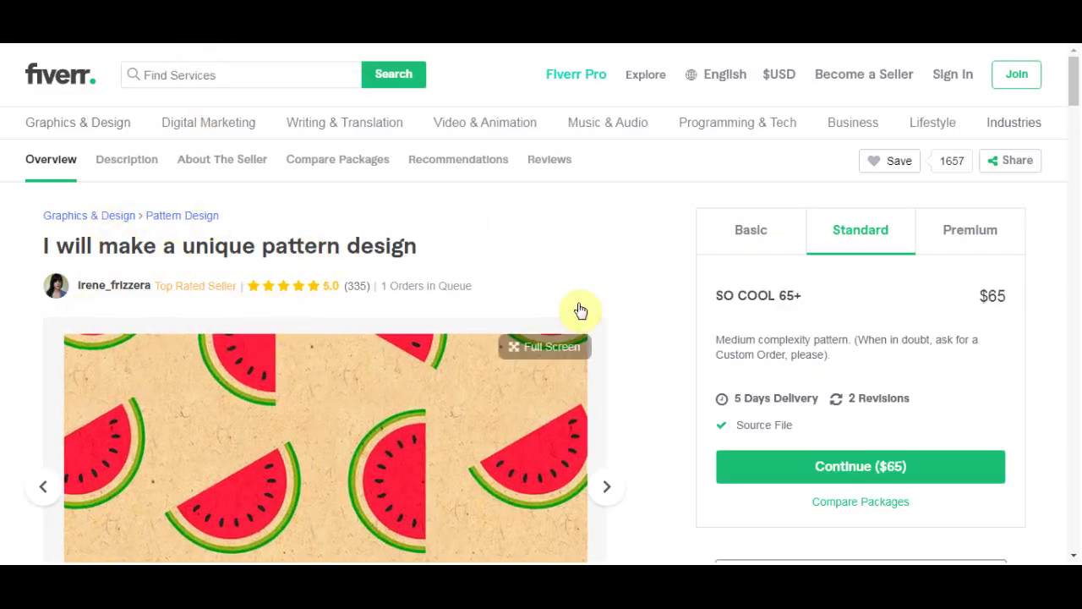
{"action": "key", "text": "alt+Tab"}
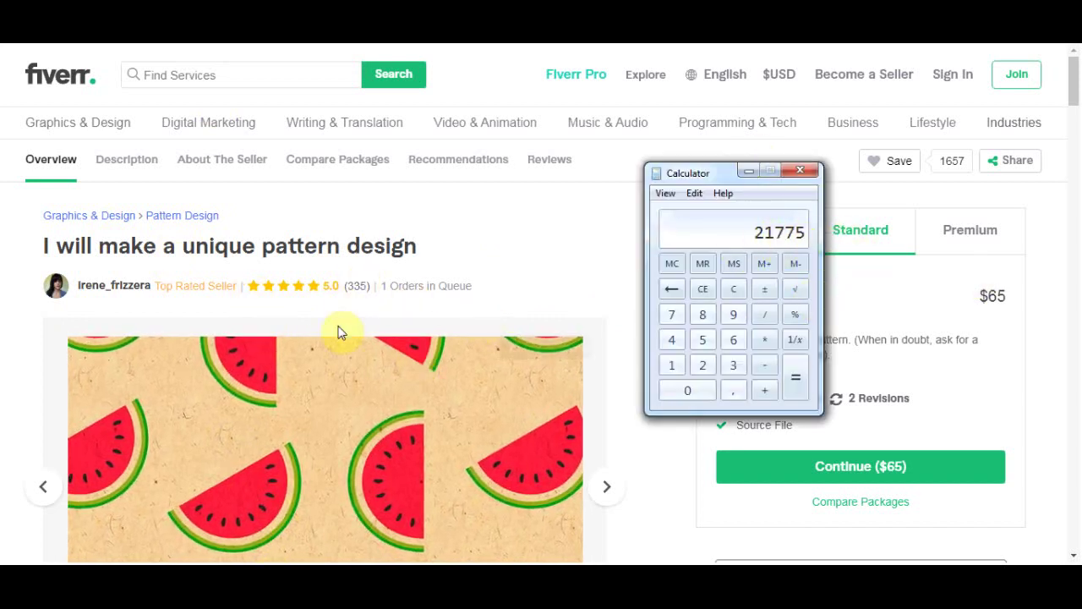
{"action": "left_click", "coordinate": [672, 501]}
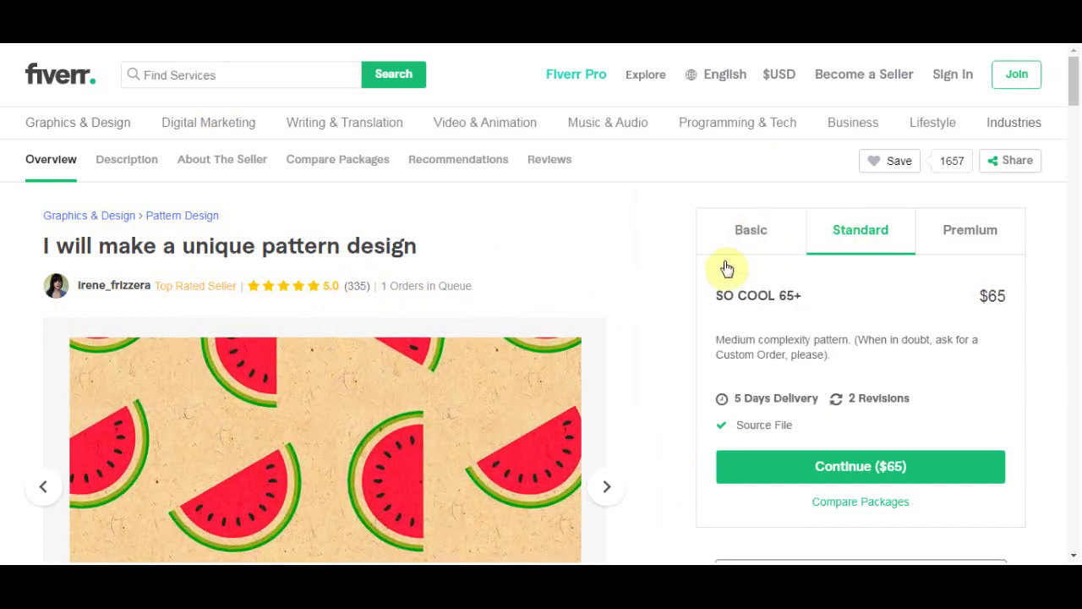
{"action": "left_click", "coordinate": [749, 238]}
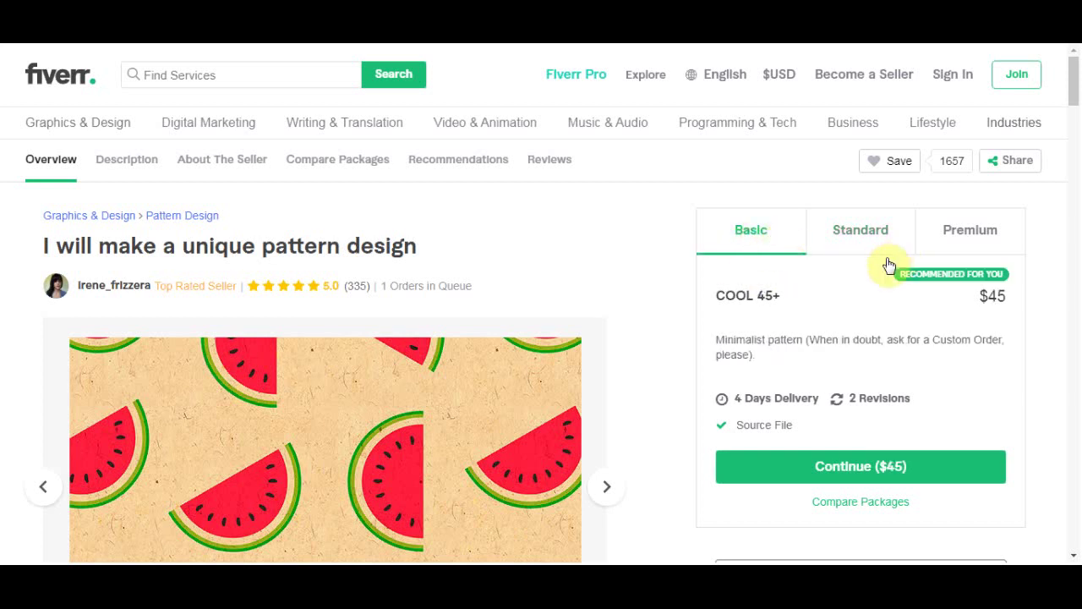
{"action": "left_click", "coordinate": [981, 252]}
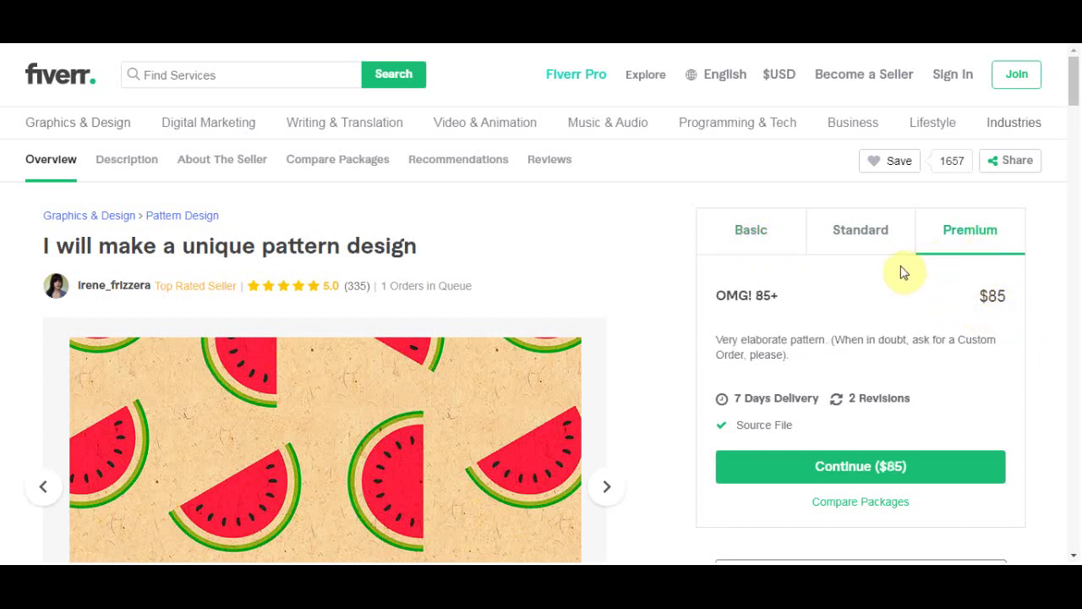
{"action": "left_click", "coordinate": [853, 240]}
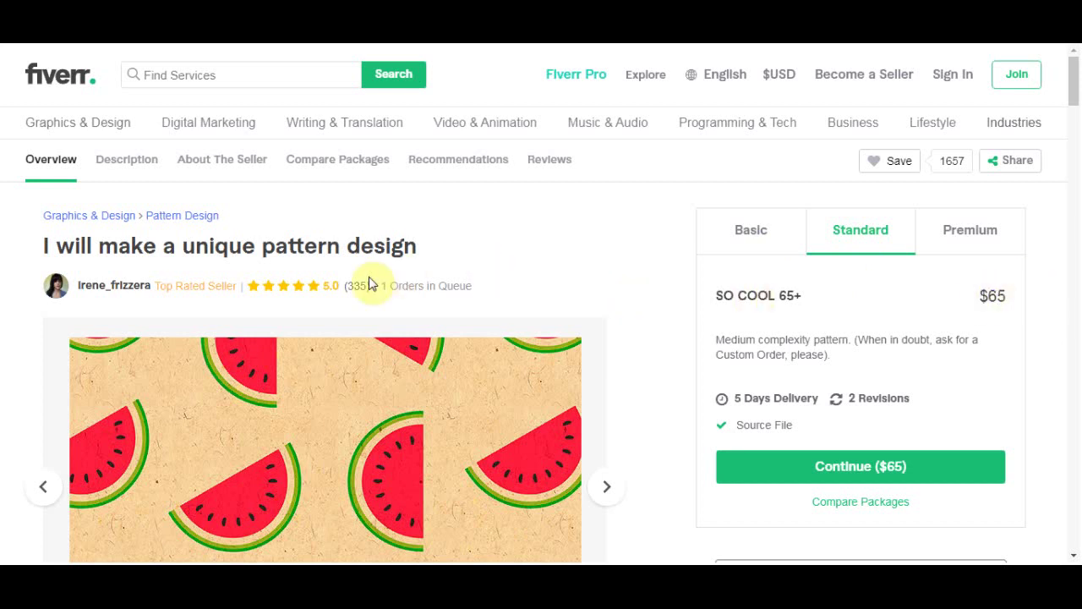
Multiply the Standard package price of 65 by the 335 reviews in Calculator
{"action": "key", "text": "alt+Tab"}
{"action": "left_click", "coordinate": [702, 342]}
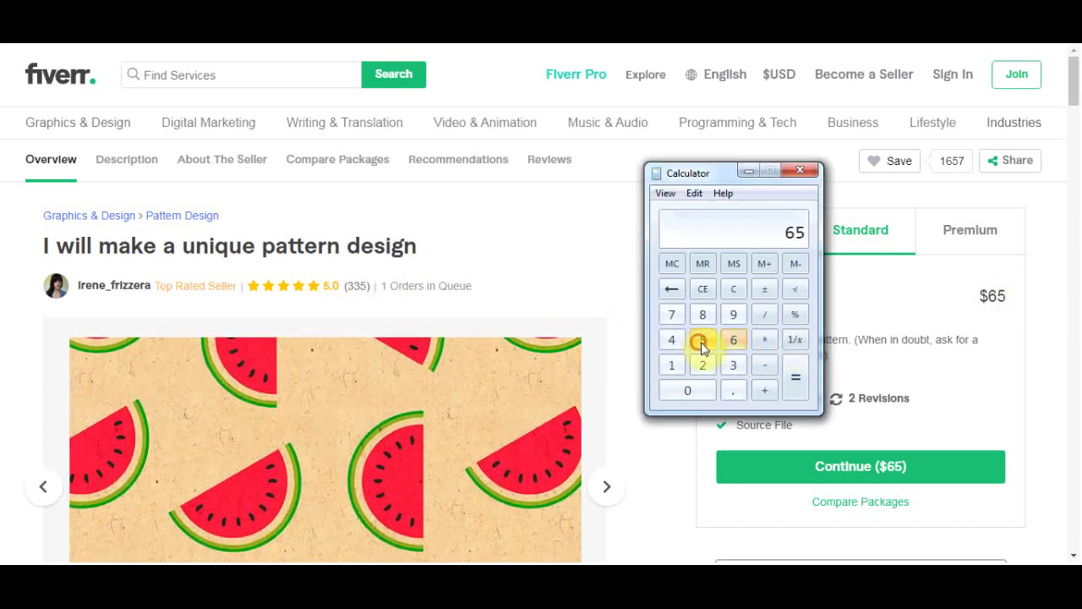
{"action": "left_click", "coordinate": [762, 341]}
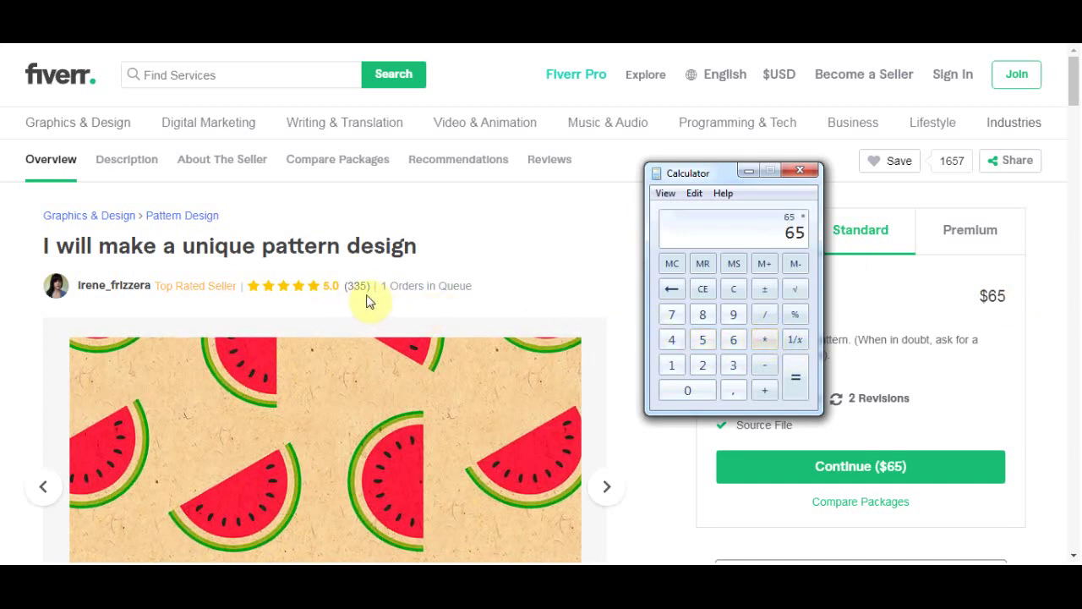
{"action": "left_click", "coordinate": [734, 365]}
{"action": "left_click", "coordinate": [734, 365]}
{"action": "left_click", "coordinate": [701, 339]}
{"action": "left_click", "coordinate": [799, 381]}
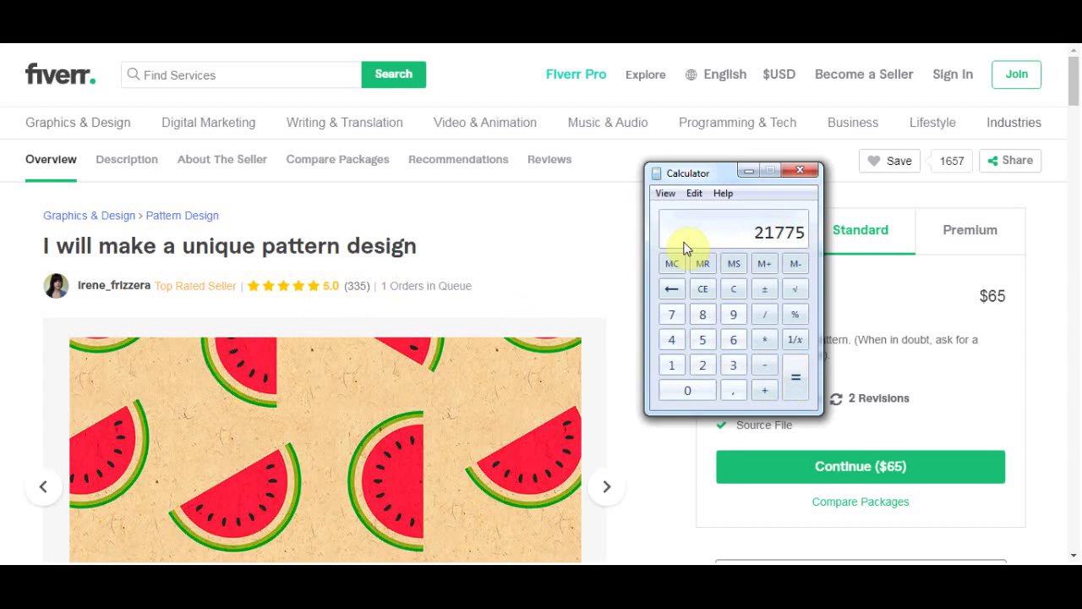
Browse forward through the sample pattern images in the Fiverr gig's gallery
{"action": "left_click", "coordinate": [607, 490]}
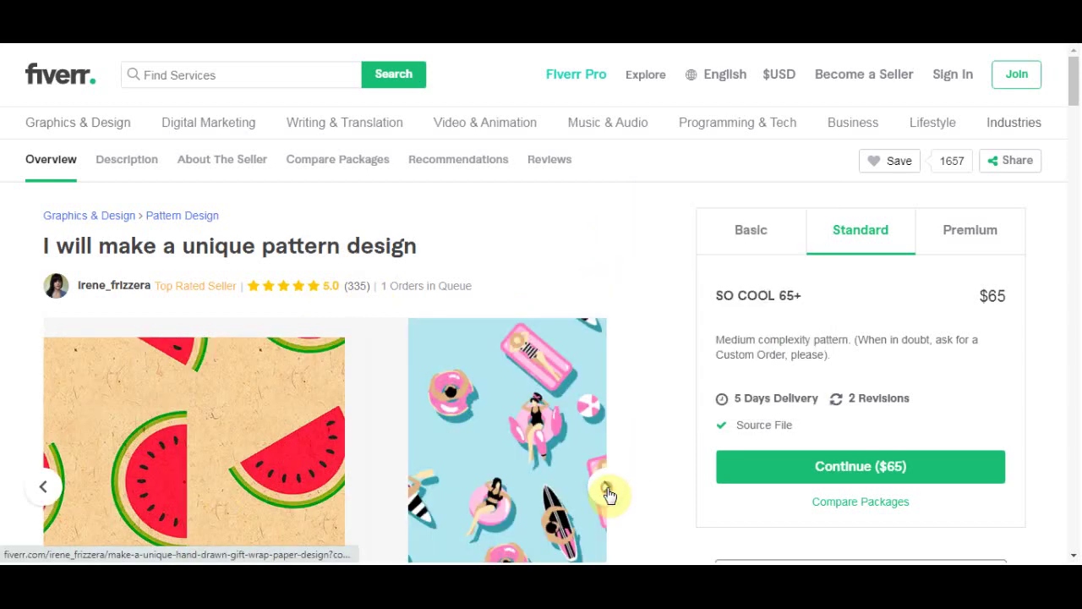
{"action": "left_click", "coordinate": [608, 495]}
{"action": "scroll", "coordinate": [623, 350], "scroll_direction": "down", "scroll_amount": 1}
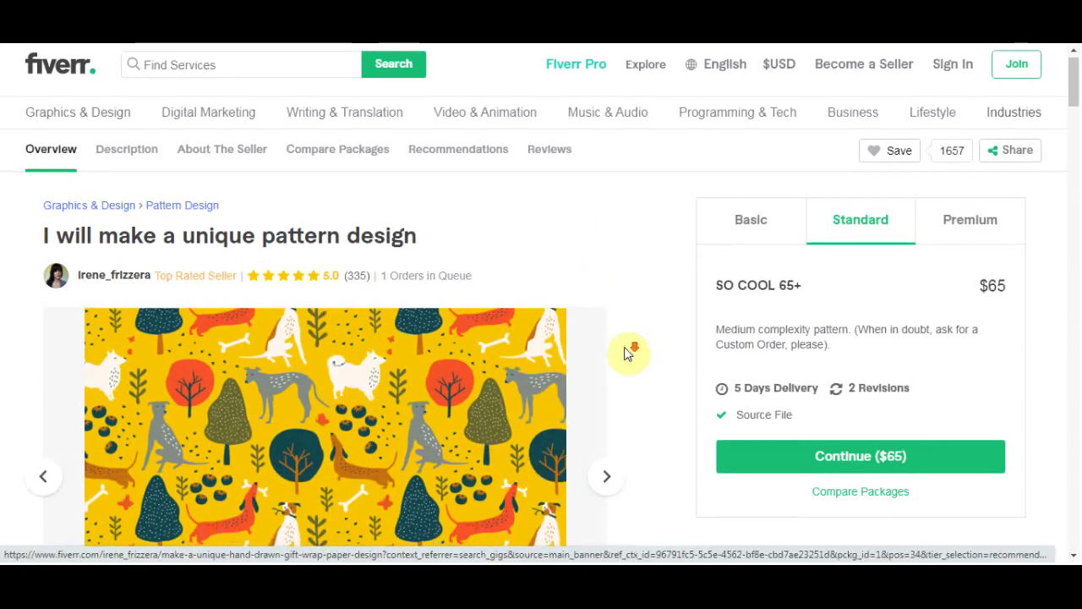
{"action": "left_click", "coordinate": [616, 408]}
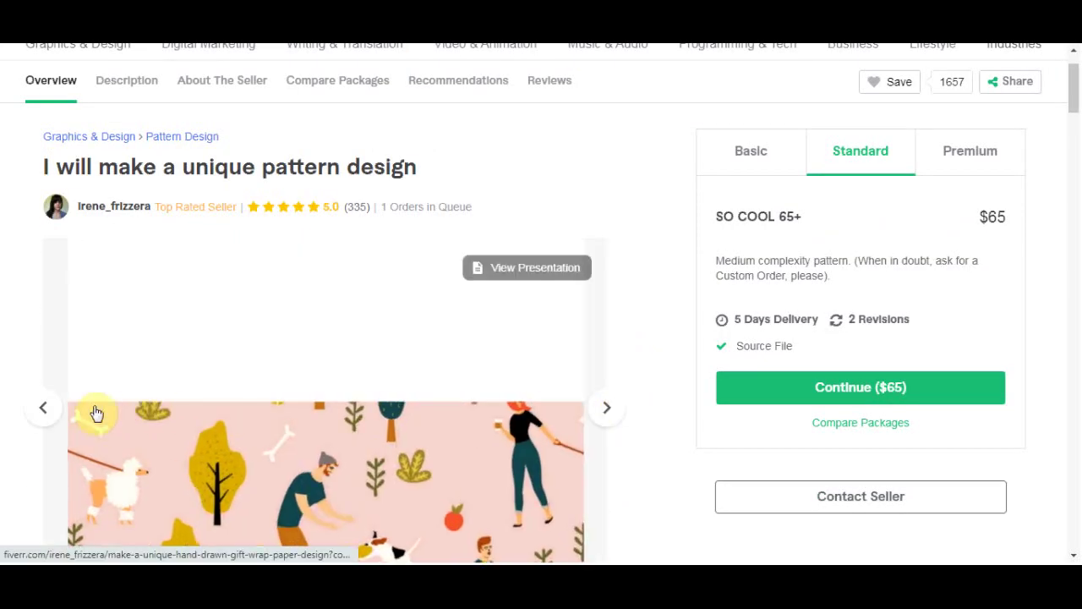
{"action": "left_click", "coordinate": [606, 412]}
{"action": "left_click", "coordinate": [606, 413]}
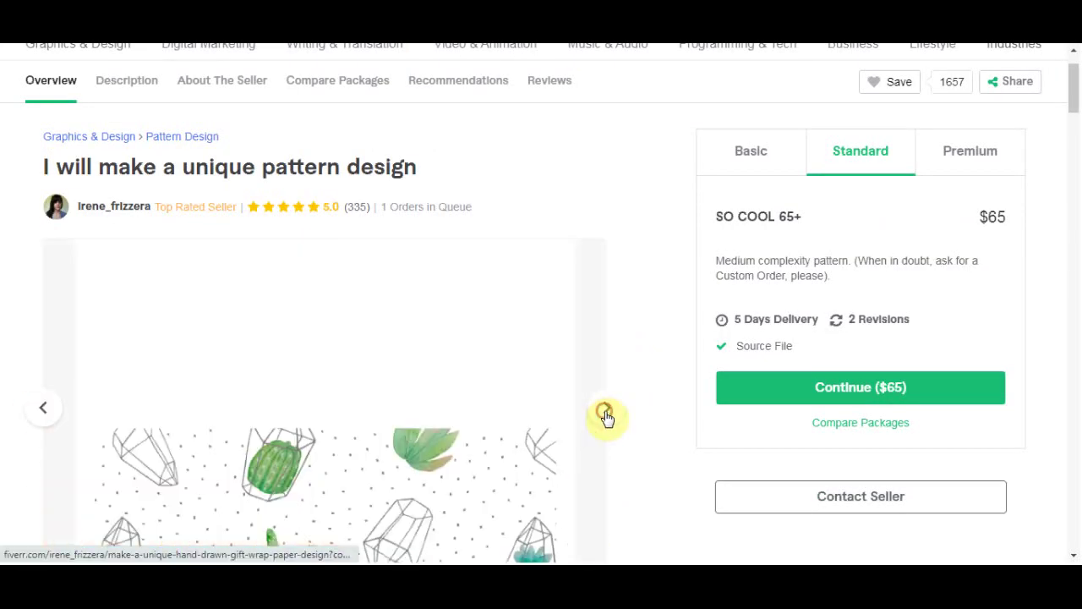
{"action": "left_click", "coordinate": [610, 413]}
{"action": "left_click", "coordinate": [612, 413]}
{"action": "left_click", "coordinate": [612, 413]}
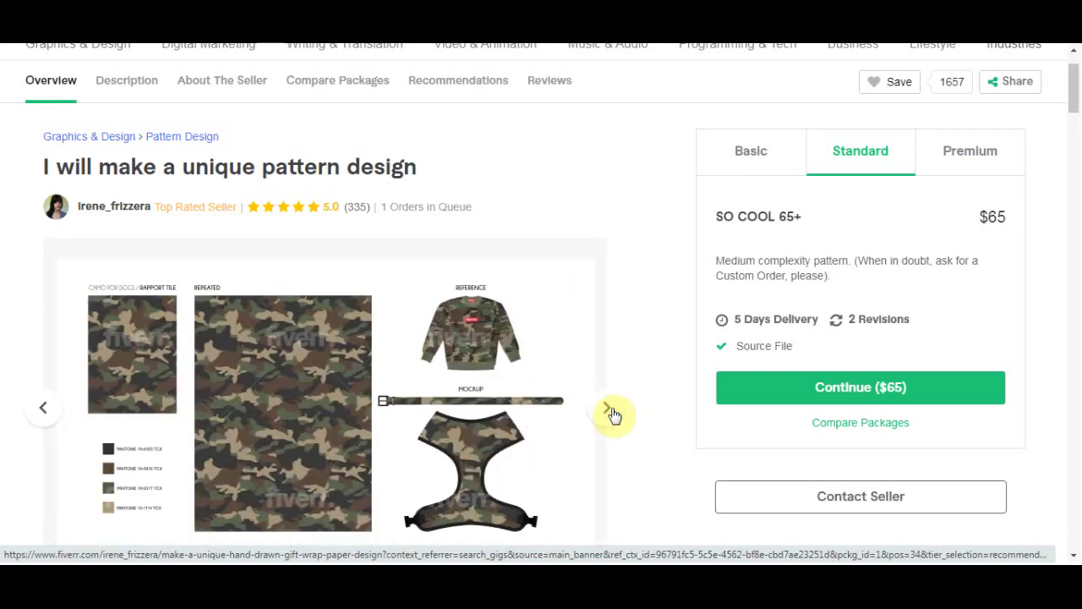
{"action": "left_click", "coordinate": [612, 414]}
{"action": "left_click", "coordinate": [611, 413]}
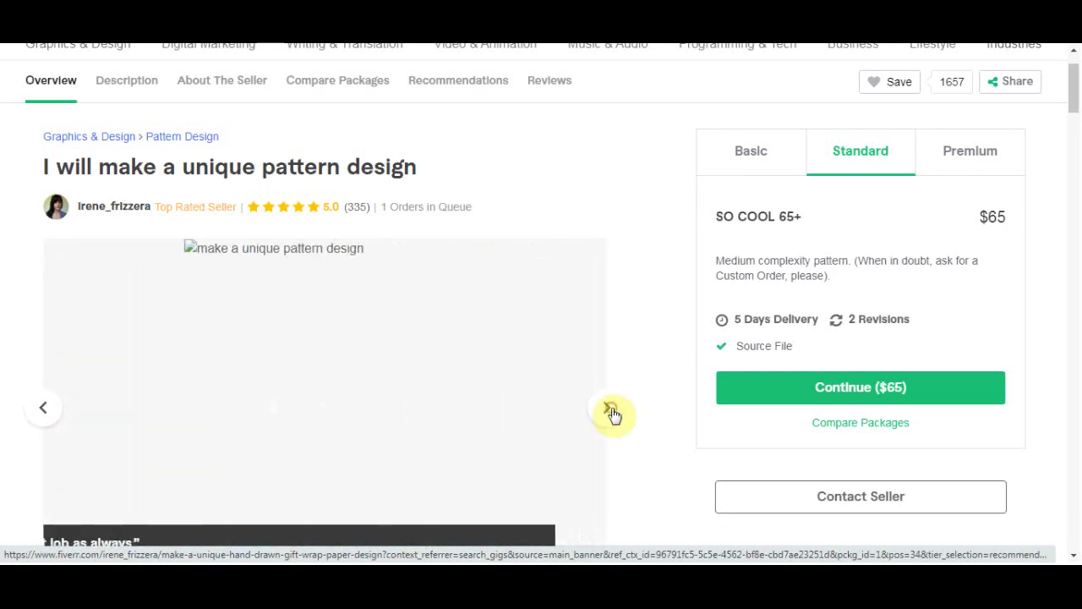
{"action": "left_click", "coordinate": [611, 413]}
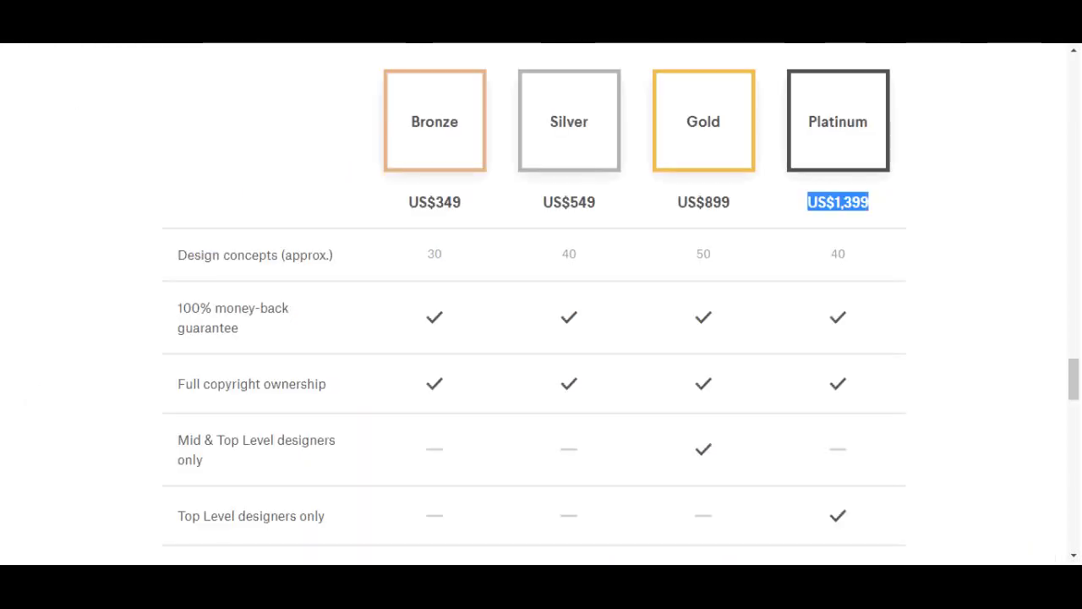
Return to the package comparison table and highlight the Bronze and Platinum prices again
{"action": "left_click", "coordinate": [328, 183]}
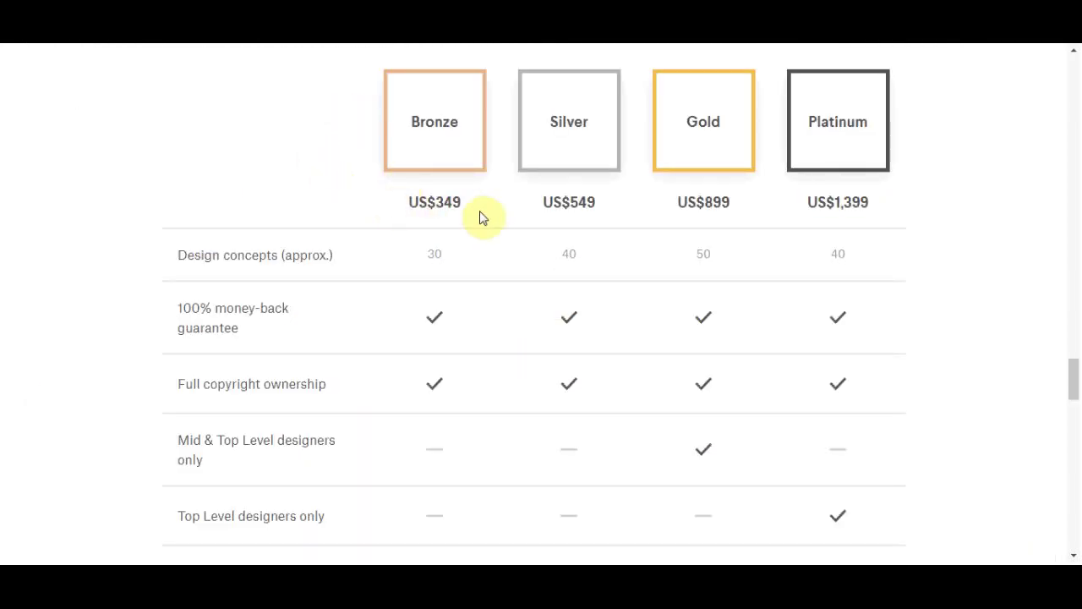
{"action": "left_click", "coordinate": [407, 209]}
{"action": "left_click_drag", "start_coordinate": [407, 210], "coordinate": [461, 203]}
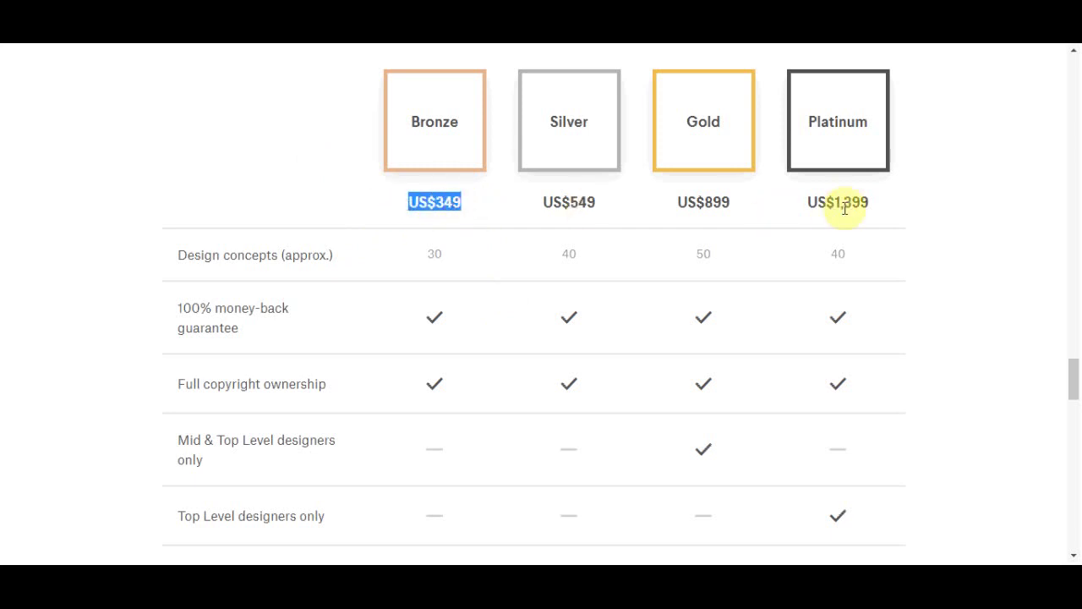
{"action": "left_click_drag", "start_coordinate": [808, 210], "coordinate": [877, 206]}
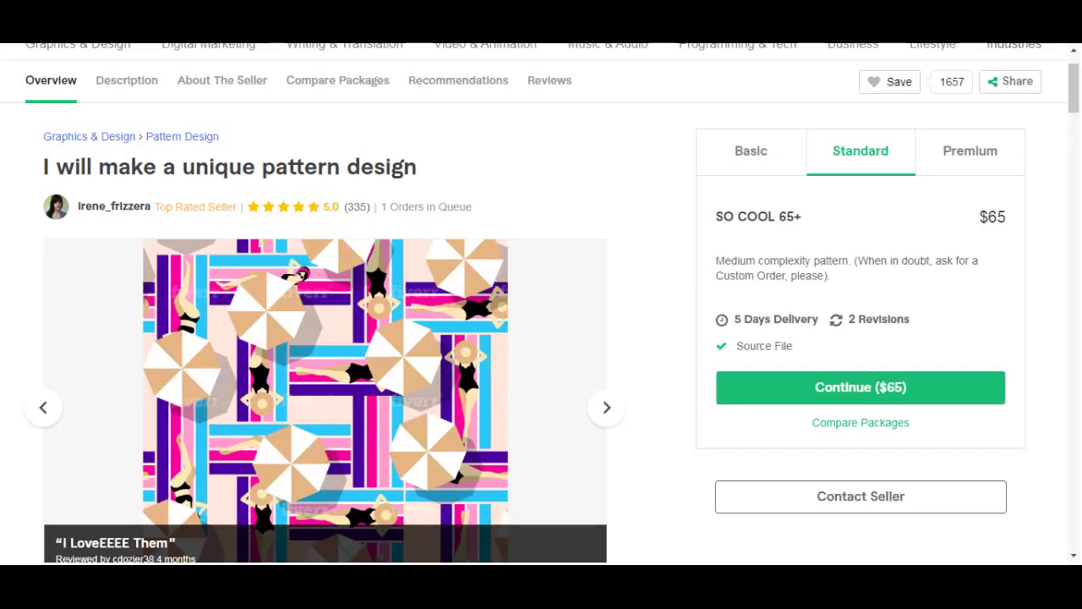
Examine more of the Fiverr gig's gallery, including its customer-reviewed patterns, and go back to the blue pool-float pattern
{"action": "left_click", "coordinate": [608, 411]}
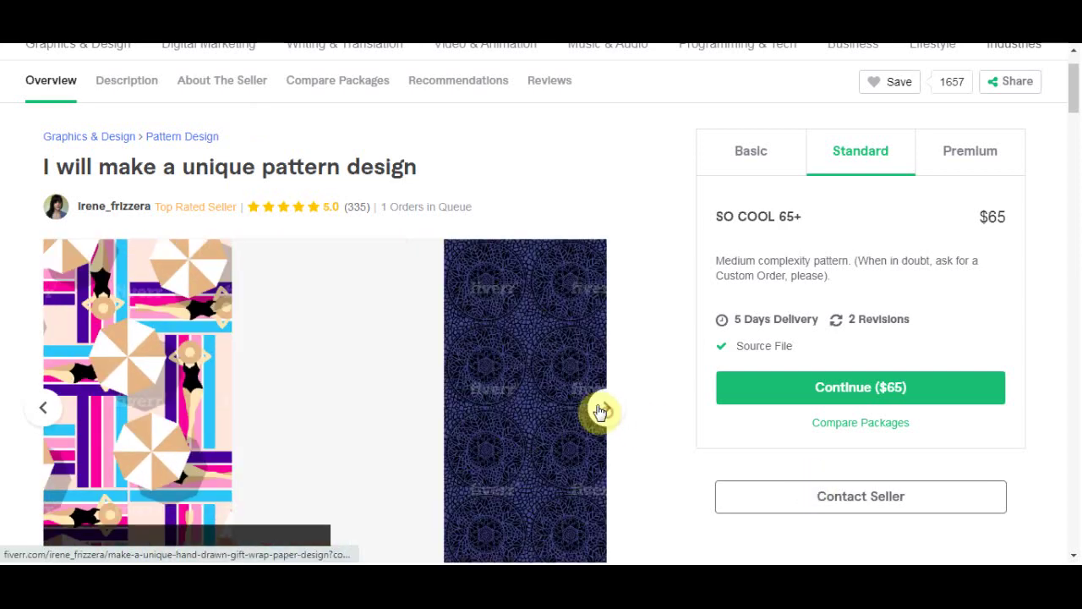
{"action": "scroll", "coordinate": [603, 332], "scroll_direction": "down", "scroll_amount": 1}
{"action": "left_click", "coordinate": [603, 332]}
{"action": "left_click", "coordinate": [603, 332]}
{"action": "left_click", "coordinate": [603, 332]}
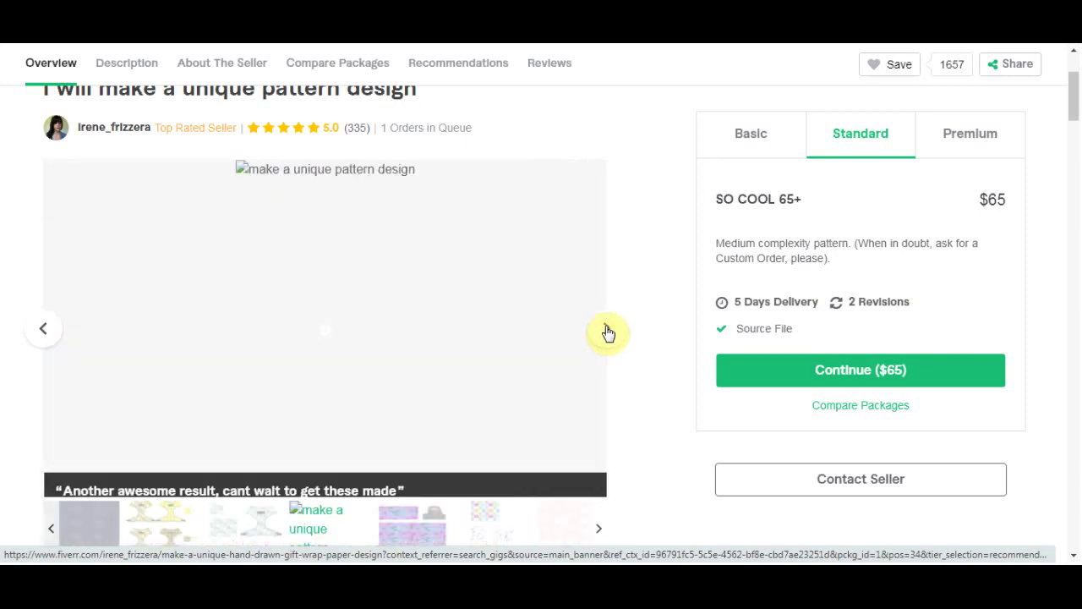
{"action": "left_click", "coordinate": [605, 330]}
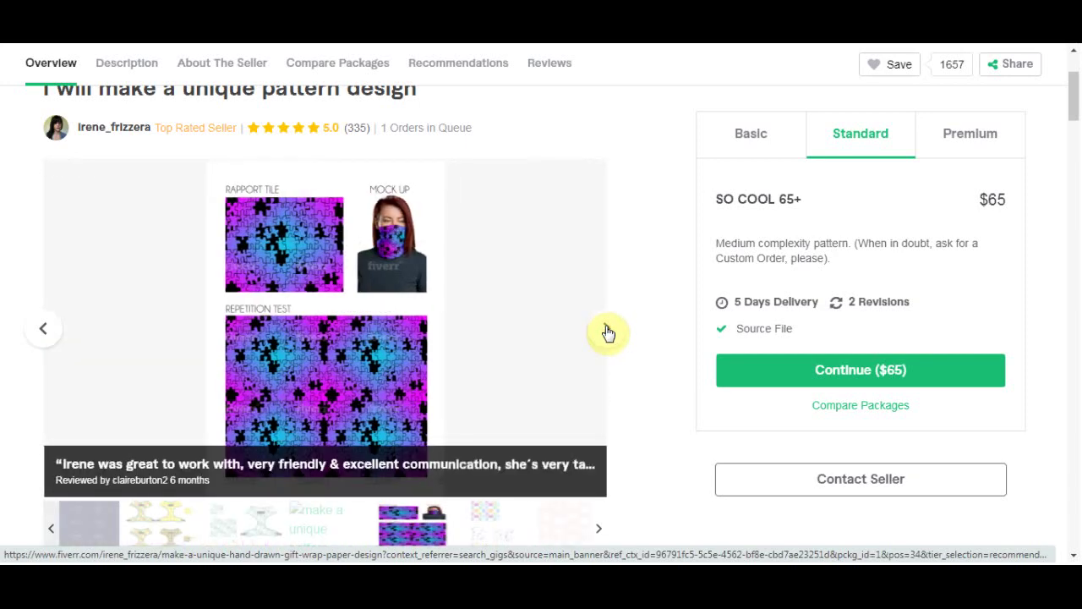
{"action": "left_click", "coordinate": [606, 331]}
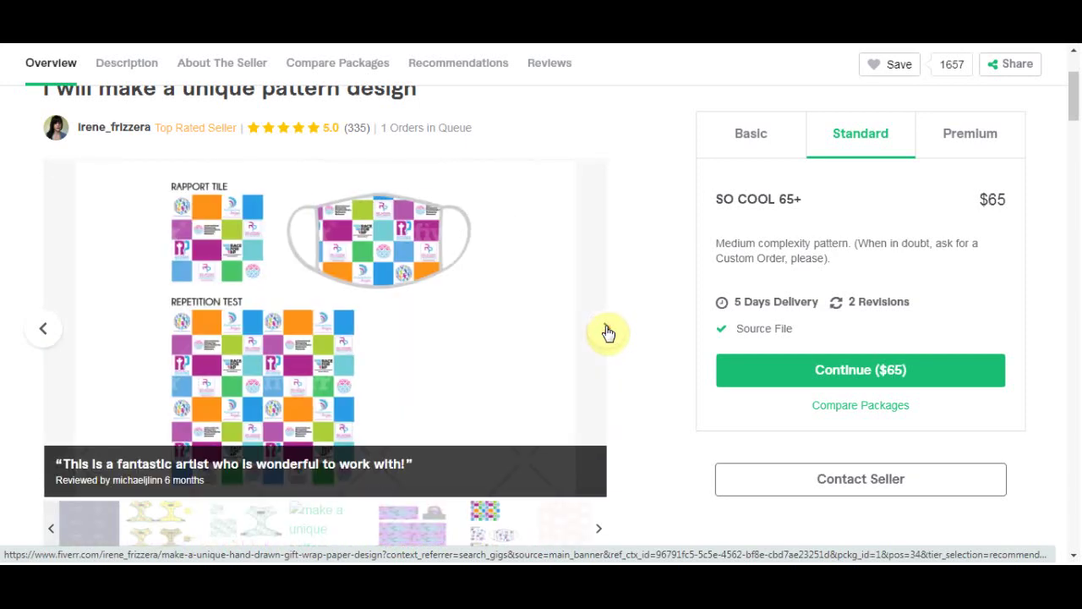
{"action": "left_click", "coordinate": [606, 331]}
{"action": "left_click", "coordinate": [606, 331]}
{"action": "left_click", "coordinate": [605, 331]}
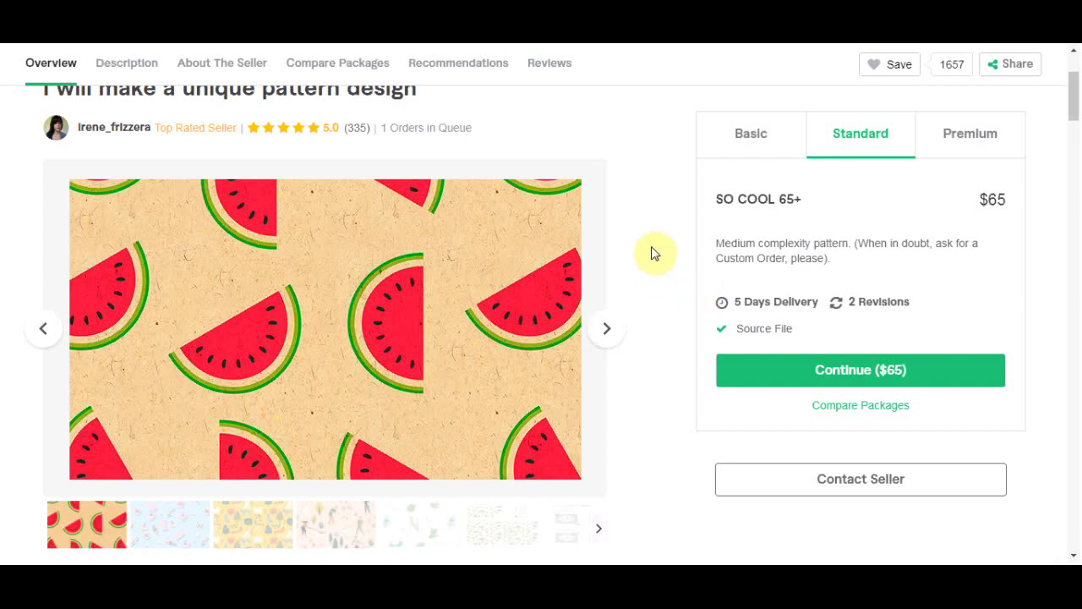
{"action": "left_click", "coordinate": [611, 326]}
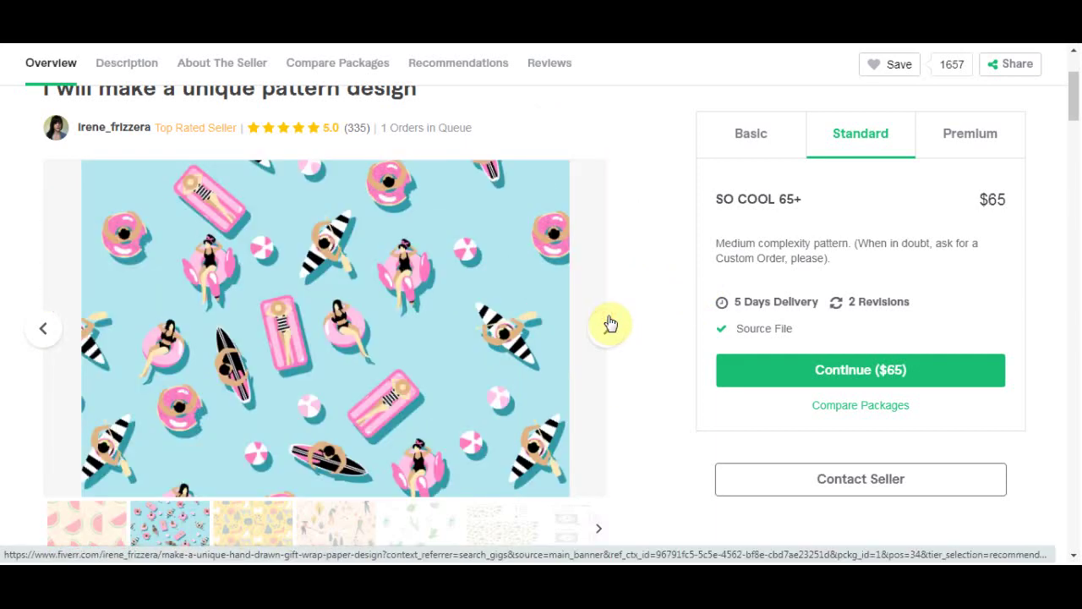
{"action": "left_click", "coordinate": [610, 323]}
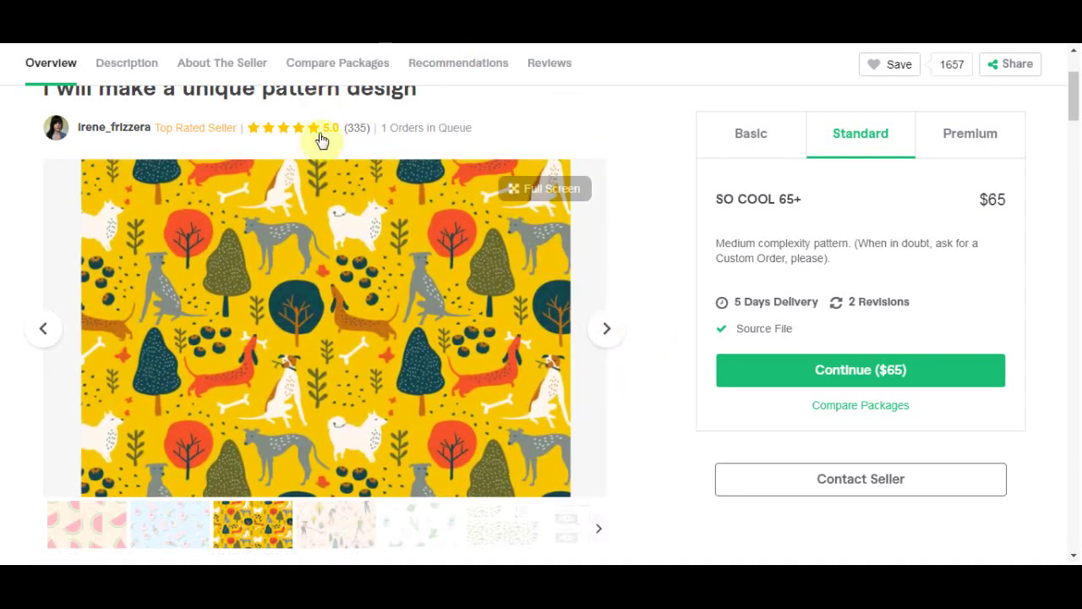
{"action": "left_click", "coordinate": [616, 331]}
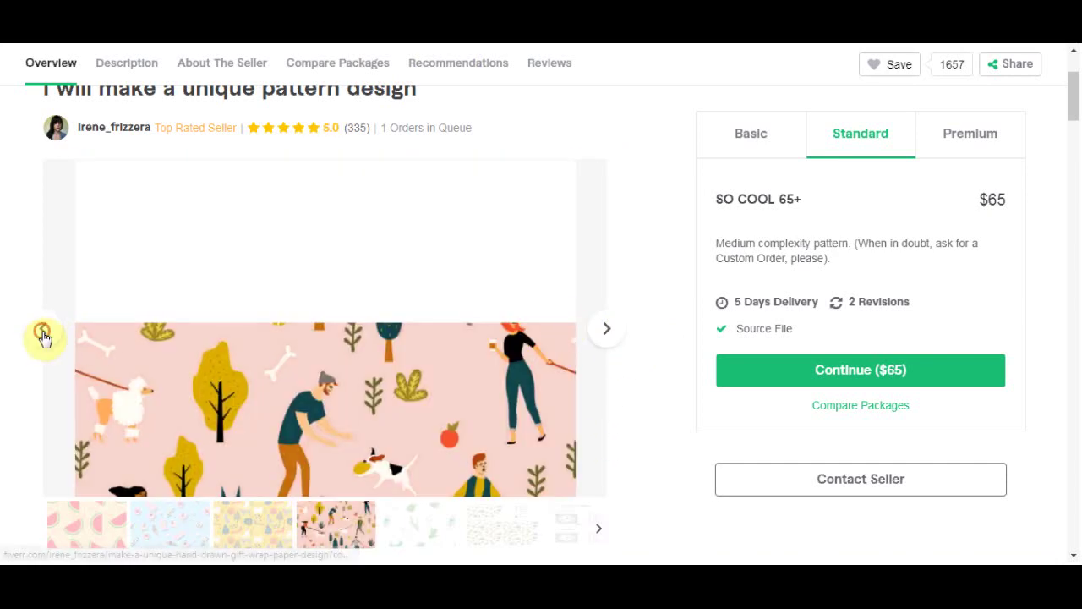
{"action": "left_click", "coordinate": [43, 335]}
{"action": "left_click", "coordinate": [42, 334]}
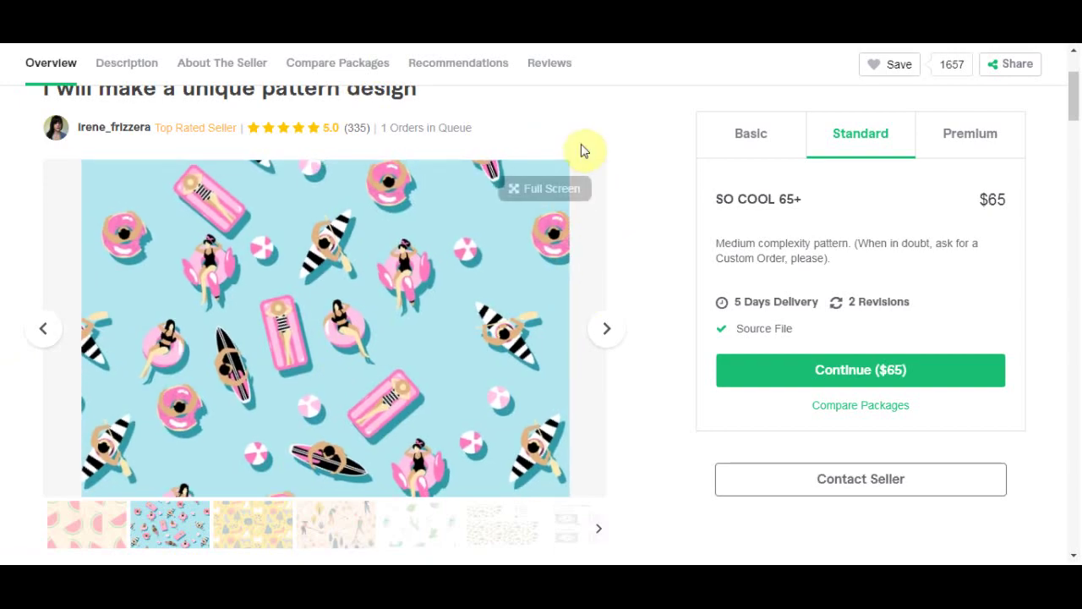
Switch to the Flaticon website and open its Icon pattern creation tool
{"action": "left_click", "coordinate": [308, 50]}
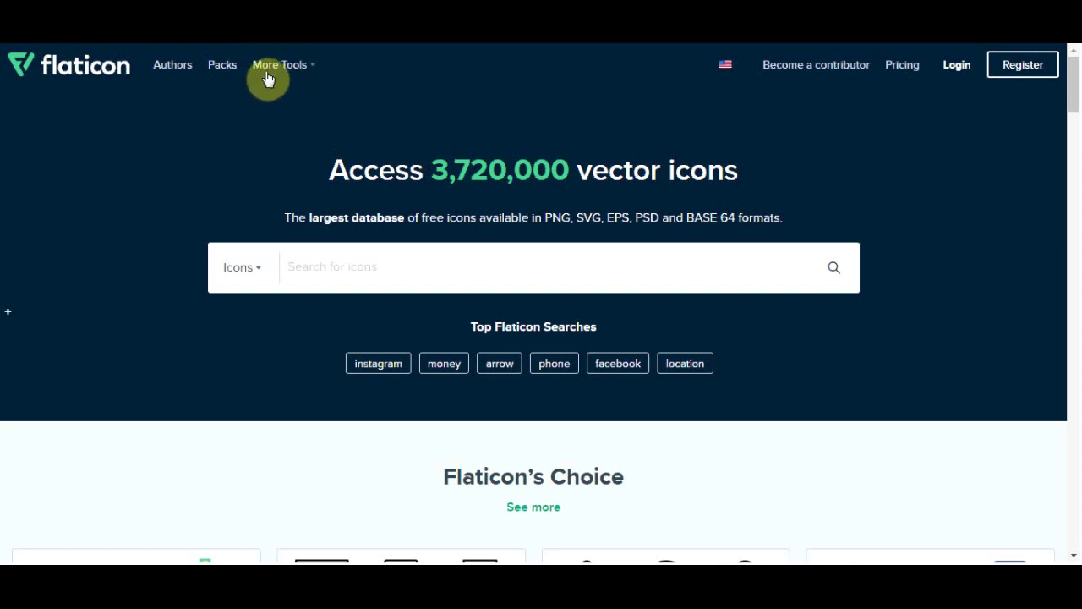
{"action": "left_click", "coordinate": [273, 72]}
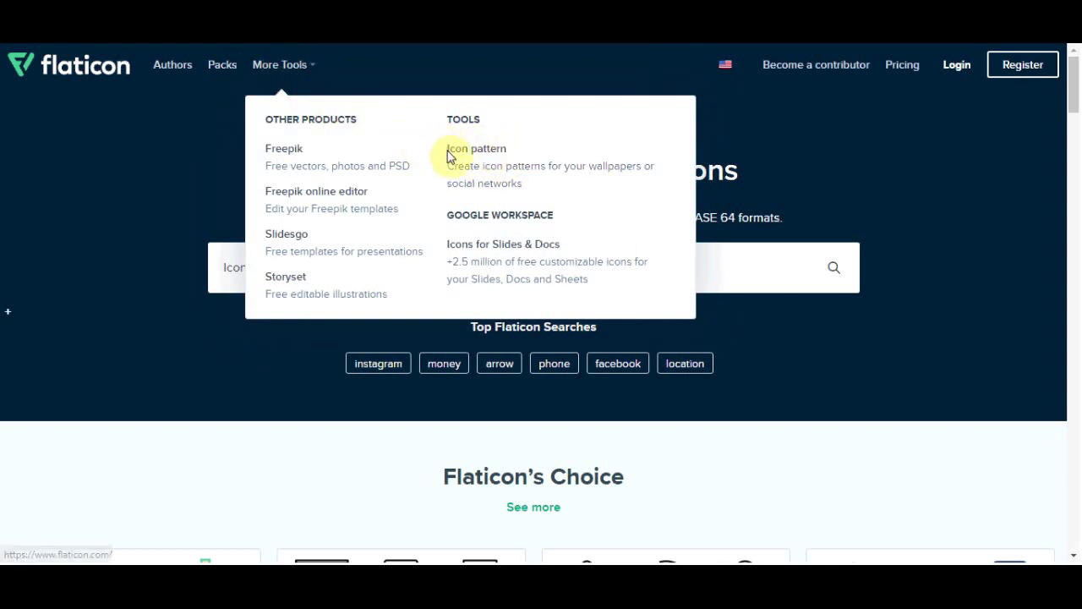
{"action": "left_click_drag", "start_coordinate": [444, 156], "coordinate": [525, 146]}
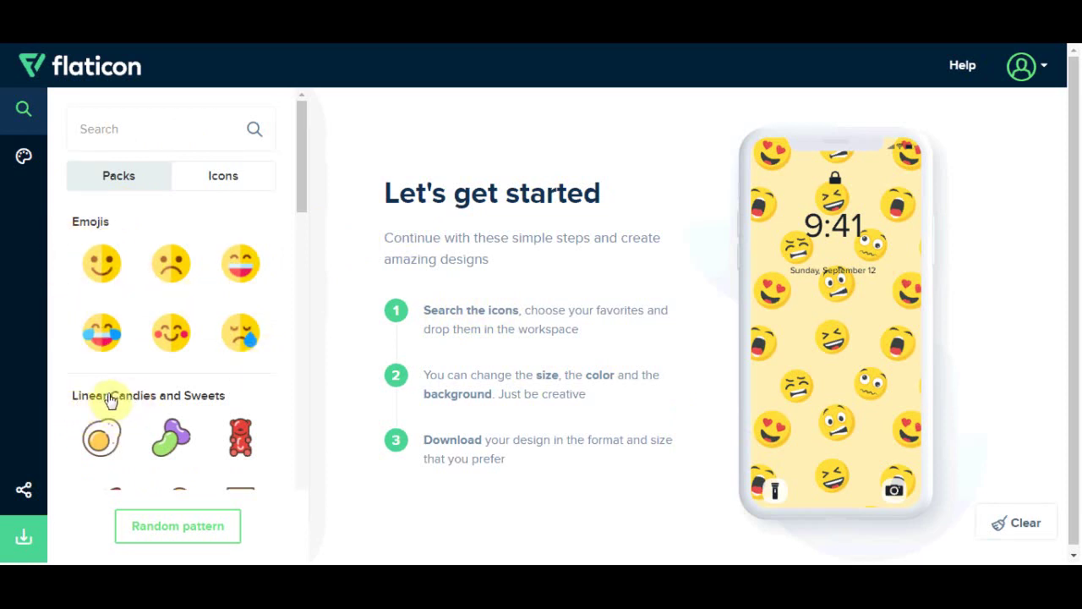
Examine the available icon packs in the pattern editor, from Emojis to Linear Ancient Egypt Elements, and return to the start of the list
{"action": "scroll", "coordinate": [224, 295], "scroll_direction": "down", "scroll_amount": 5}
{"action": "scroll", "coordinate": [195, 206], "scroll_direction": "down", "scroll_amount": 2}
{"action": "scroll", "coordinate": [162, 266], "scroll_direction": "up", "scroll_amount": 2}
{"action": "scroll", "coordinate": [152, 282], "scroll_direction": "down", "scroll_amount": 3}
{"action": "scroll", "coordinate": [121, 307], "scroll_direction": "down", "scroll_amount": 2}
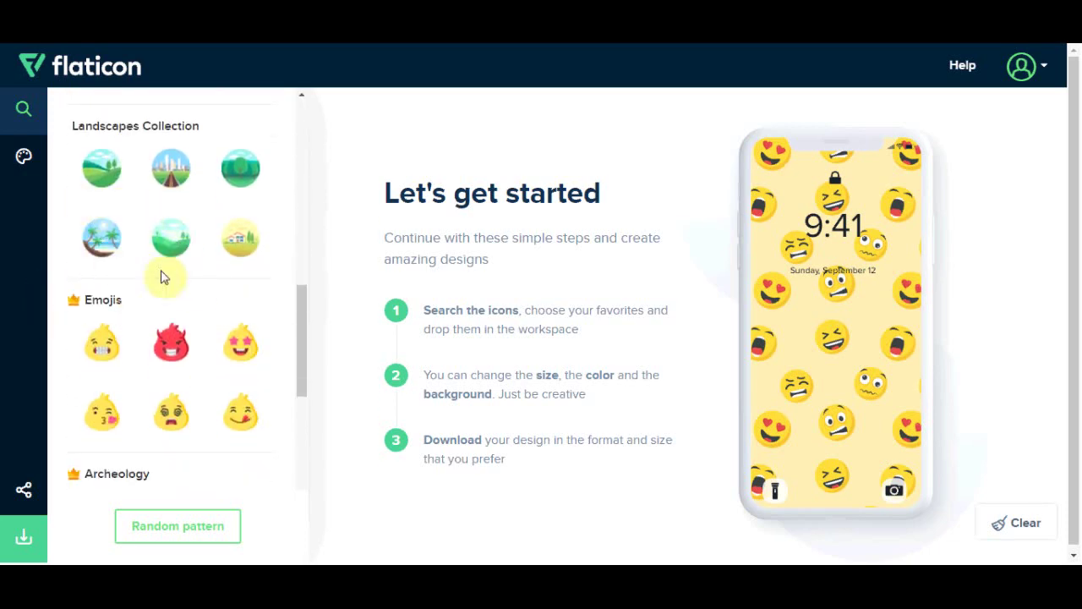
{"action": "scroll", "coordinate": [153, 272], "scroll_direction": "down", "scroll_amount": 2}
{"action": "scroll", "coordinate": [127, 265], "scroll_direction": "down", "scroll_amount": 2}
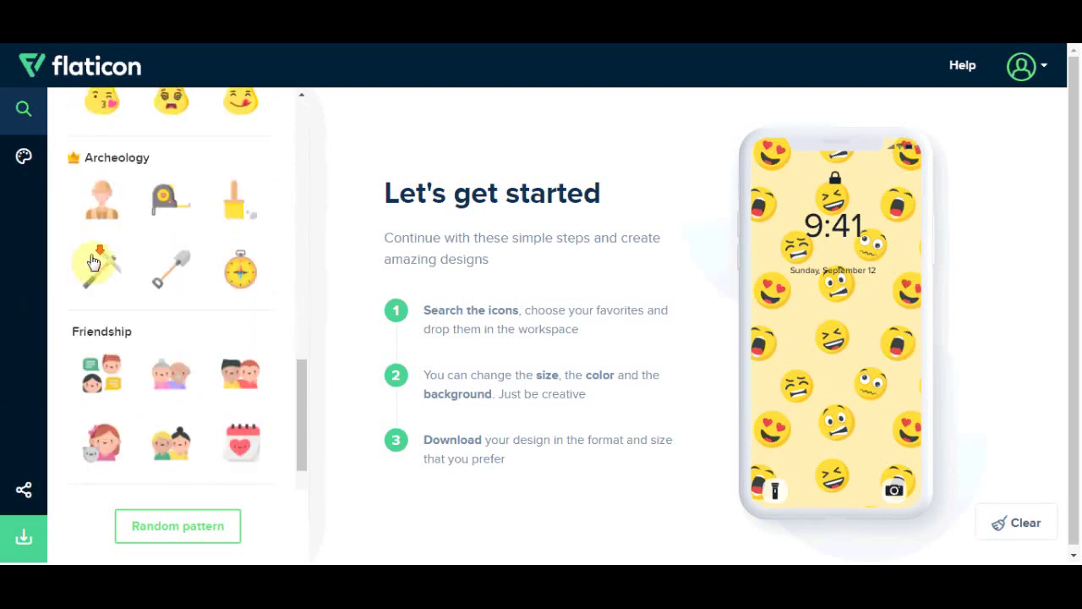
{"action": "scroll", "coordinate": [93, 262], "scroll_direction": "down", "scroll_amount": 2}
{"action": "scroll", "coordinate": [136, 386], "scroll_direction": "down", "scroll_amount": 2}
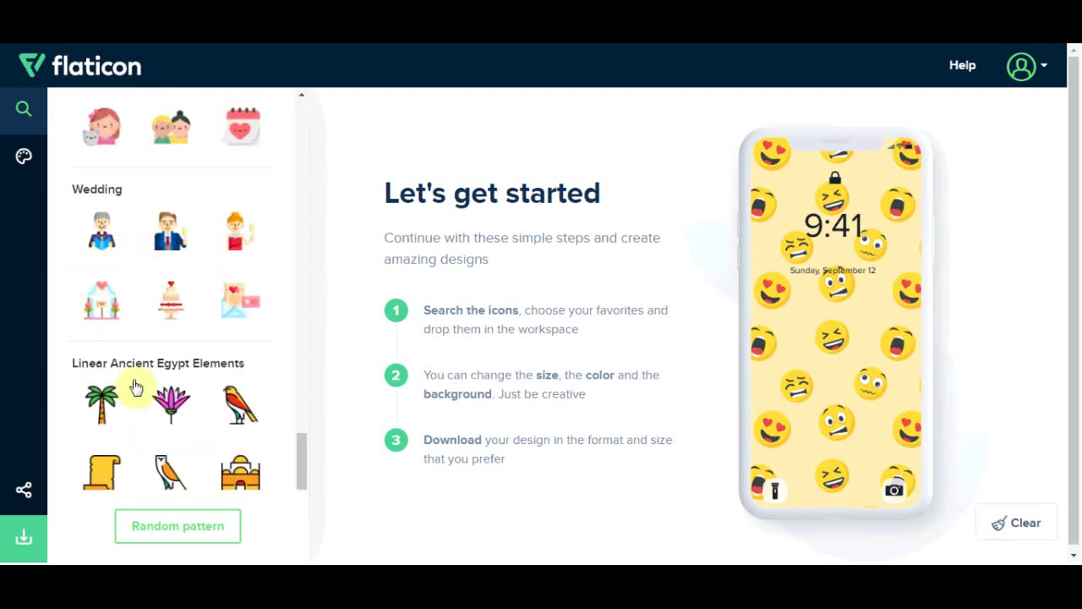
{"action": "scroll", "coordinate": [140, 222], "scroll_direction": "up", "scroll_amount": 5}
{"action": "scroll", "coordinate": [141, 221], "scroll_direction": "up", "scroll_amount": 5}
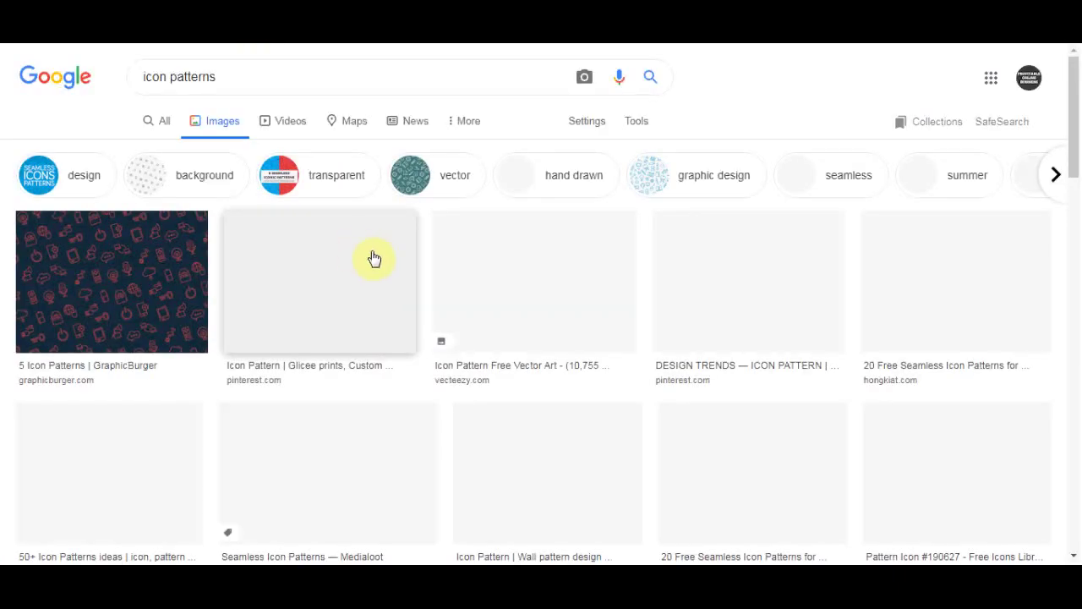
Highlight the "icon patterns" query in Google Images and look through the example patterns in the results
{"action": "triple_click", "coordinate": [142, 76]}
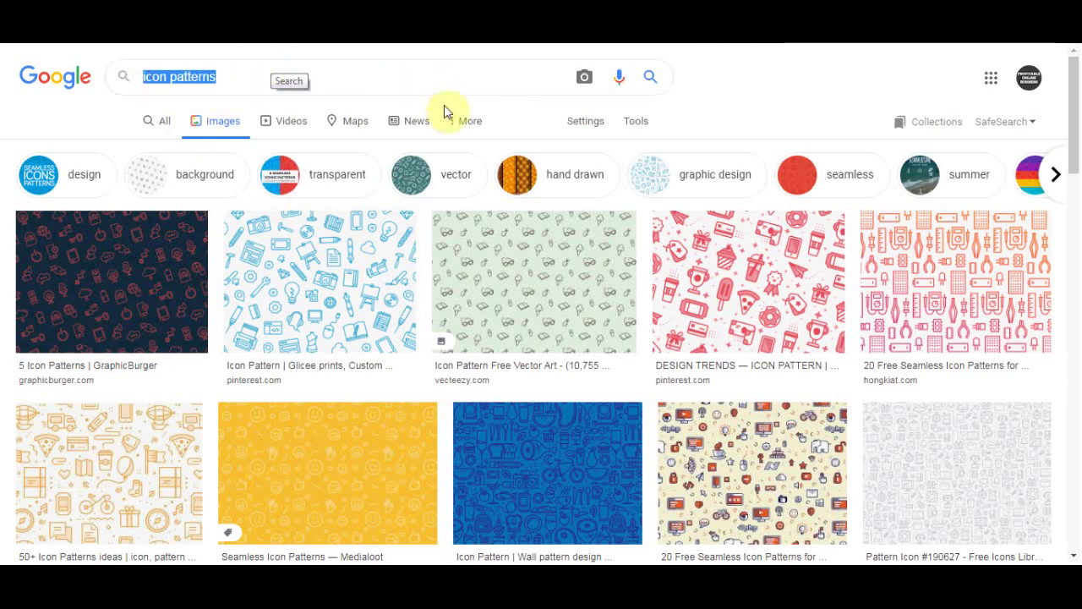
{"action": "left_click", "coordinate": [756, 75]}
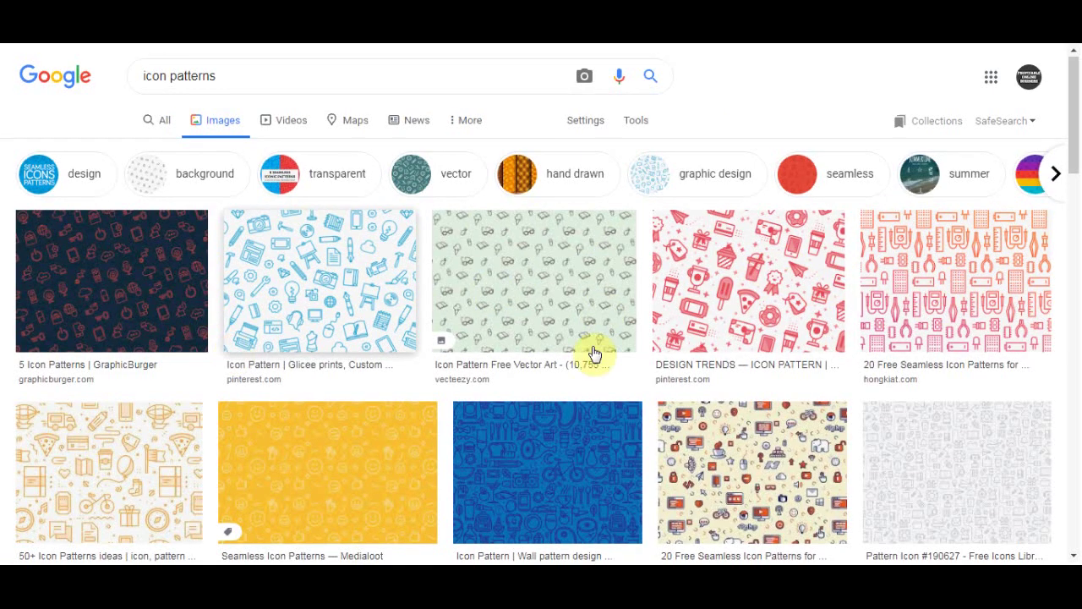
{"action": "scroll", "coordinate": [592, 254], "scroll_direction": "down", "scroll_amount": 2}
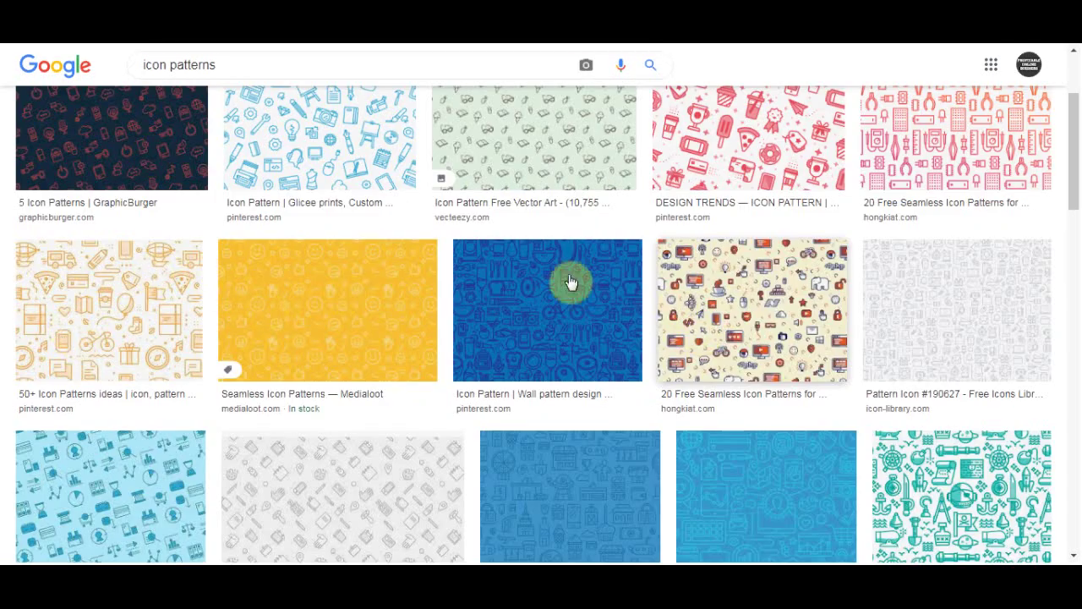
{"action": "scroll", "coordinate": [570, 282], "scroll_direction": "down", "scroll_amount": 3}
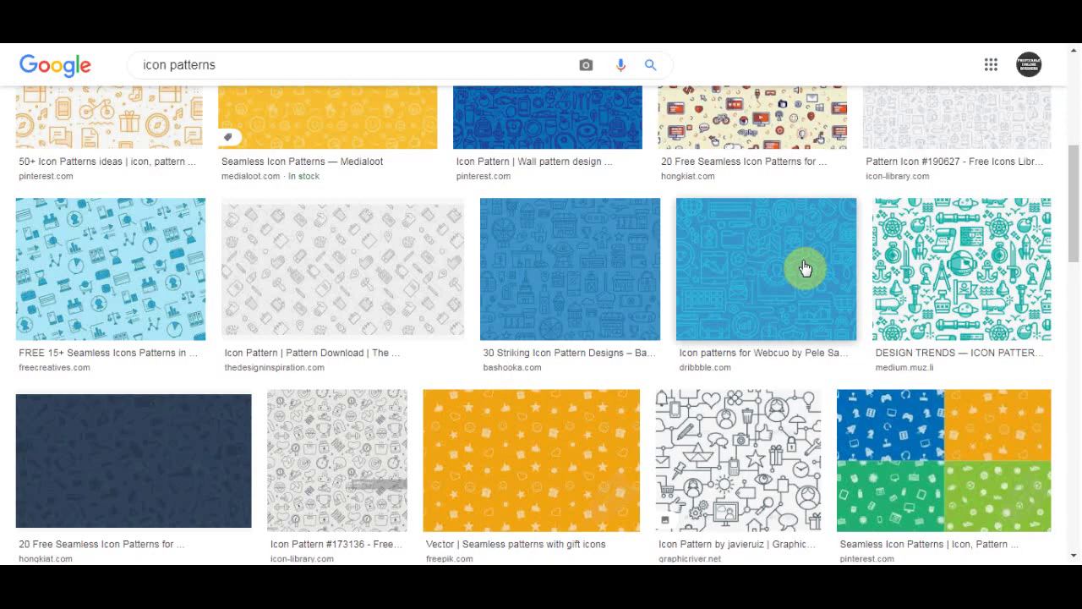
{"action": "scroll", "coordinate": [290, 285], "scroll_direction": "down", "scroll_amount": 5}
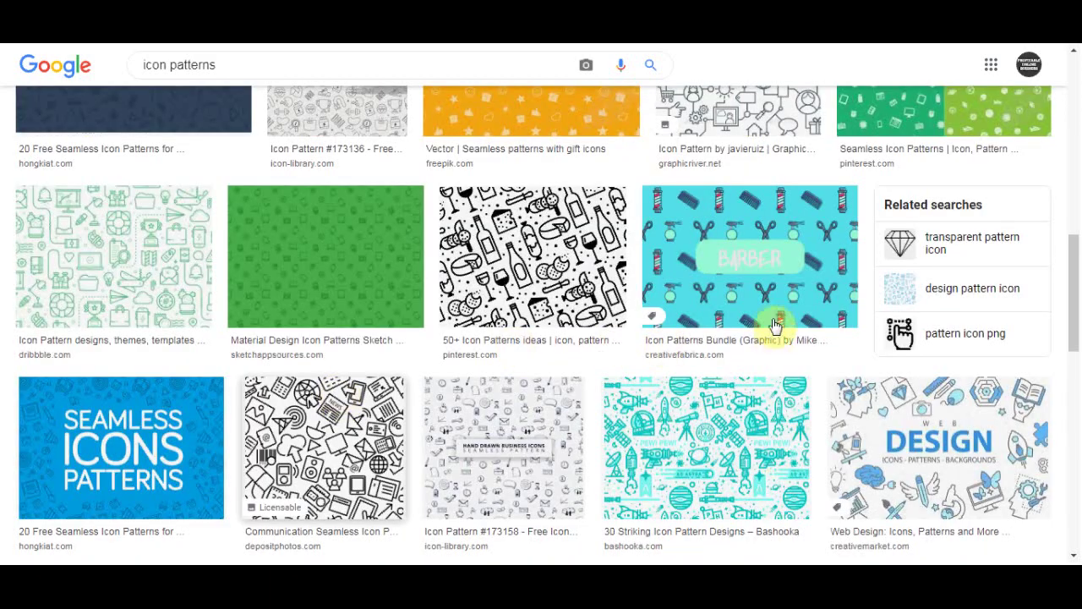
{"action": "scroll", "coordinate": [265, 316], "scroll_direction": "down", "scroll_amount": 3}
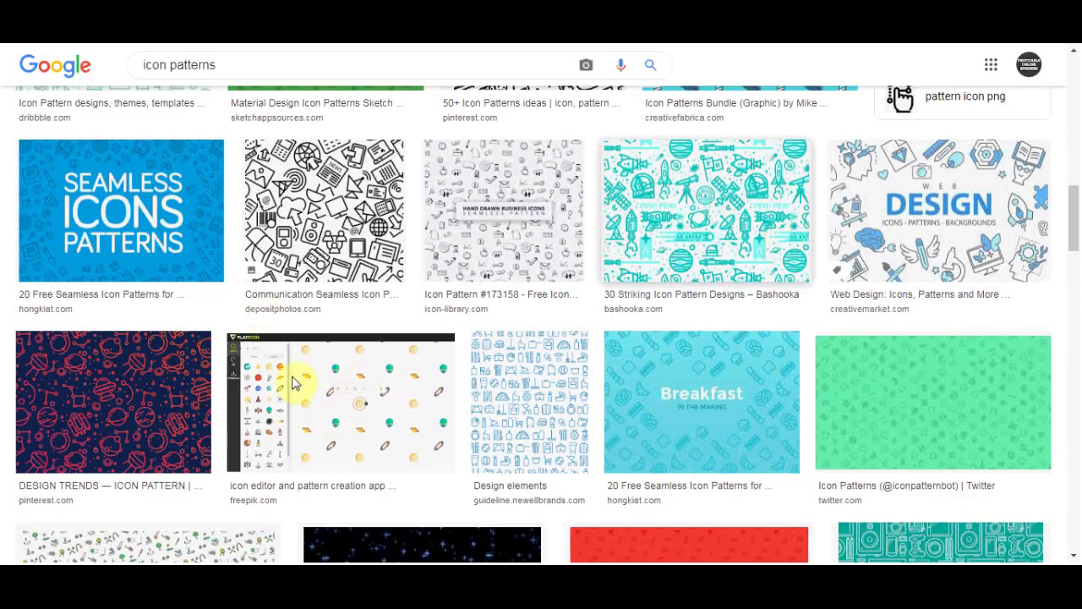
{"action": "scroll", "coordinate": [295, 383], "scroll_direction": "down", "scroll_amount": 3}
{"action": "scroll", "coordinate": [322, 297], "scroll_direction": "down", "scroll_amount": 5}
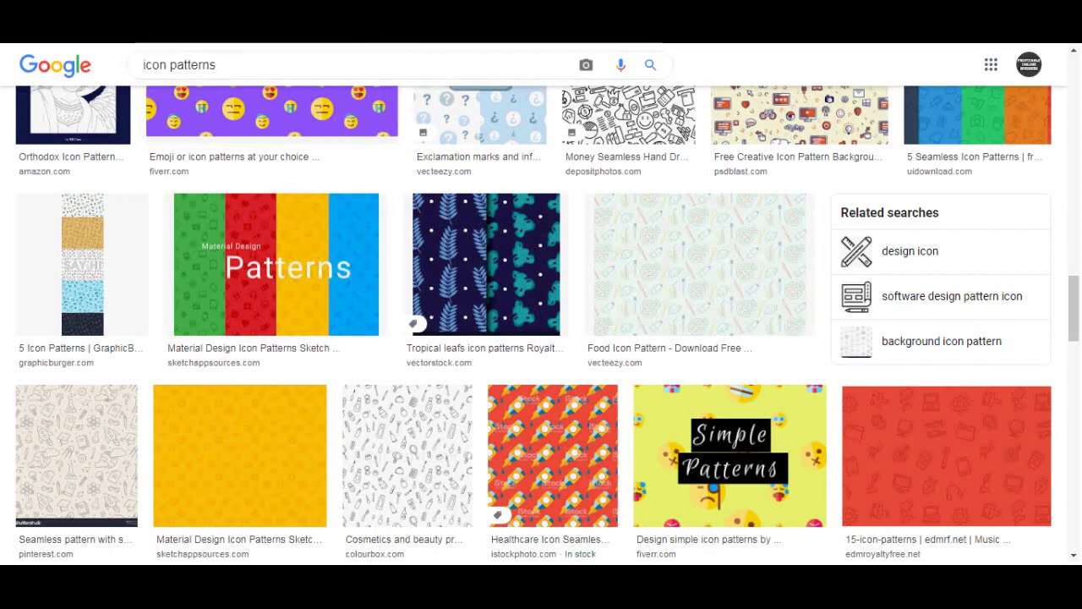
Return to the Flaticon pattern editor, open the Emojis pack and add the star-eyed, masked, cross-eyed and zipper-mouth emojis
{"action": "left_click", "coordinate": [366, 42]}
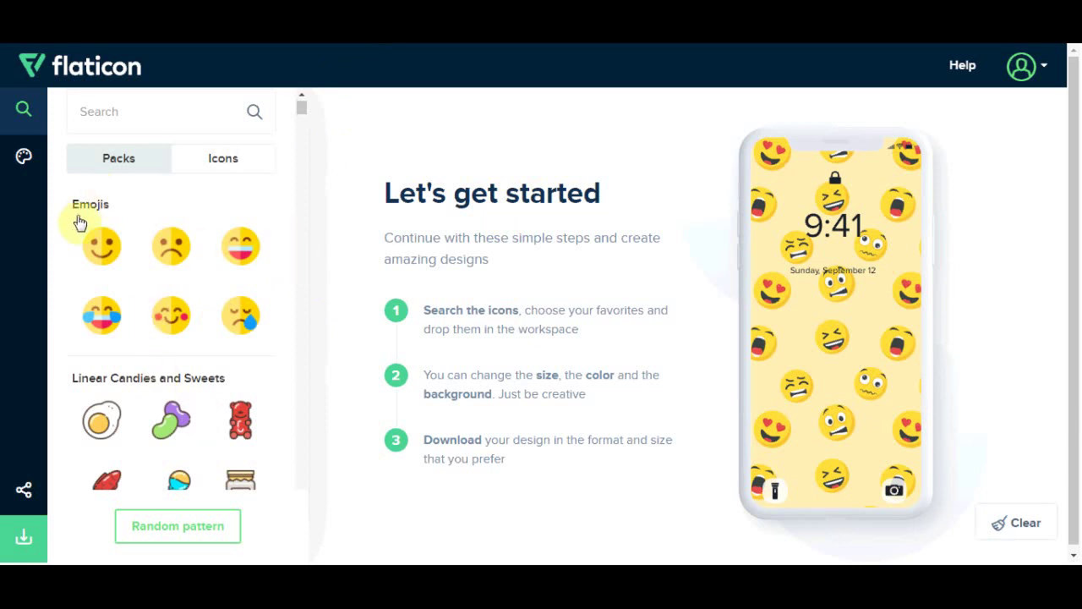
{"action": "left_click", "coordinate": [101, 292]}
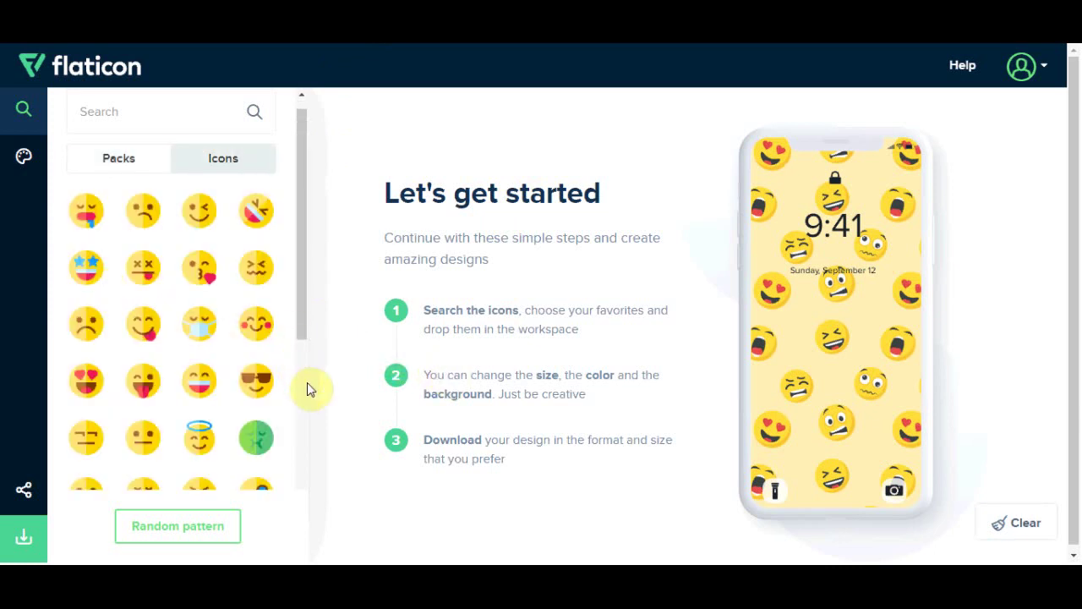
{"action": "left_click", "coordinate": [83, 272]}
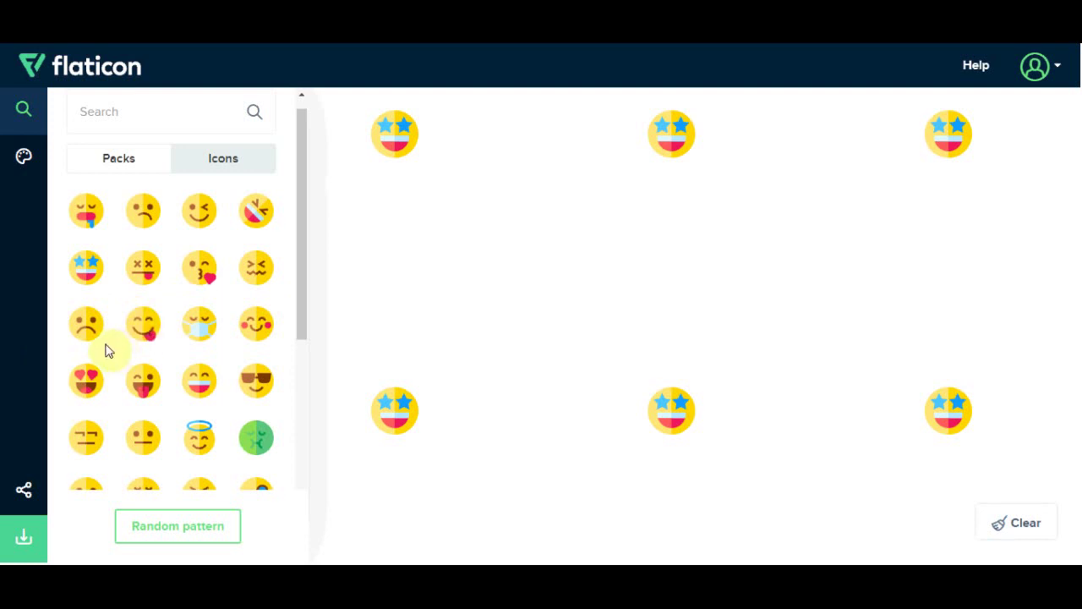
{"action": "left_click", "coordinate": [203, 321]}
{"action": "scroll", "coordinate": [156, 325], "scroll_direction": "down", "scroll_amount": 1}
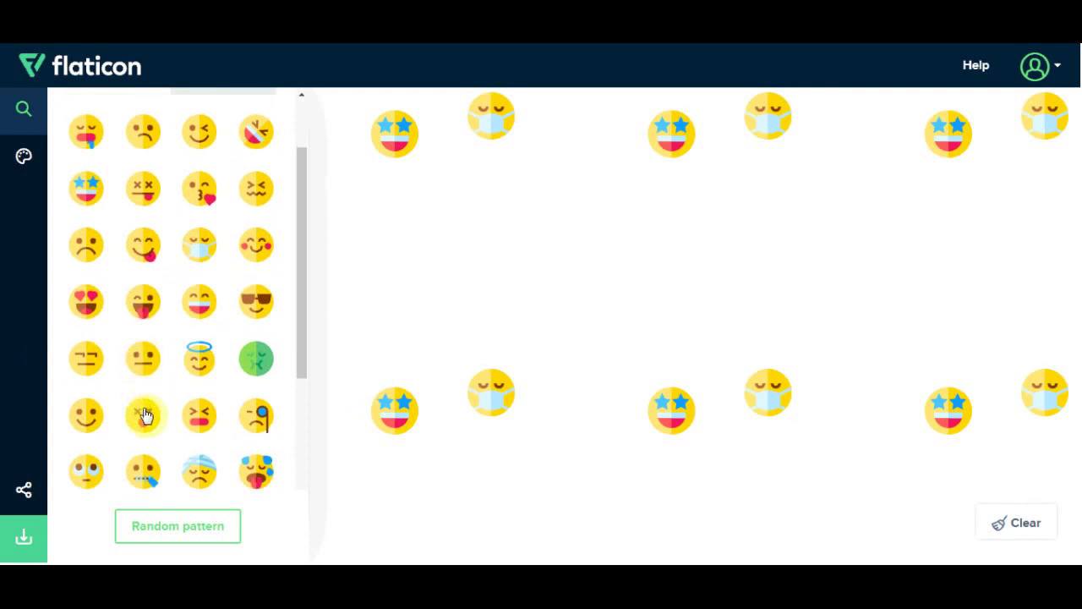
{"action": "left_click", "coordinate": [145, 482]}
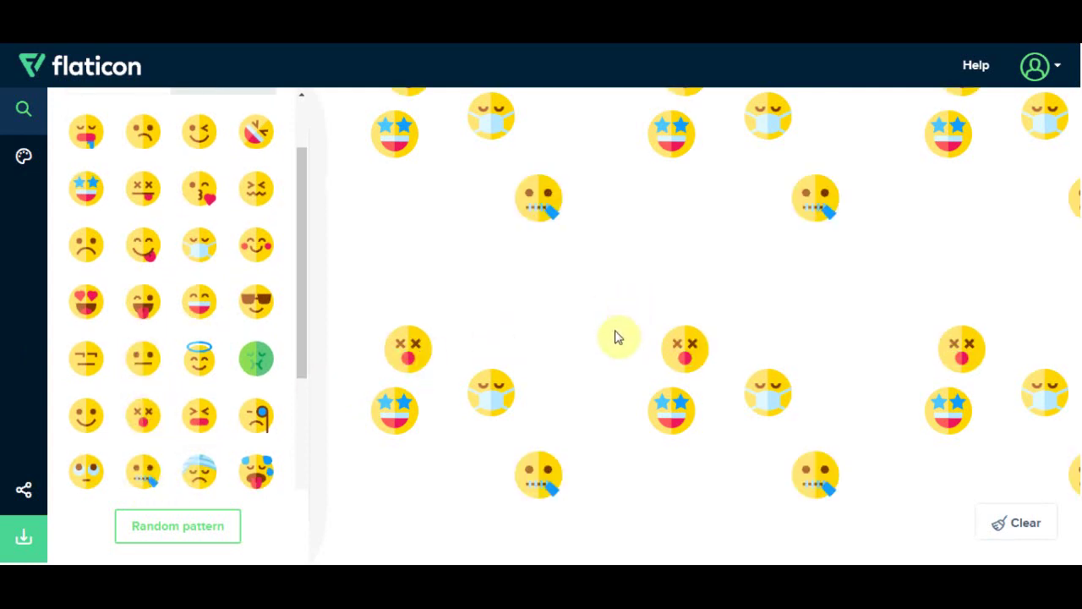
Reposition the masked and cross-eyed emojis, and add the sweating and green nauseated emojis in empty gaps of the pattern
{"action": "left_click_drag", "start_coordinate": [486, 118], "coordinate": [524, 307]}
{"action": "left_click_drag", "start_coordinate": [679, 331], "coordinate": [673, 231]}
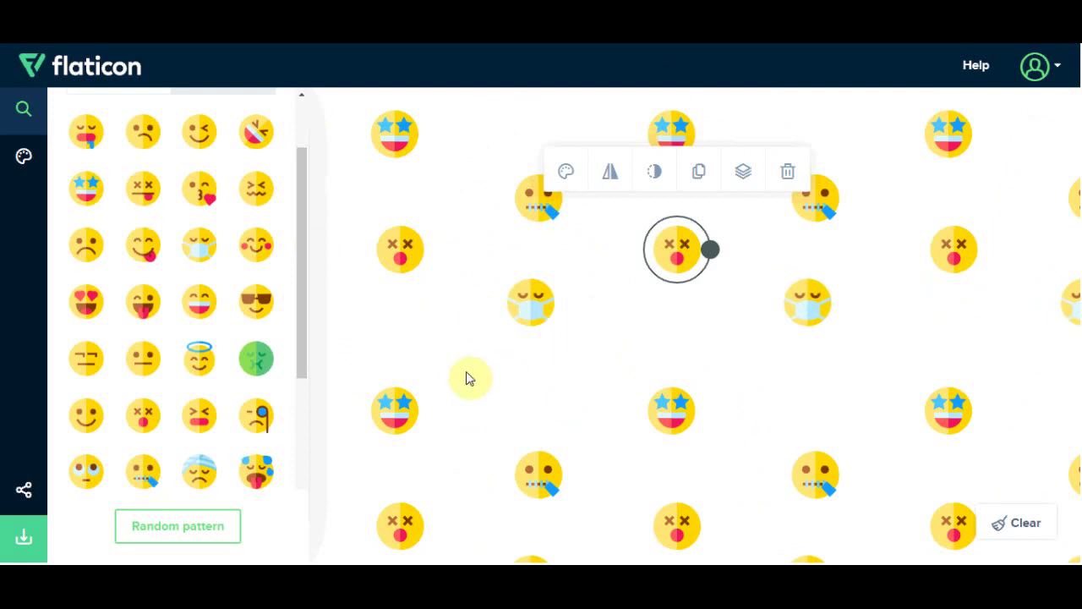
{"action": "left_click", "coordinate": [267, 467]}
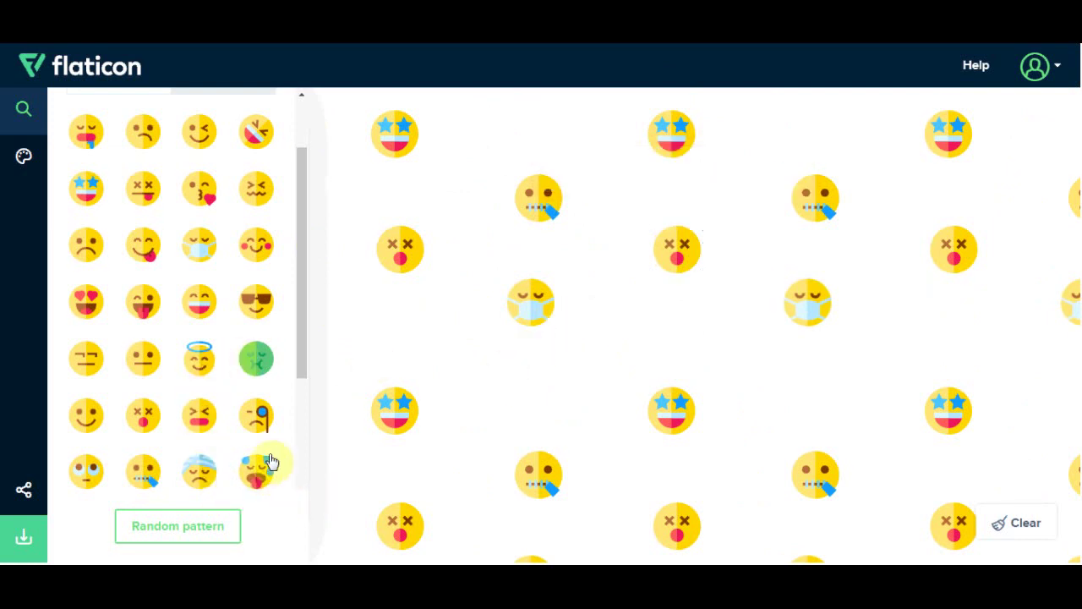
{"action": "left_click_drag", "start_coordinate": [617, 196], "coordinate": [615, 340]}
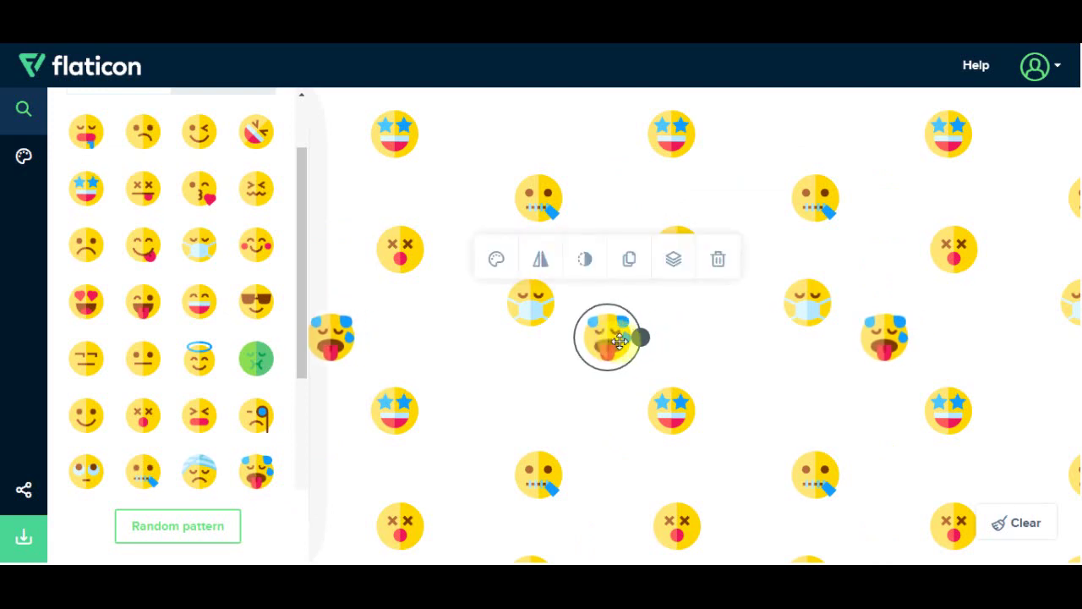
{"action": "left_click", "coordinate": [256, 358]}
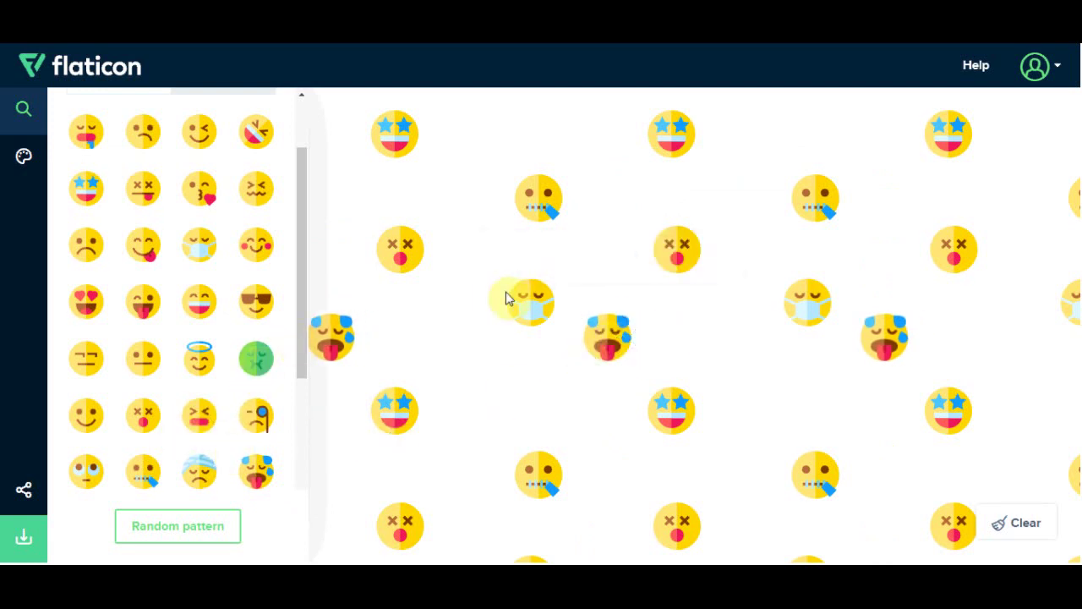
{"action": "left_click_drag", "start_coordinate": [725, 157], "coordinate": [776, 119]}
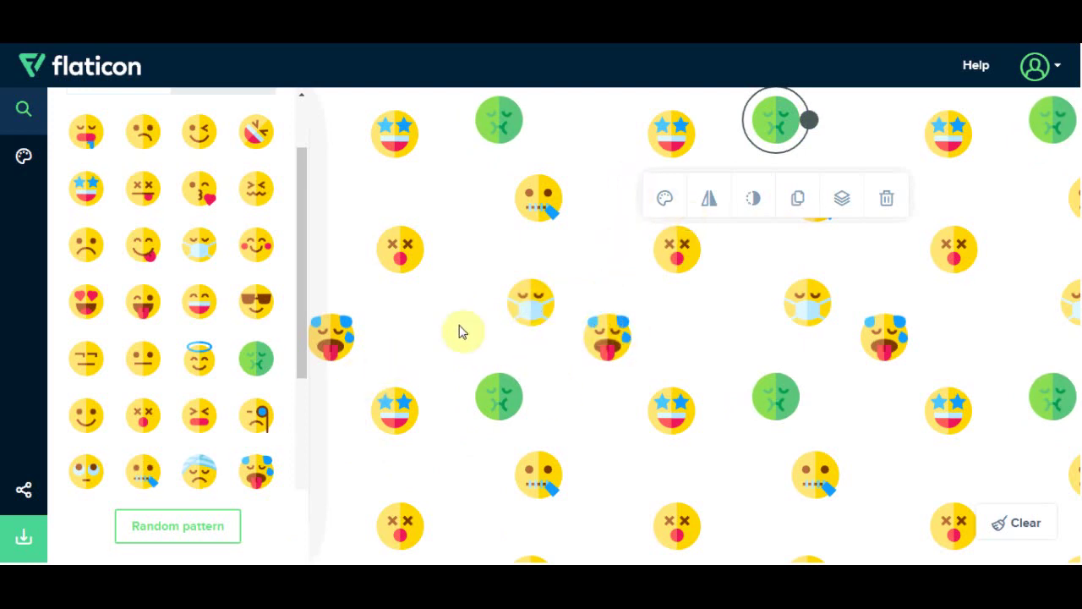
Enlarge the masked emoji to about twice its size, tilt it slightly and shift it slightly sideways
{"action": "left_click", "coordinate": [471, 294]}
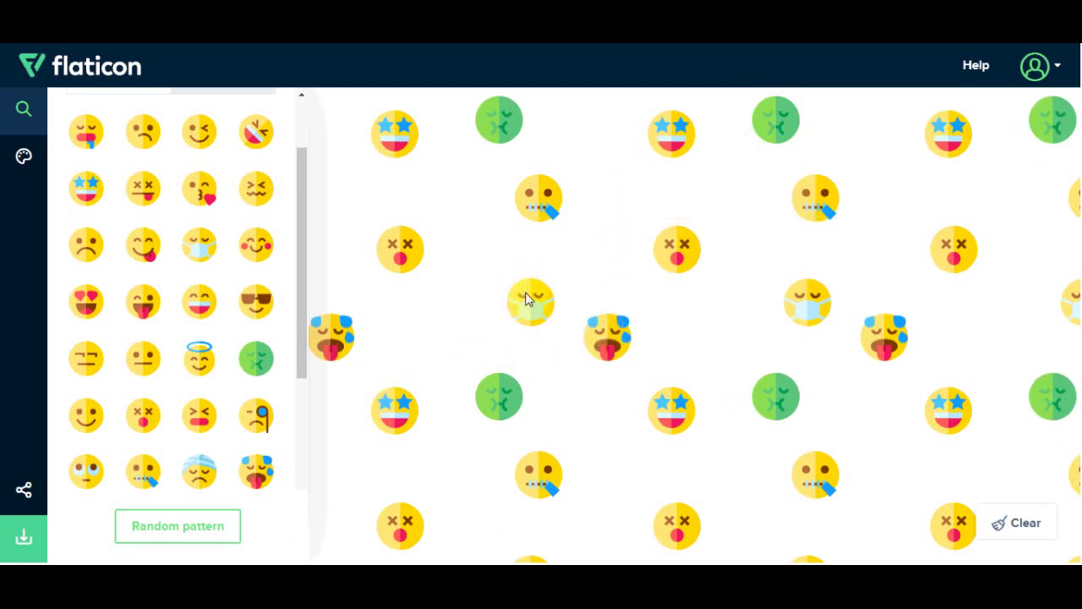
{"action": "left_click", "coordinate": [533, 298]}
{"action": "left_click_drag", "start_coordinate": [558, 305], "coordinate": [601, 278]}
{"action": "left_click_drag", "start_coordinate": [534, 304], "coordinate": [518, 303]}
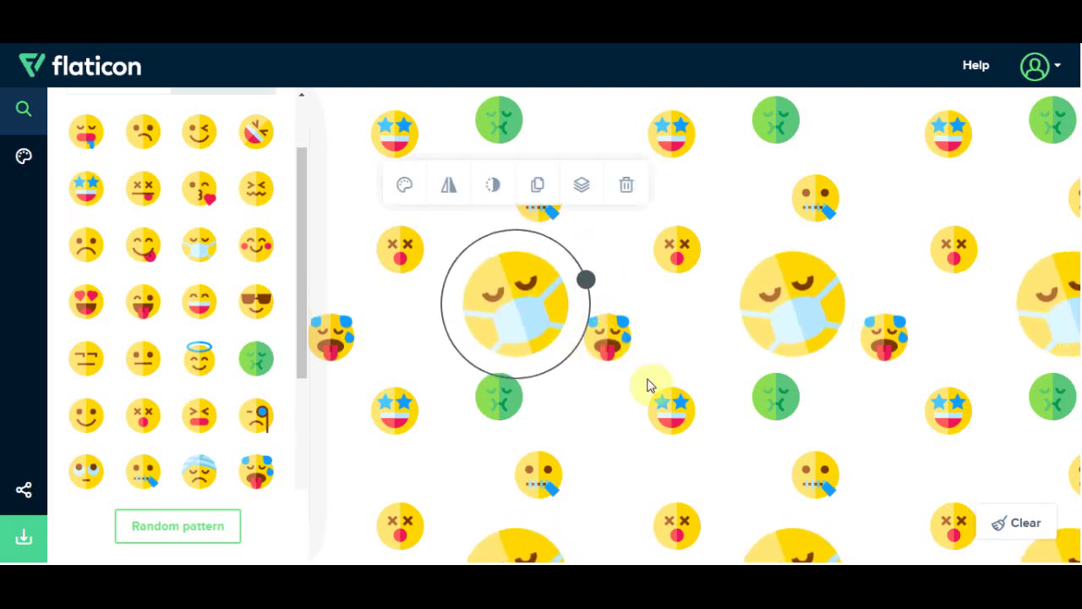
Turn the star-eyed emoji upside down, shrink and tilt the zipper-mouth emoji, and enlarge and tilt the green emoji
{"action": "left_click", "coordinate": [689, 416]}
{"action": "left_click_drag", "start_coordinate": [706, 411], "coordinate": [636, 421]}
{"action": "left_click_drag", "start_coordinate": [543, 478], "coordinate": [571, 446]}
{"action": "left_click", "coordinate": [499, 118]}
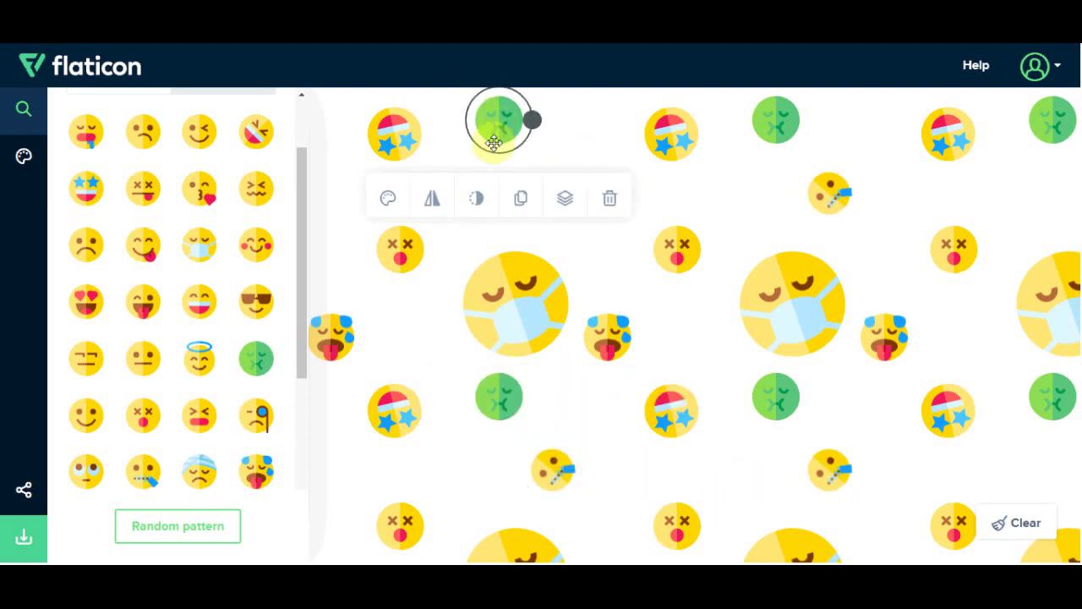
{"action": "left_click_drag", "start_coordinate": [540, 126], "coordinate": [536, 139]}
{"action": "left_click", "coordinate": [724, 342]}
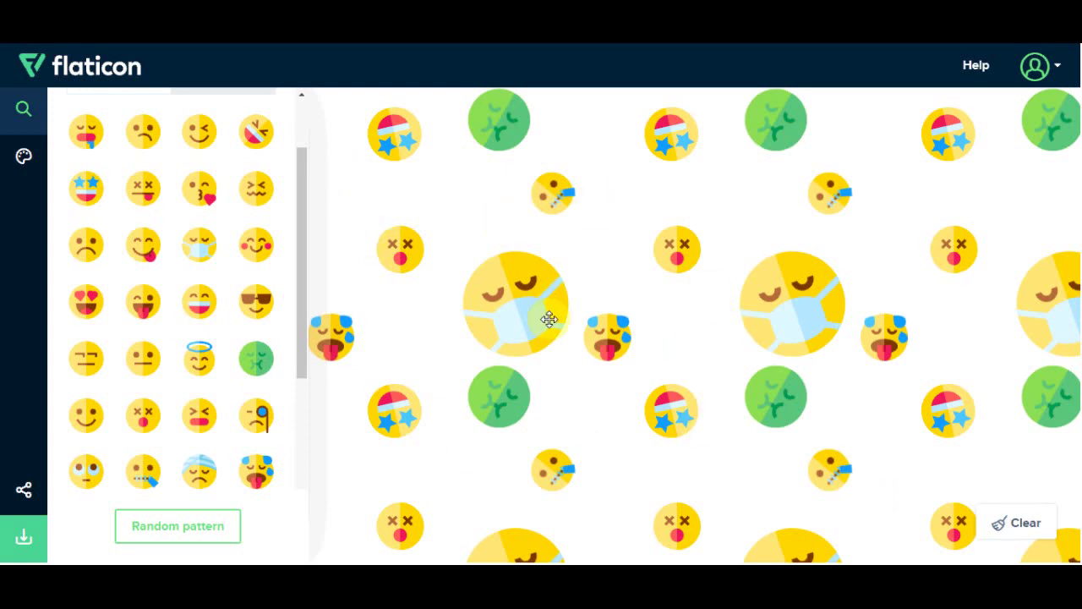
Examine the pattern's download settings, including the file format, tile size and image size
{"action": "left_click", "coordinate": [19, 541]}
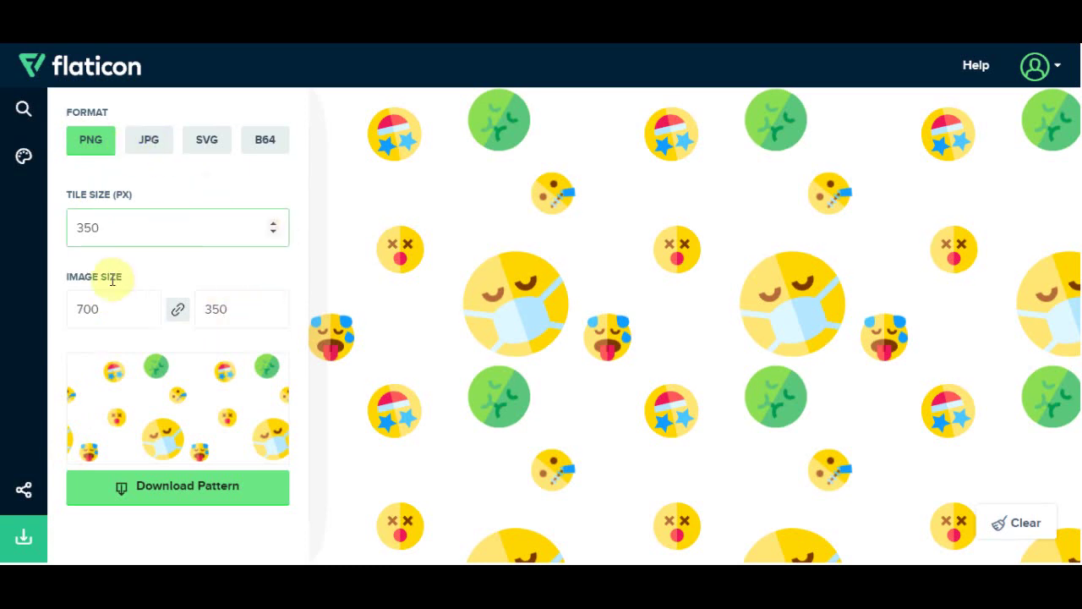
{"action": "left_click", "coordinate": [187, 493]}
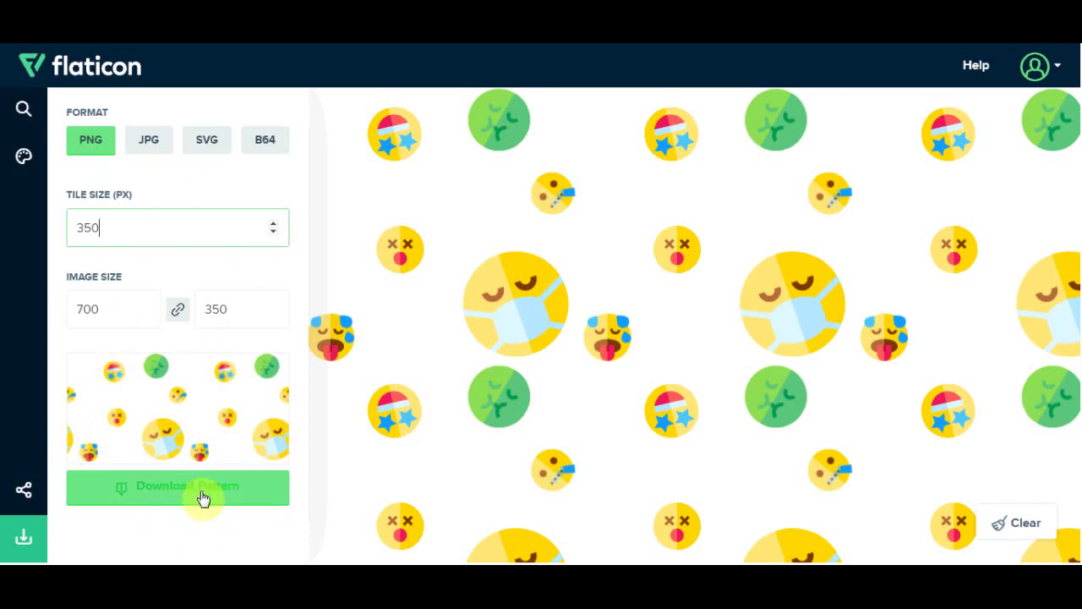
Set the pattern's background colour to bright red (ff350a)
{"action": "left_click", "coordinate": [20, 160]}
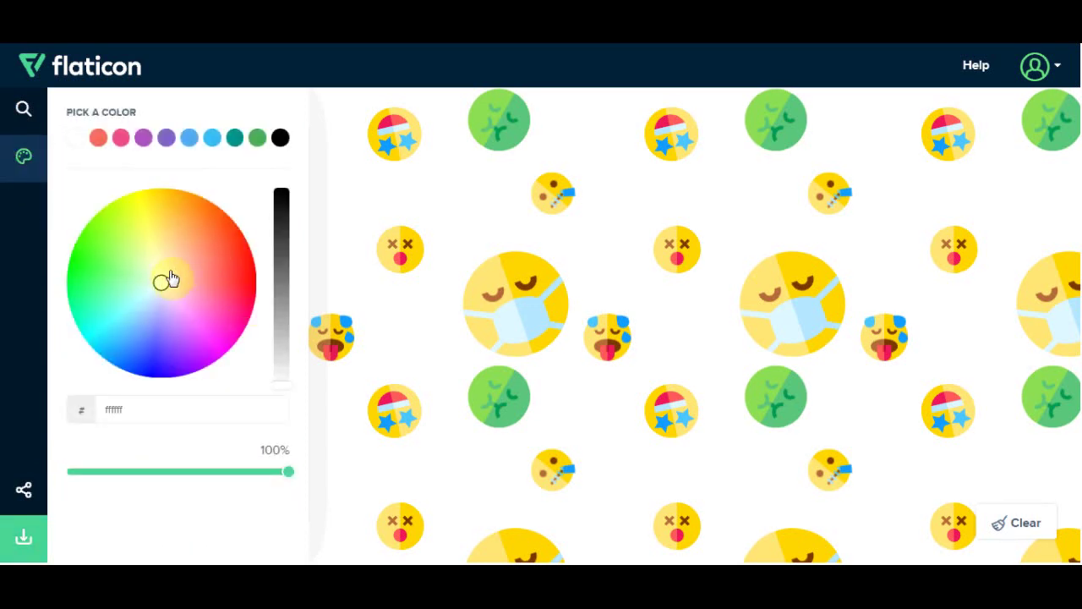
{"action": "left_click", "coordinate": [197, 300]}
{"action": "mouse_move", "coordinate": [203, 300]}
{"action": "left_mouse_down"}
{"action": "mouse_move", "coordinate": [242, 285]}
{"action": "mouse_move", "coordinate": [247, 269]}
{"action": "mouse_move", "coordinate": [225, 224]}
{"action": "mouse_move", "coordinate": [113, 217]}
{"action": "mouse_move", "coordinate": [97, 264]}
{"action": "mouse_move", "coordinate": [136, 364]}
{"action": "mouse_move", "coordinate": [239, 234]}
{"action": "left_mouse_up"}
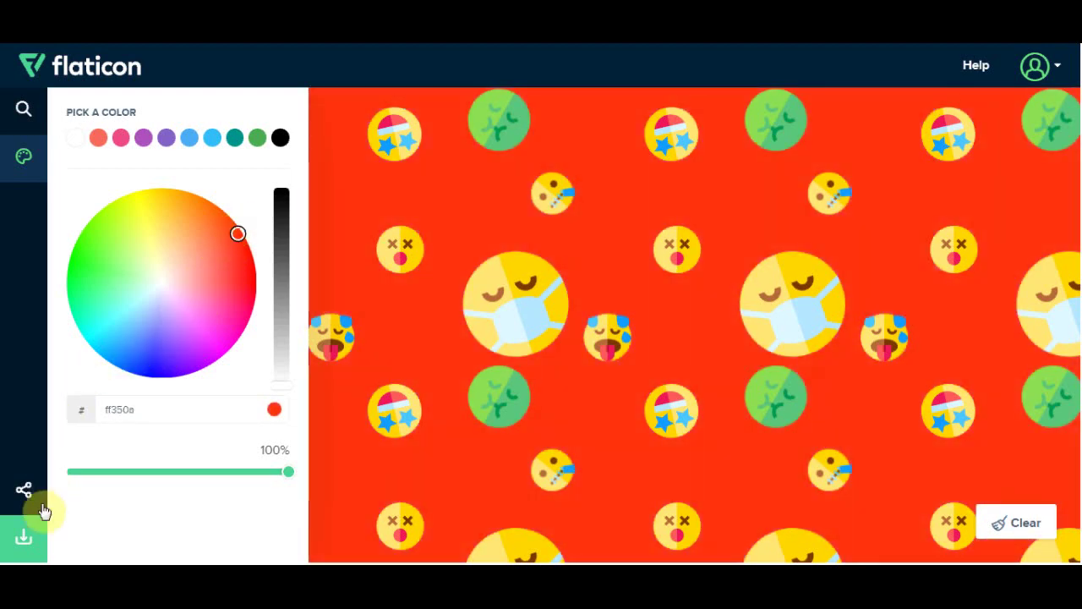
Download the pattern as a PNG with a 350 px tile and 700 by 350 image size, and open pattern.png
{"action": "left_click", "coordinate": [23, 537]}
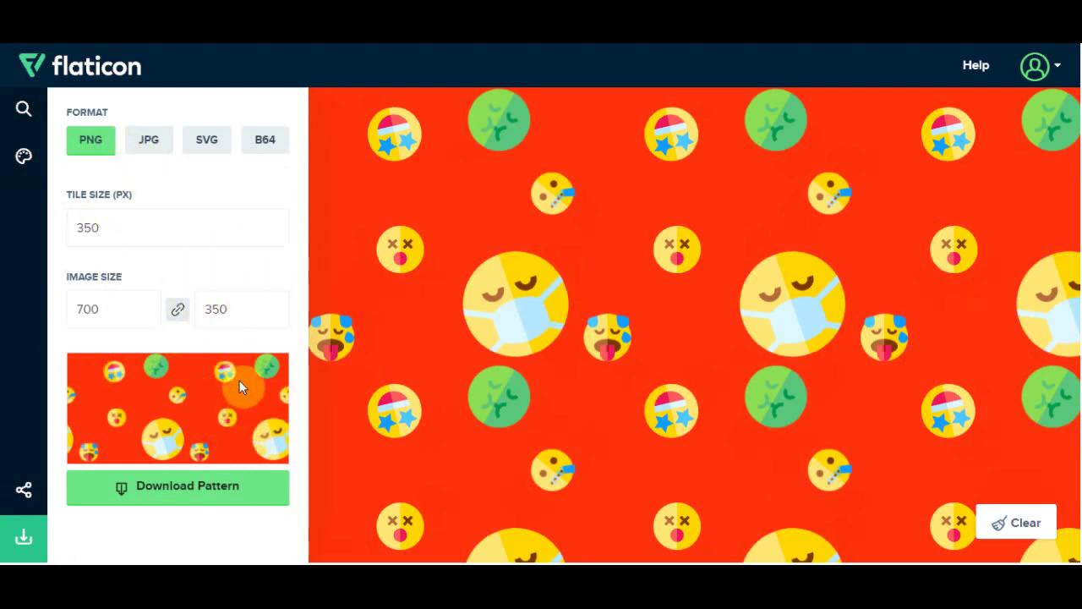
{"action": "left_click", "coordinate": [181, 499]}
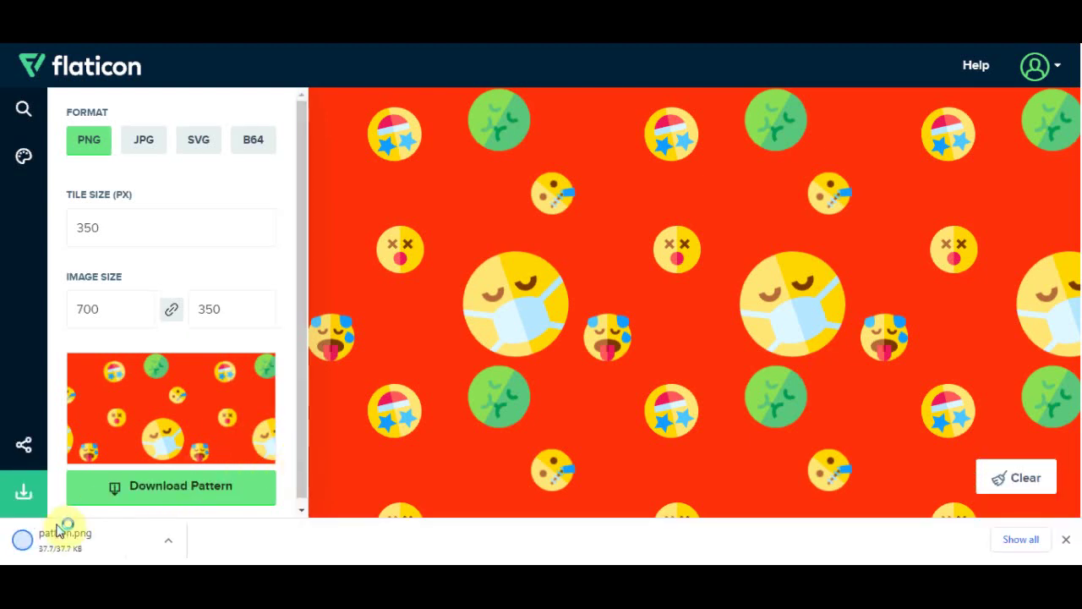
{"action": "left_click", "coordinate": [95, 532]}
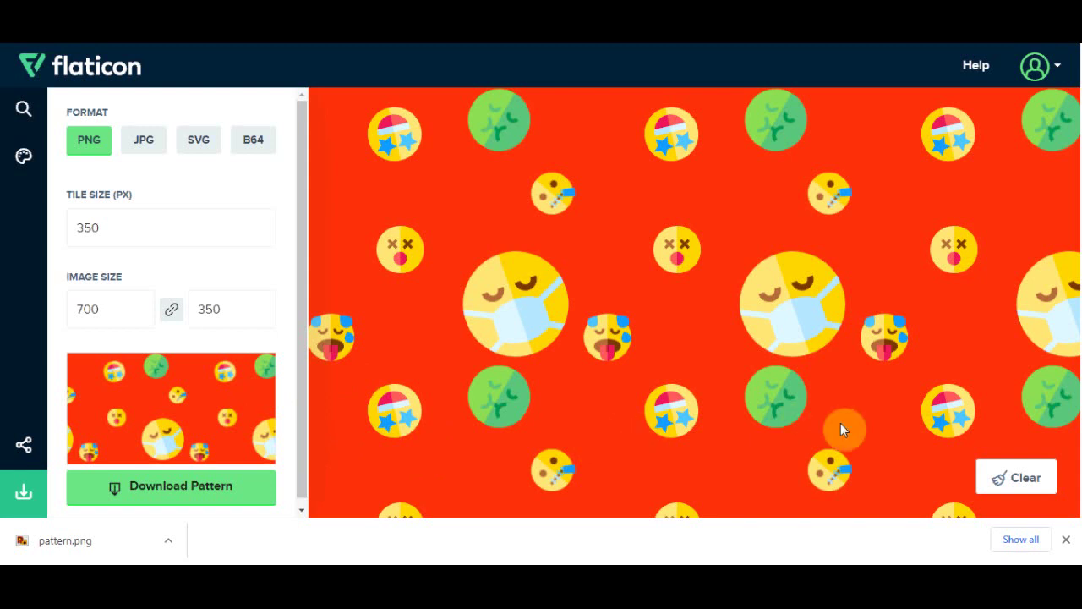
Dismiss the finished download notice and look over the Google image results for icon patterns
{"action": "left_click", "coordinate": [1067, 541]}
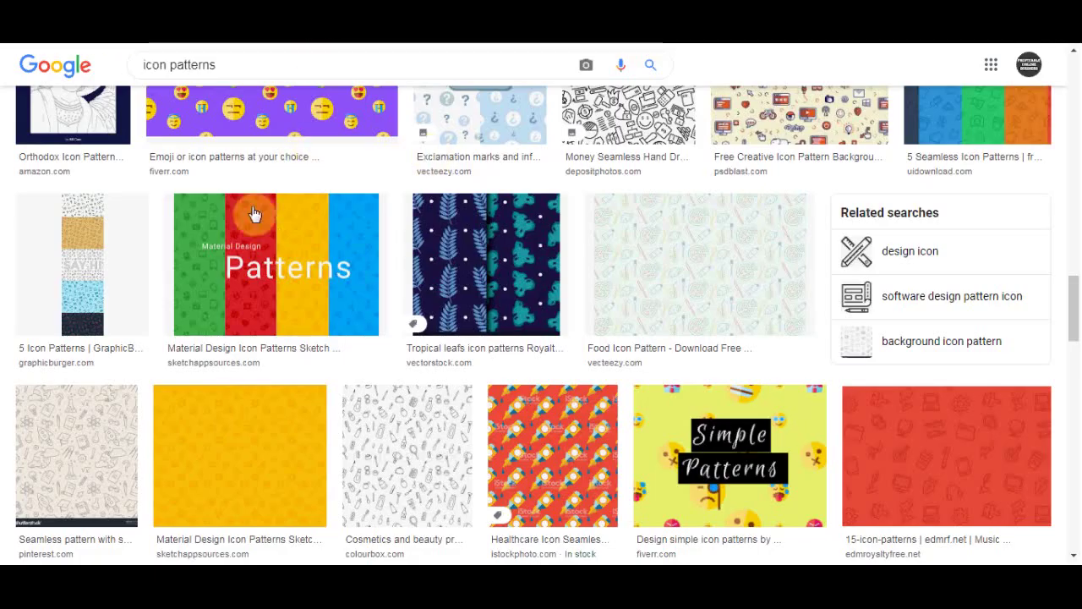
{"action": "scroll", "coordinate": [356, 173], "scroll_direction": "up", "scroll_amount": 2}
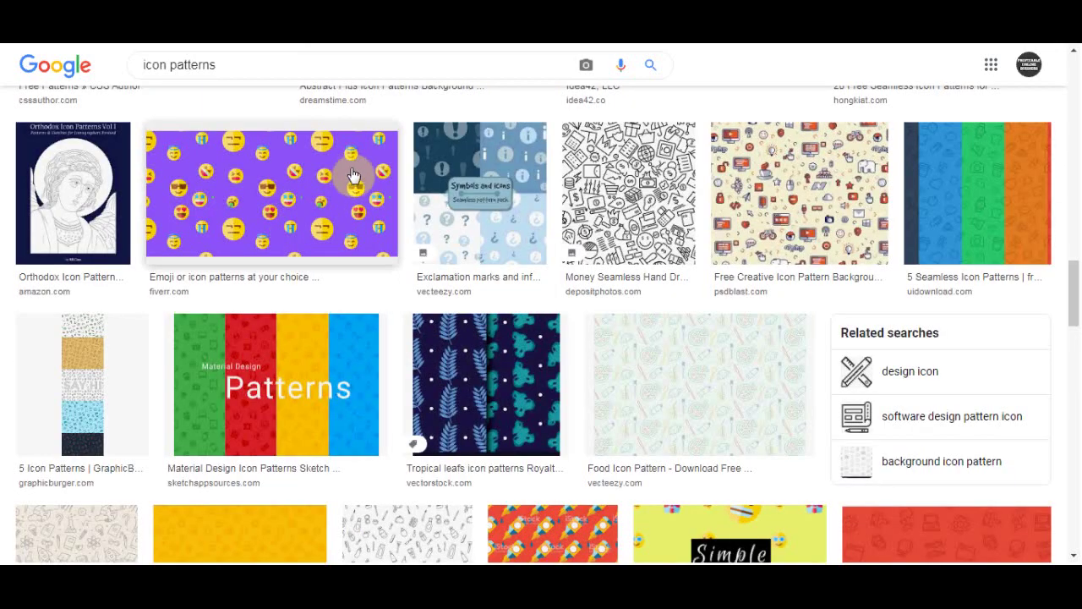
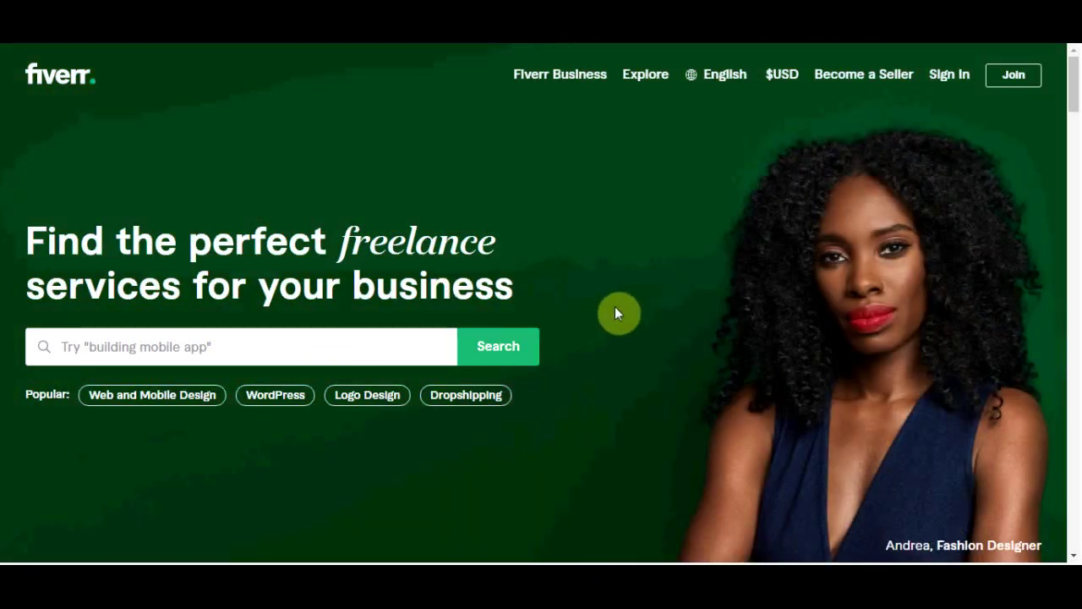
Search Fiverr for "pattern design" using the suggested service term
{"action": "left_click", "coordinate": [212, 350]}
{"action": "type", "text": "pa"}
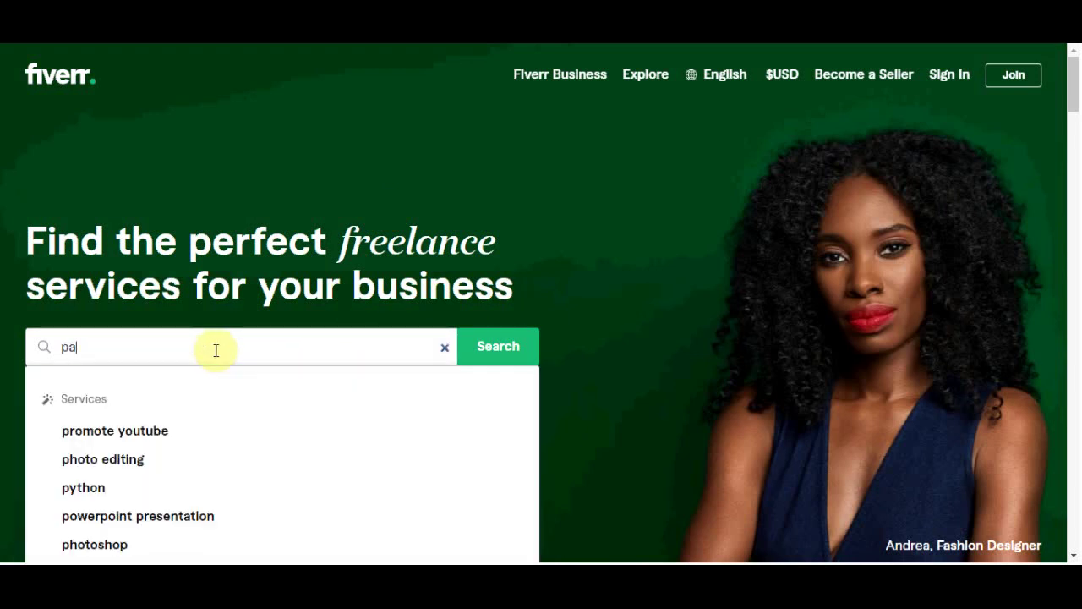
{"action": "type", "text": "ttern"}
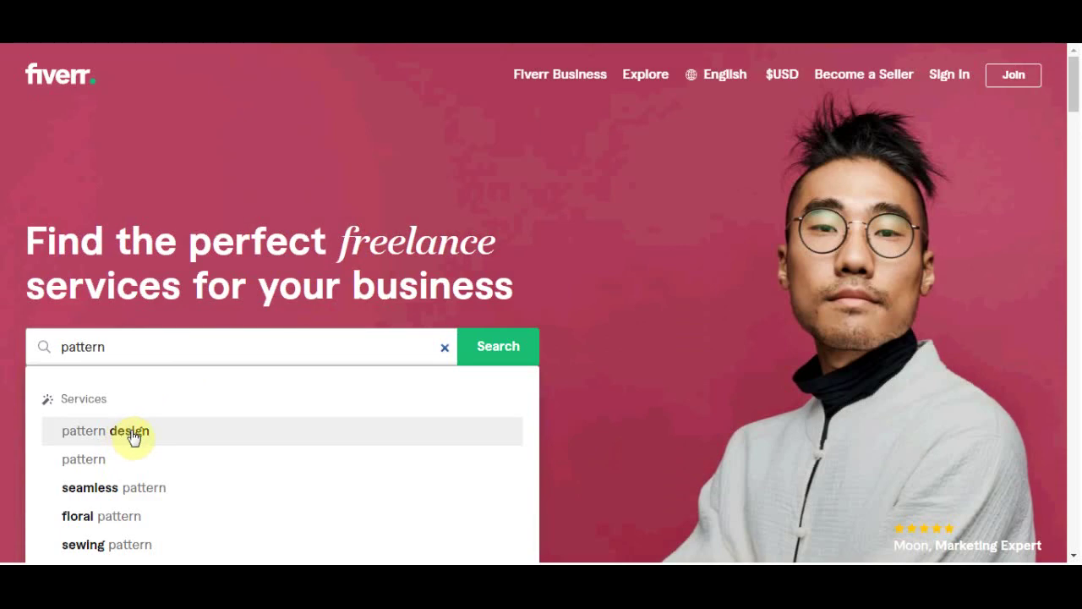
{"action": "left_click", "coordinate": [179, 422]}
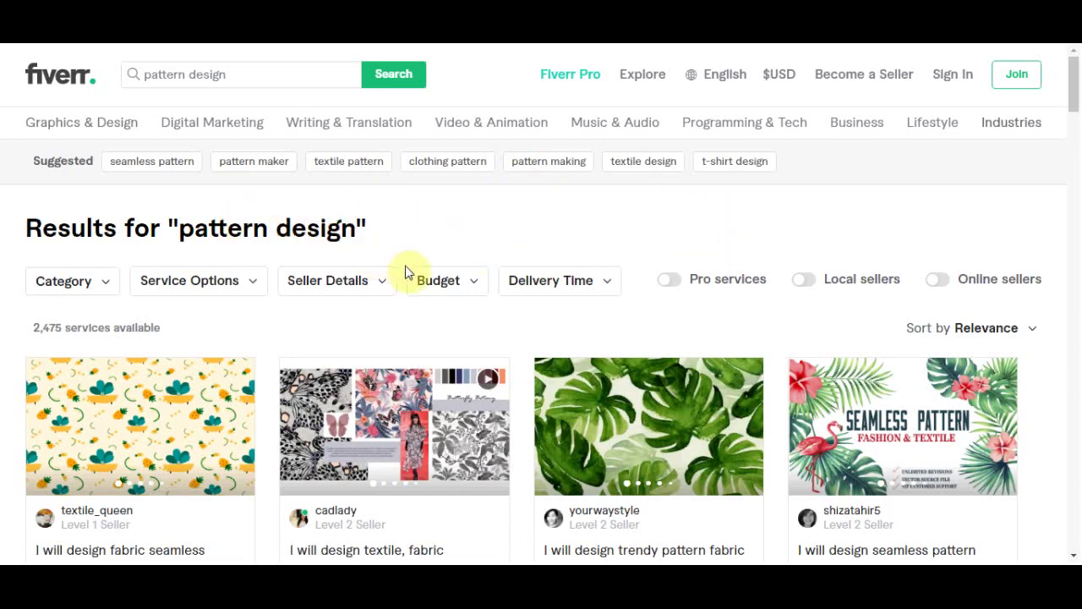
Browse the pattern design services and open the watermelon gig "I will make a unique pattern design"
{"action": "scroll", "coordinate": [697, 330], "scroll_direction": "down", "scroll_amount": 5}
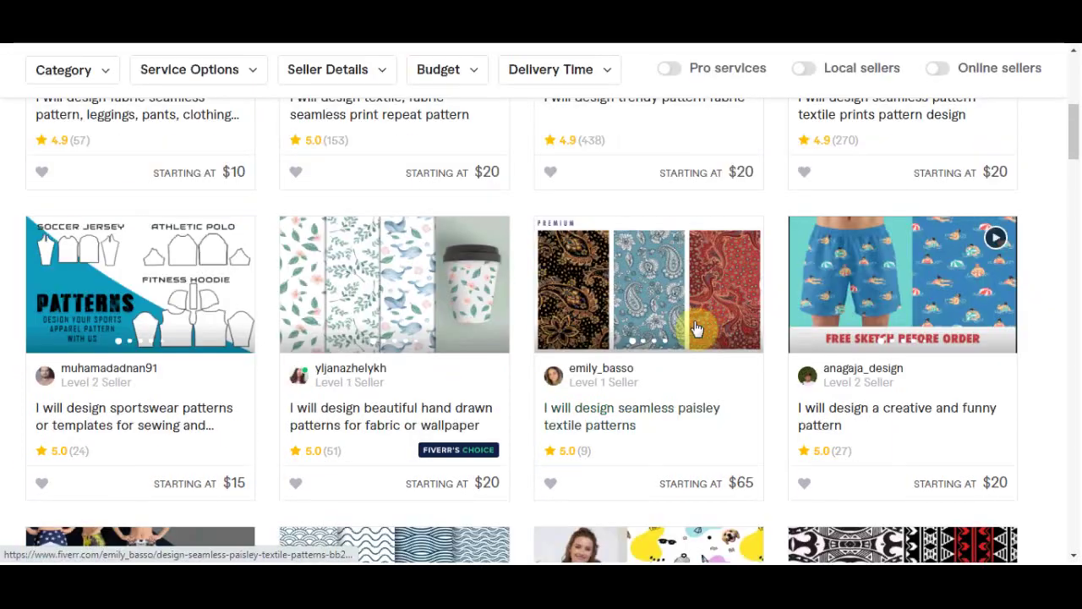
{"action": "scroll", "coordinate": [693, 310], "scroll_direction": "down", "scroll_amount": 5}
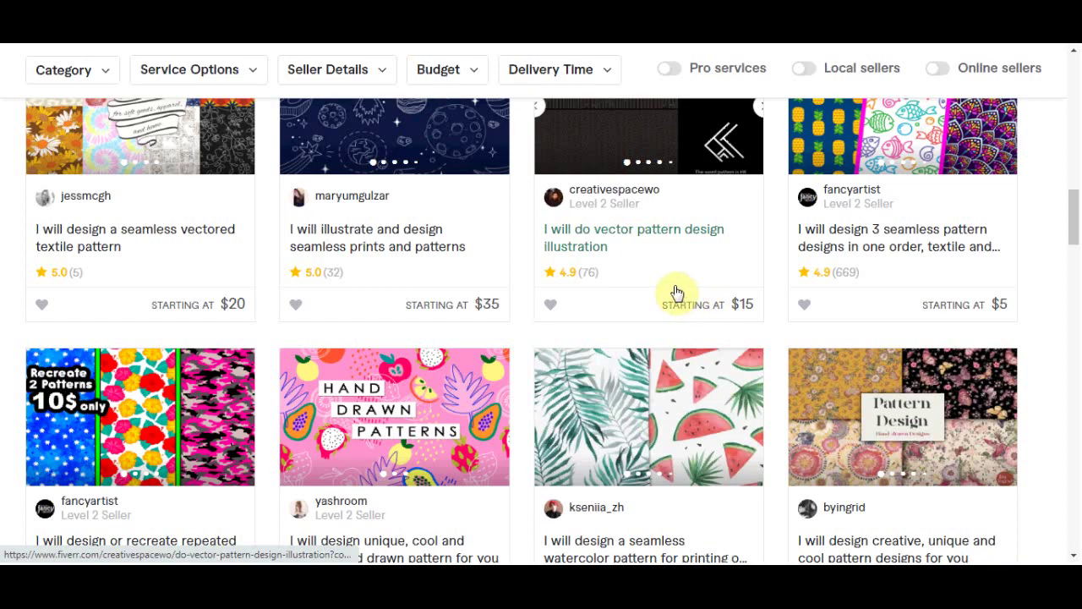
{"action": "scroll", "coordinate": [609, 276], "scroll_direction": "down", "scroll_amount": 5}
{"action": "scroll", "coordinate": [398, 307], "scroll_direction": "down", "scroll_amount": 3}
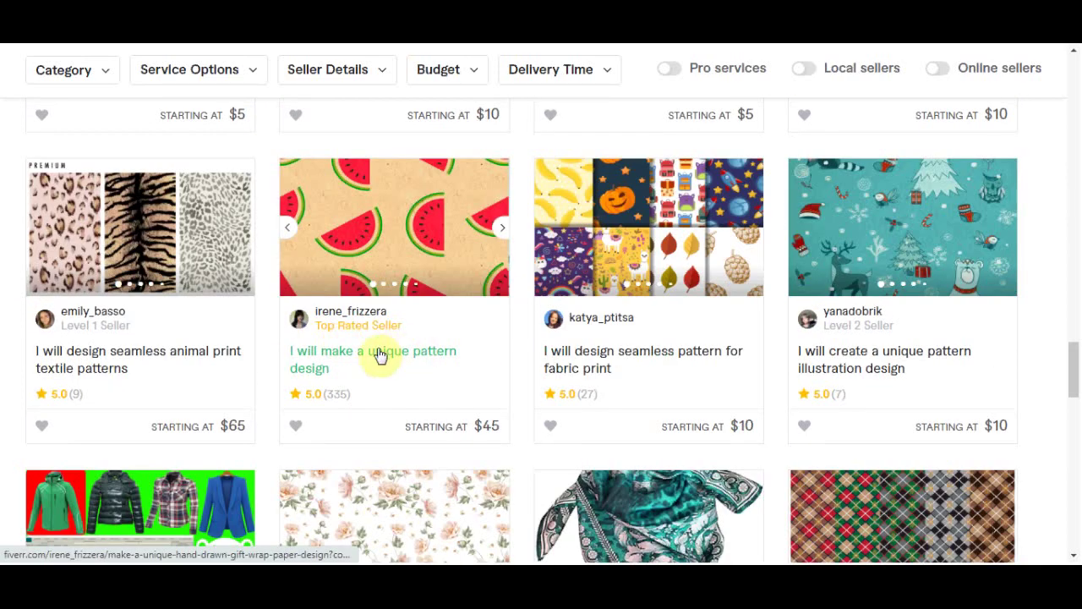
{"action": "left_click", "coordinate": [485, 291]}
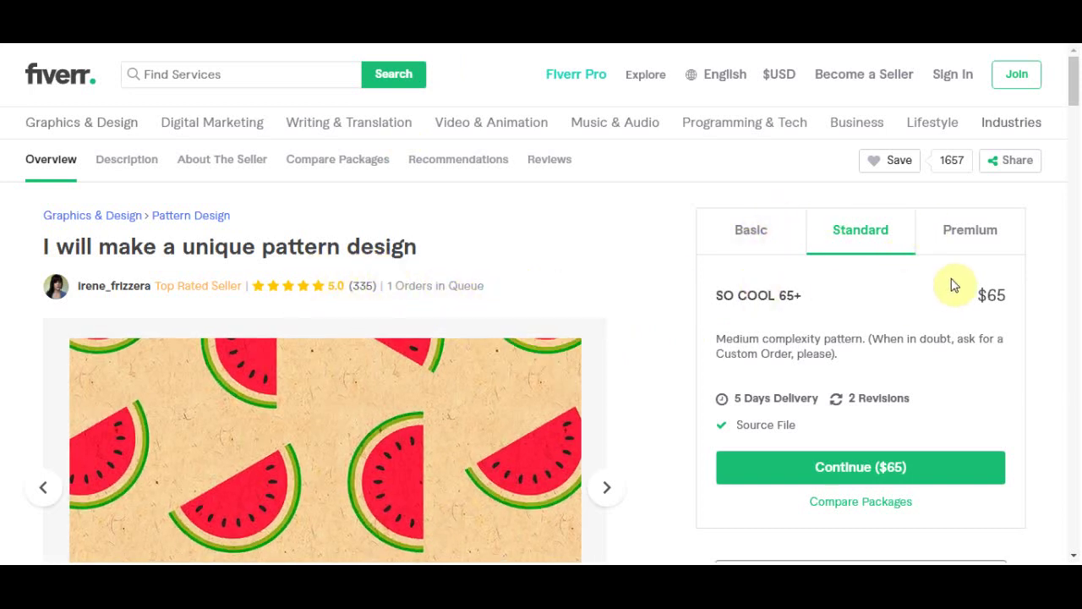
Check the gig's Standard package price and show the second sample pattern in its gallery
{"action": "mouse_move", "coordinate": [964, 299]}
{"action": "left_mouse_down"}
{"action": "mouse_move", "coordinate": [1031, 299]}
{"action": "mouse_move", "coordinate": [966, 301]}
{"action": "left_mouse_up"}
{"action": "left_click", "coordinate": [1029, 302]}
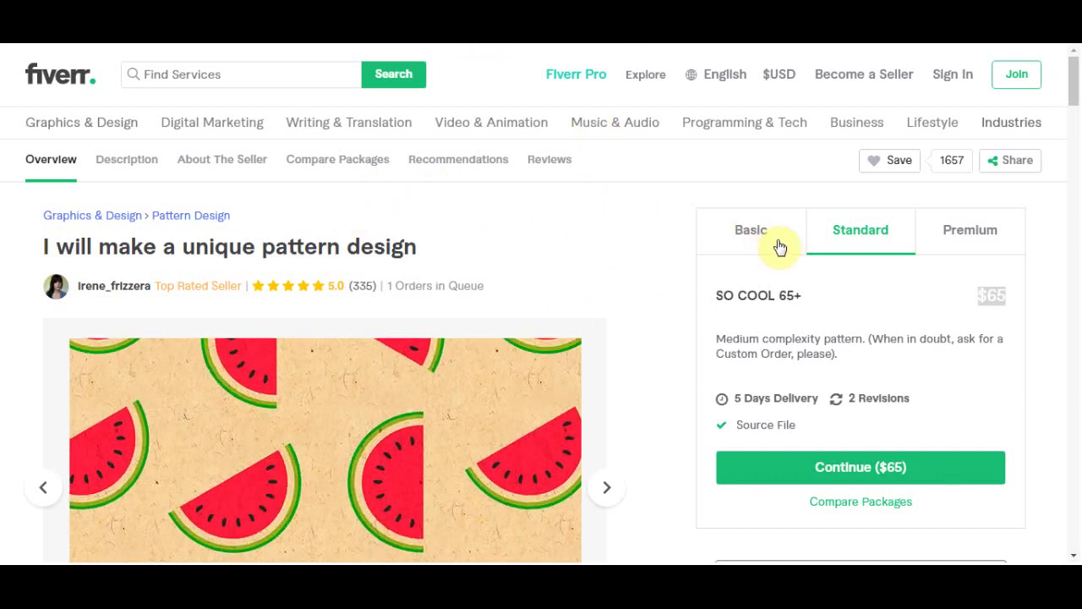
{"action": "scroll", "coordinate": [628, 254], "scroll_direction": "down", "scroll_amount": 1}
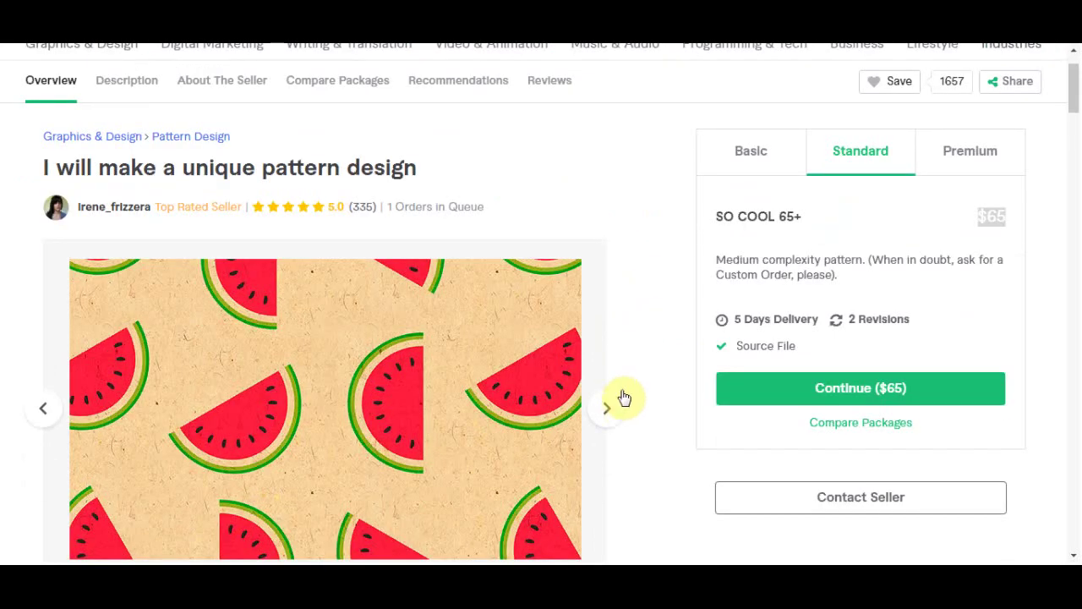
{"action": "left_click", "coordinate": [621, 396]}
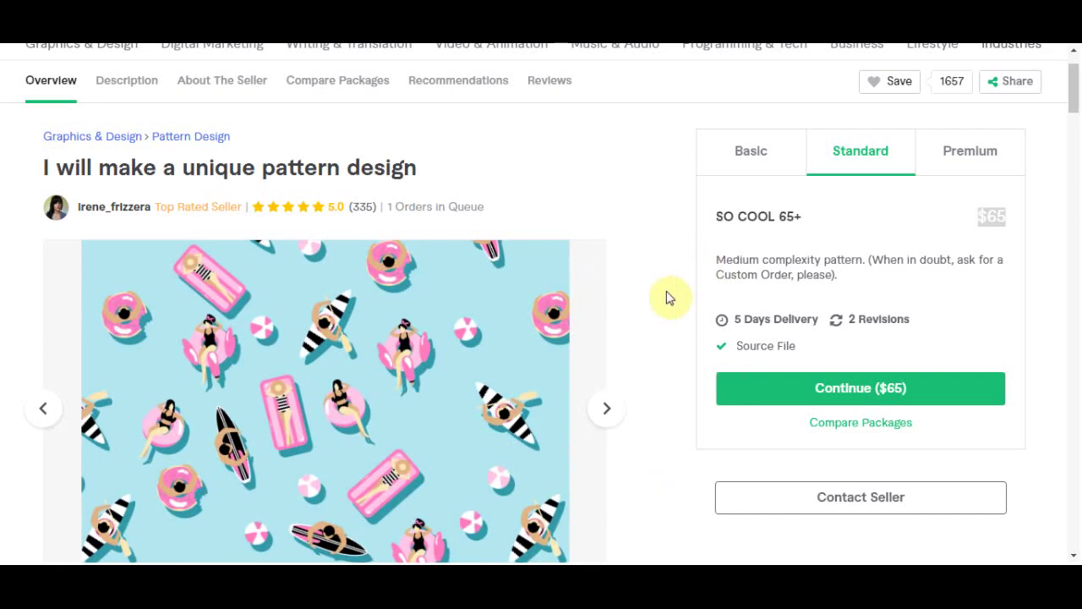
{"action": "scroll", "coordinate": [870, 217], "scroll_direction": "up", "scroll_amount": 2}
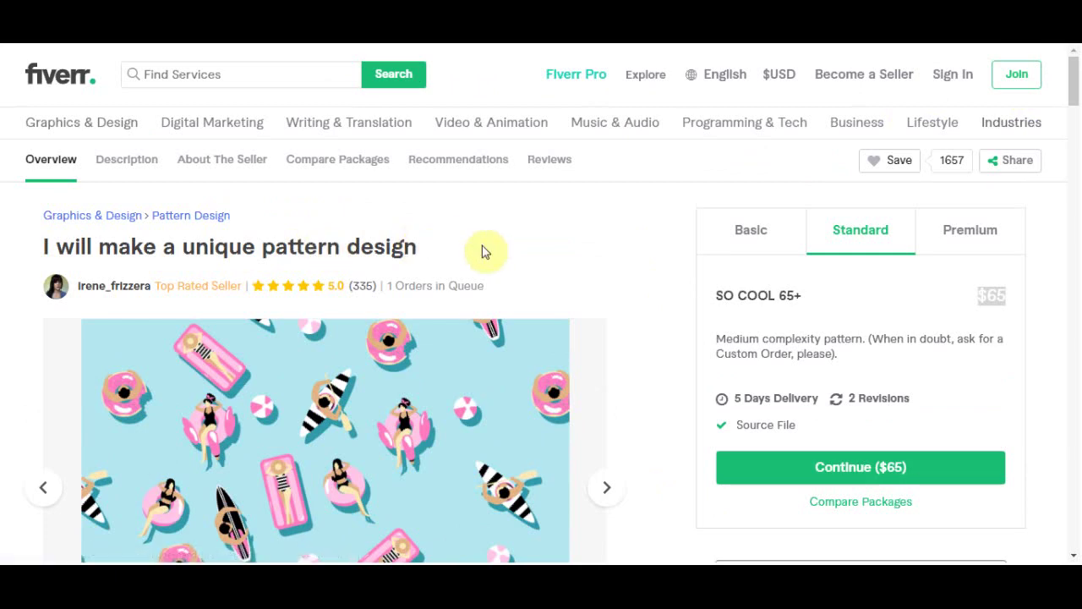
Read the gig's title and its About This Gig description
{"action": "left_click_drag", "start_coordinate": [471, 253], "coordinate": [48, 236]}
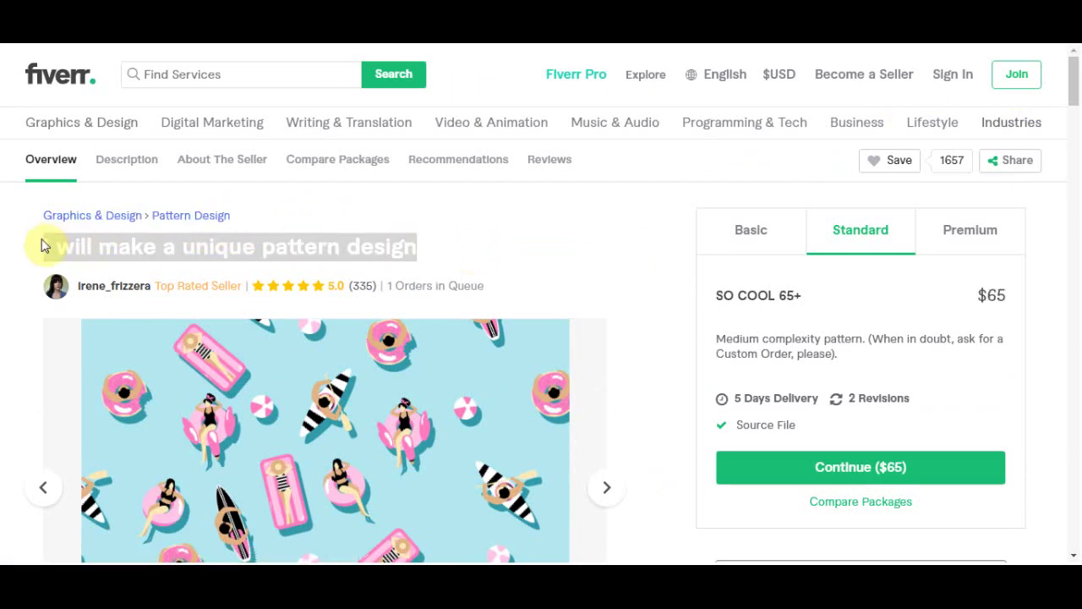
{"action": "scroll", "coordinate": [401, 265], "scroll_direction": "down", "scroll_amount": 2}
{"action": "left_click_drag", "start_coordinate": [34, 381], "coordinate": [372, 418]}
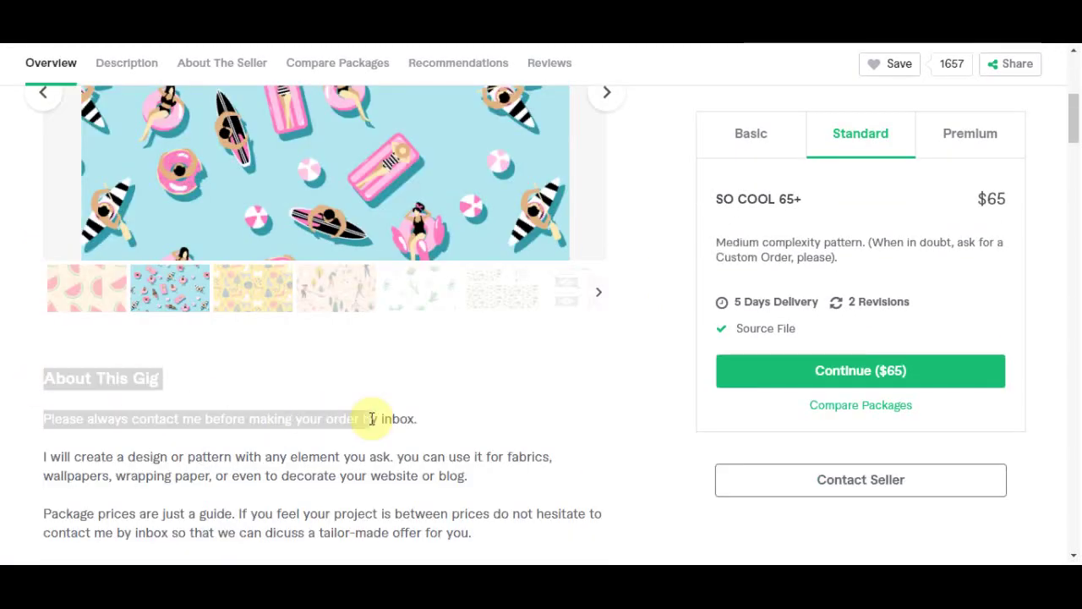
{"action": "left_click", "coordinate": [600, 363]}
{"action": "scroll", "coordinate": [628, 367], "scroll_direction": "down", "scroll_amount": 5}
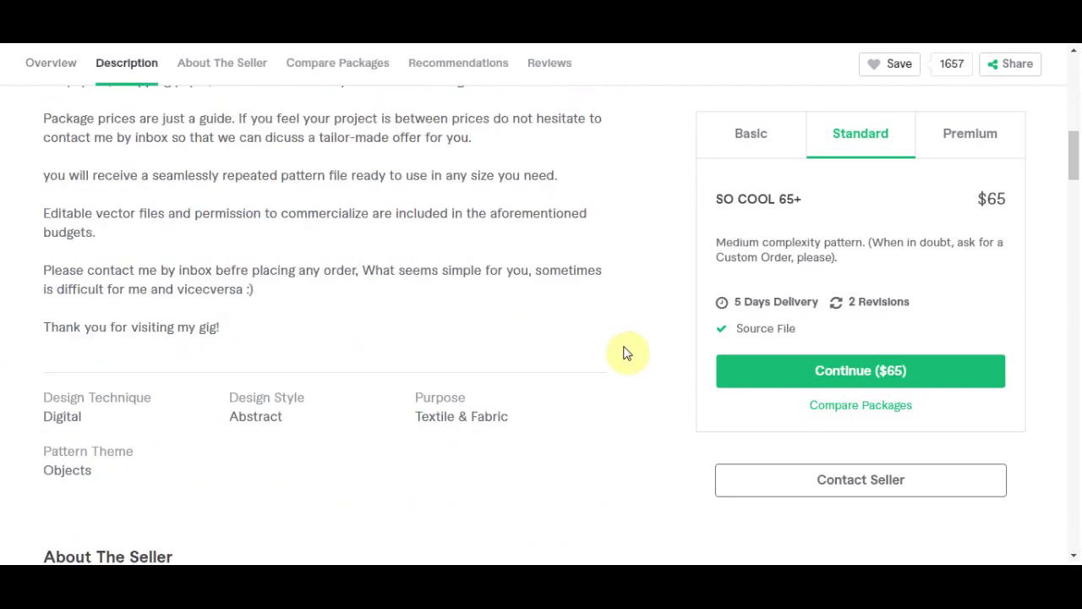
Examine the gig's sample pattern, seller rating and Top Rated Seller badge details
{"action": "scroll", "coordinate": [626, 353], "scroll_direction": "up", "scroll_amount": 6}
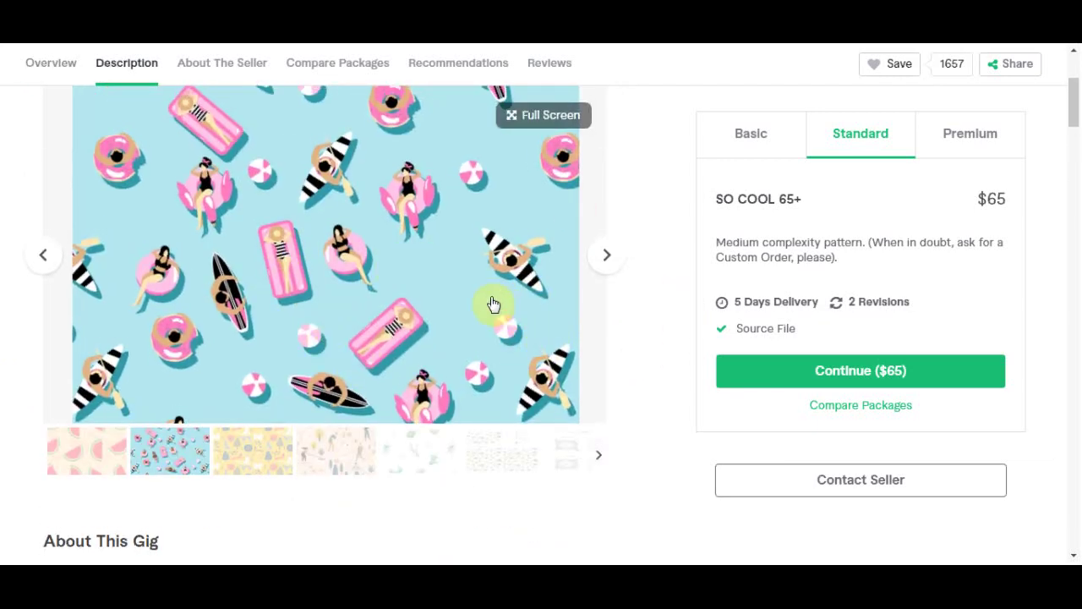
{"action": "scroll", "coordinate": [494, 305], "scroll_direction": "up", "scroll_amount": 1}
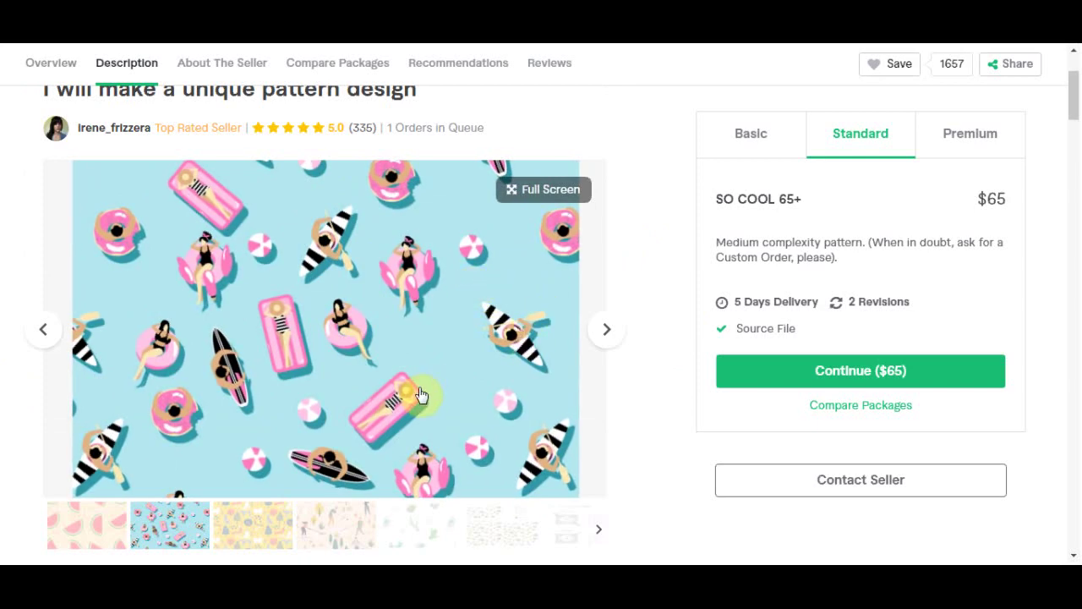
{"action": "scroll", "coordinate": [532, 210], "scroll_direction": "up", "scroll_amount": 1}
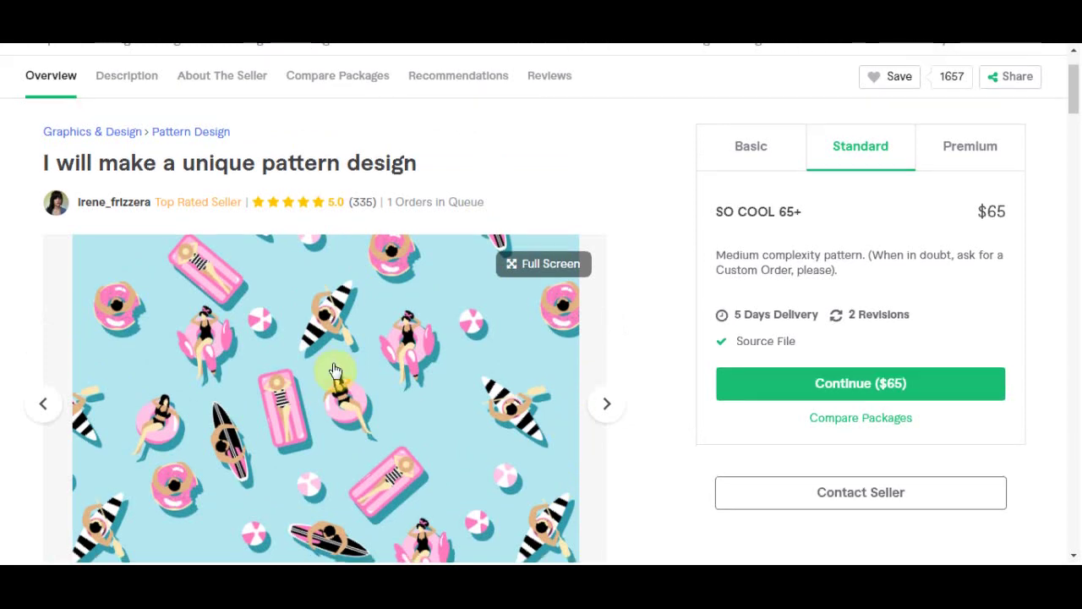
{"action": "scroll", "coordinate": [507, 446], "scroll_direction": "down", "scroll_amount": 4}
{"action": "scroll", "coordinate": [705, 369], "scroll_direction": "up", "scroll_amount": 3}
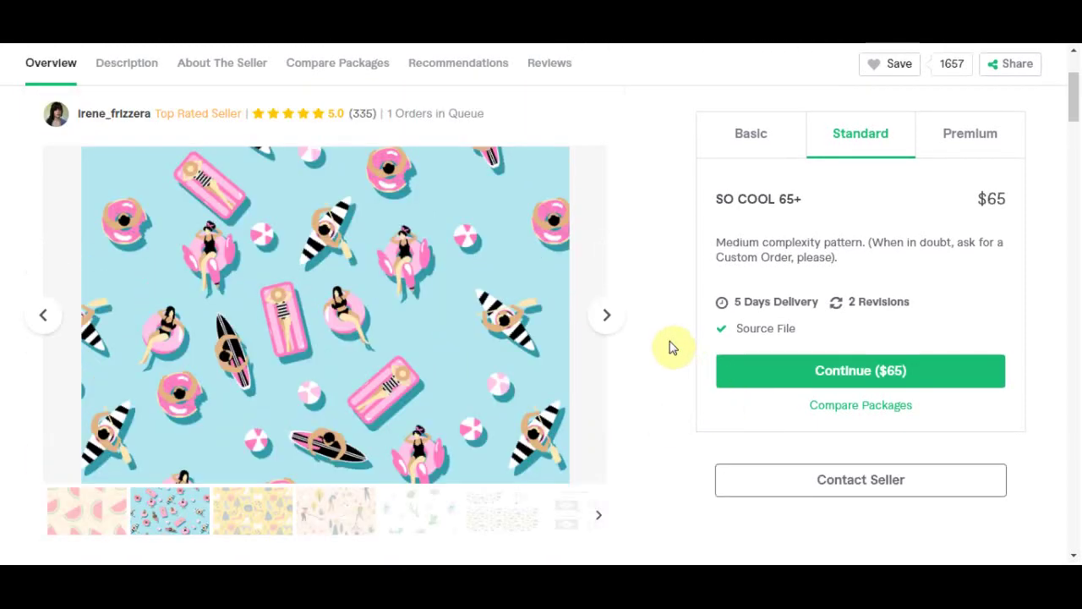
{"action": "scroll", "coordinate": [608, 363], "scroll_direction": "up", "scroll_amount": 1}
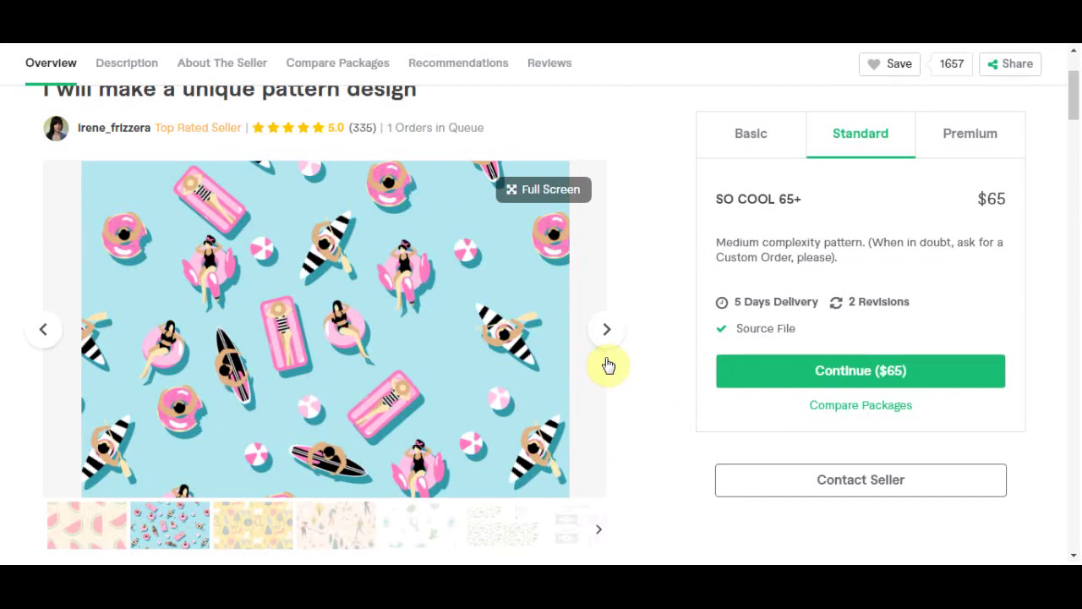
{"action": "scroll", "coordinate": [727, 208], "scroll_direction": "up", "scroll_amount": 2}
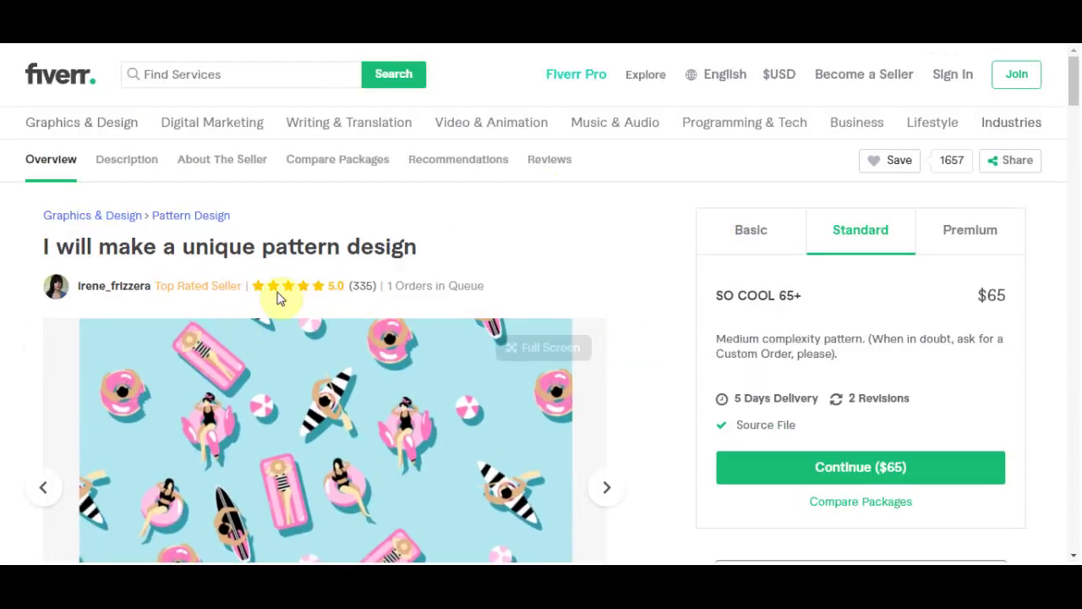
{"action": "mouse_move", "coordinate": [158, 291]}
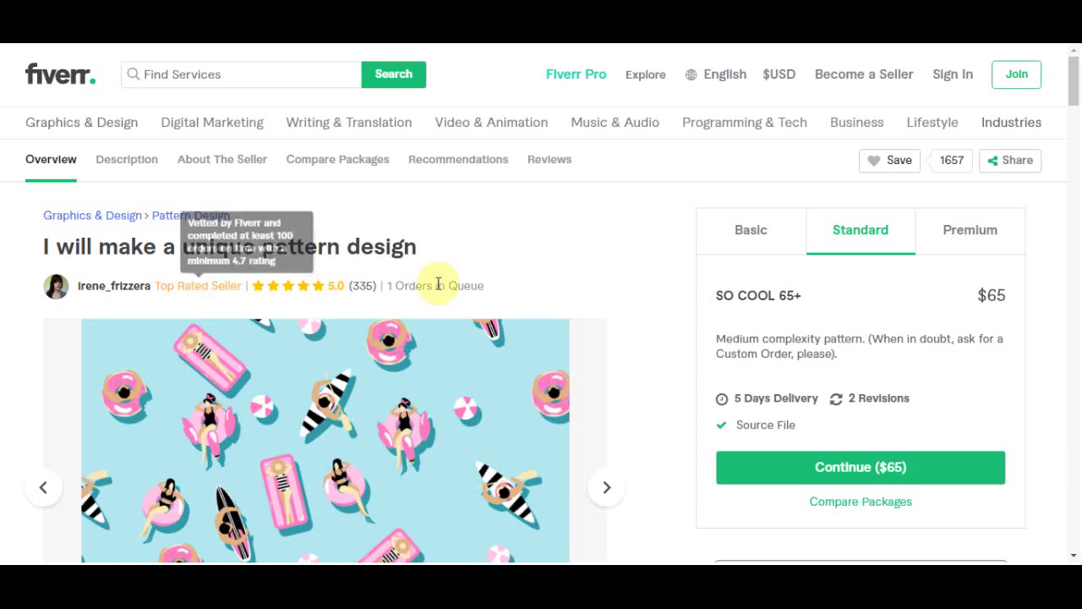
{"action": "scroll", "coordinate": [611, 313], "scroll_direction": "down", "scroll_amount": 2}
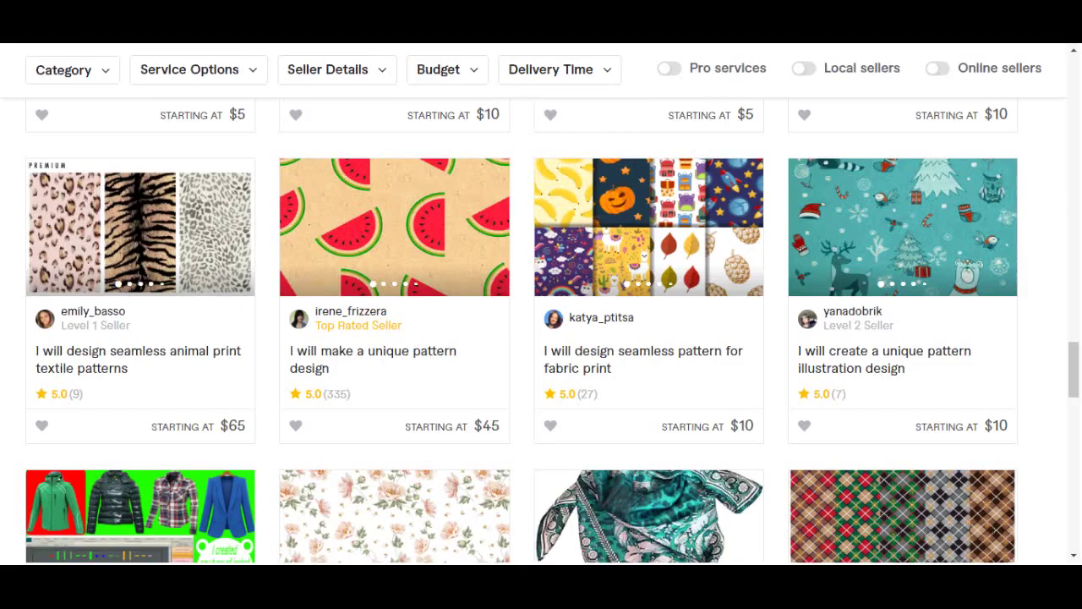
Return to the top of the "pattern design" results and open the Become a Seller page
{"action": "scroll", "coordinate": [606, 329], "scroll_direction": "up", "scroll_amount": 5}
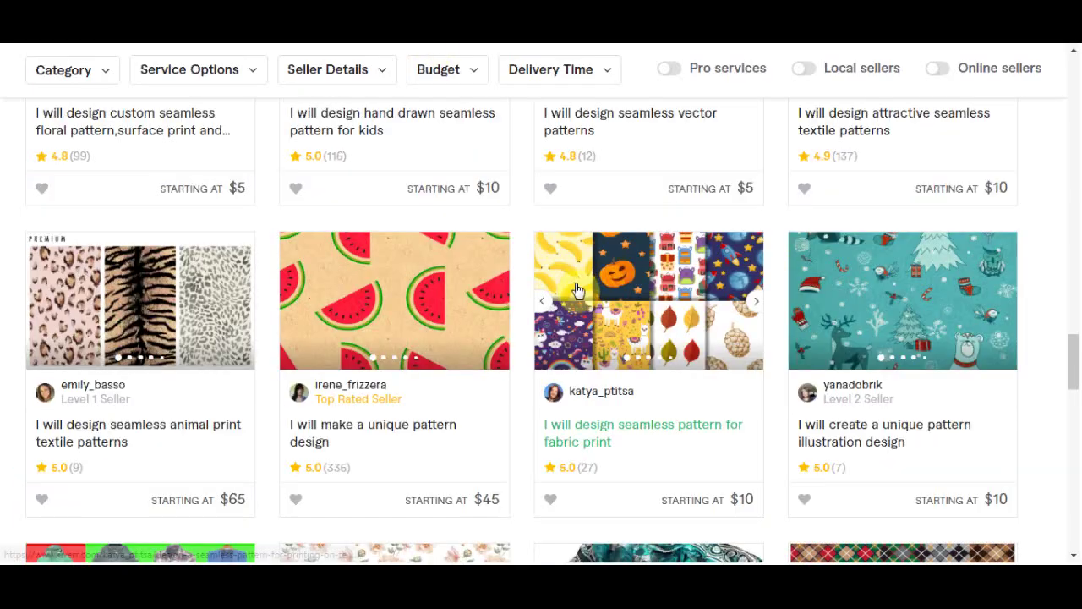
{"action": "scroll", "coordinate": [606, 330], "scroll_direction": "up", "scroll_amount": 10}
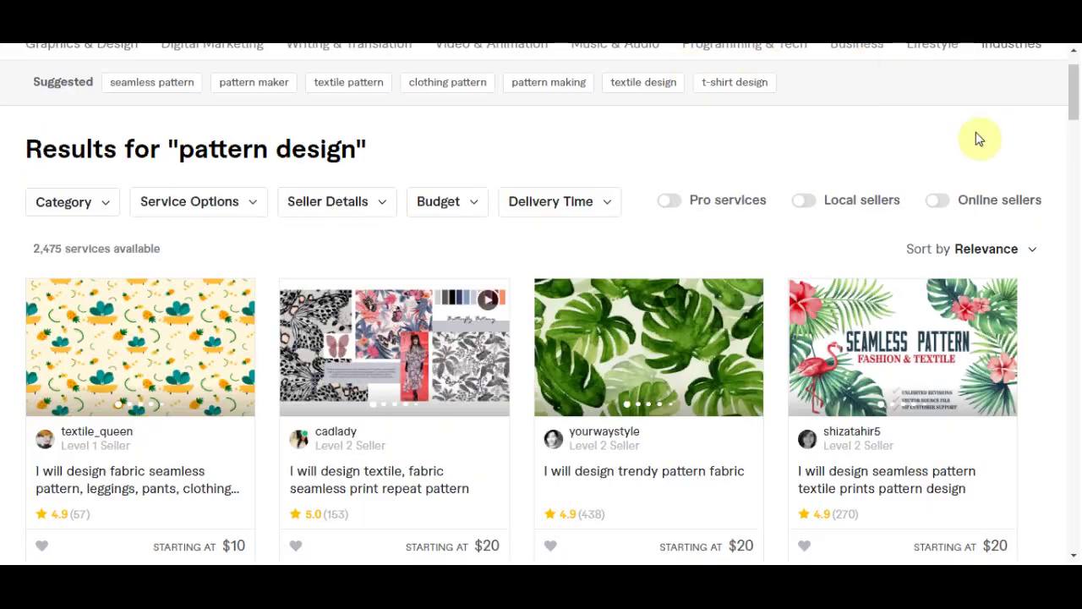
{"action": "scroll", "coordinate": [976, 138], "scroll_direction": "up", "scroll_amount": 1}
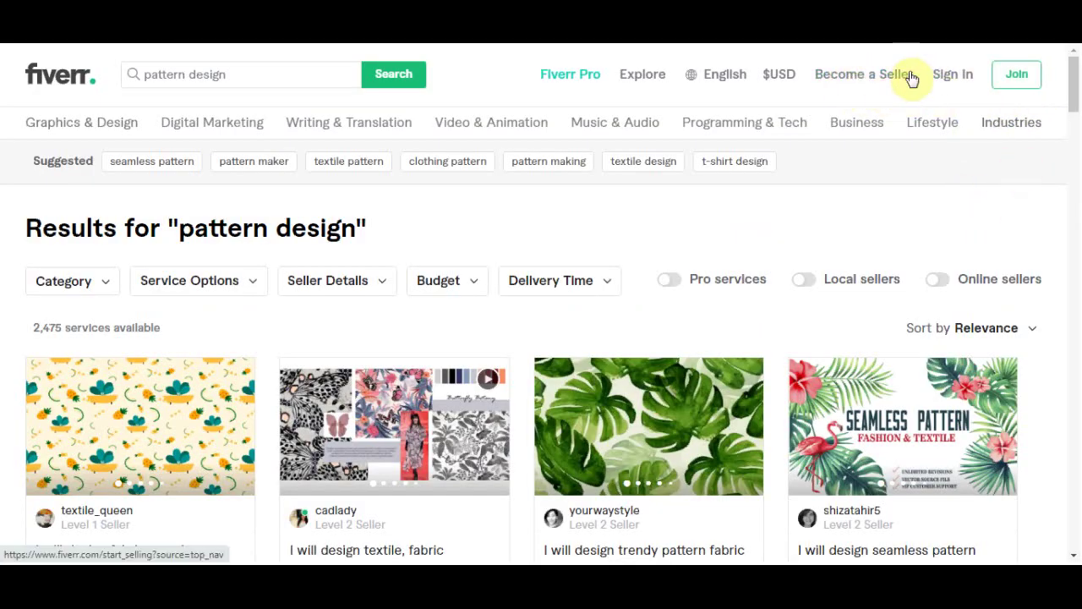
{"action": "left_click", "coordinate": [868, 76]}
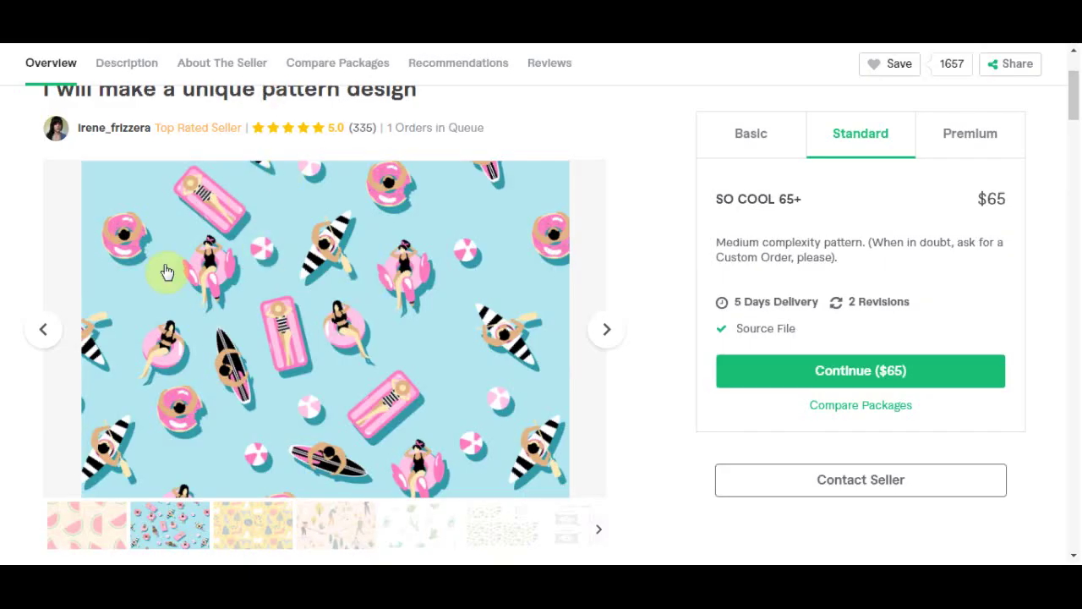
Review the unique pattern design gig's title, gallery images and description as a model for a seller listing
{"action": "scroll", "coordinate": [12, 174], "scroll_direction": "up", "scroll_amount": 1}
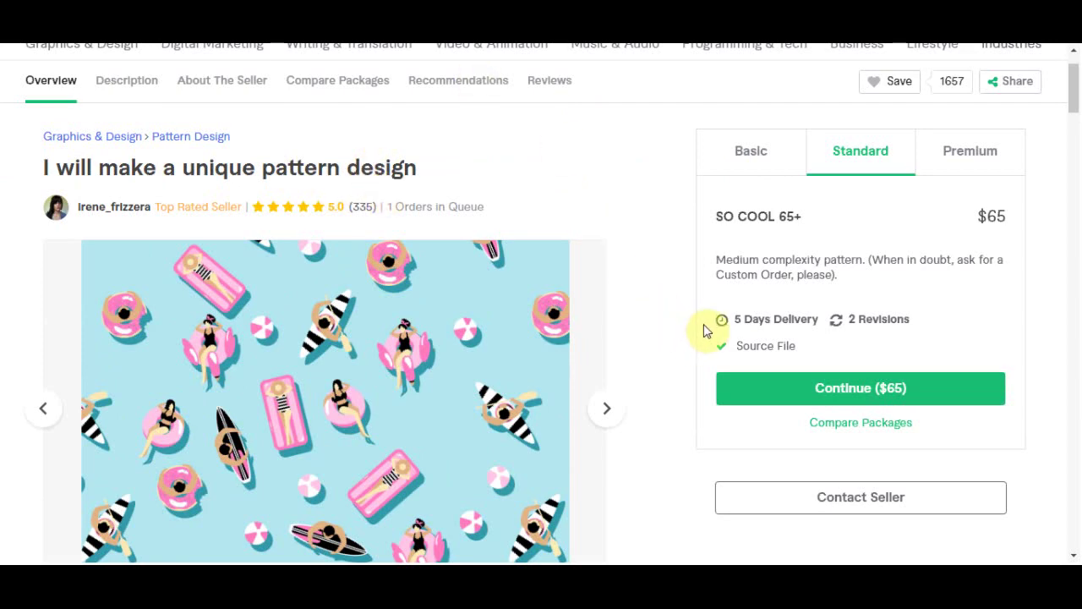
{"action": "scroll", "coordinate": [668, 322], "scroll_direction": "down", "scroll_amount": 5}
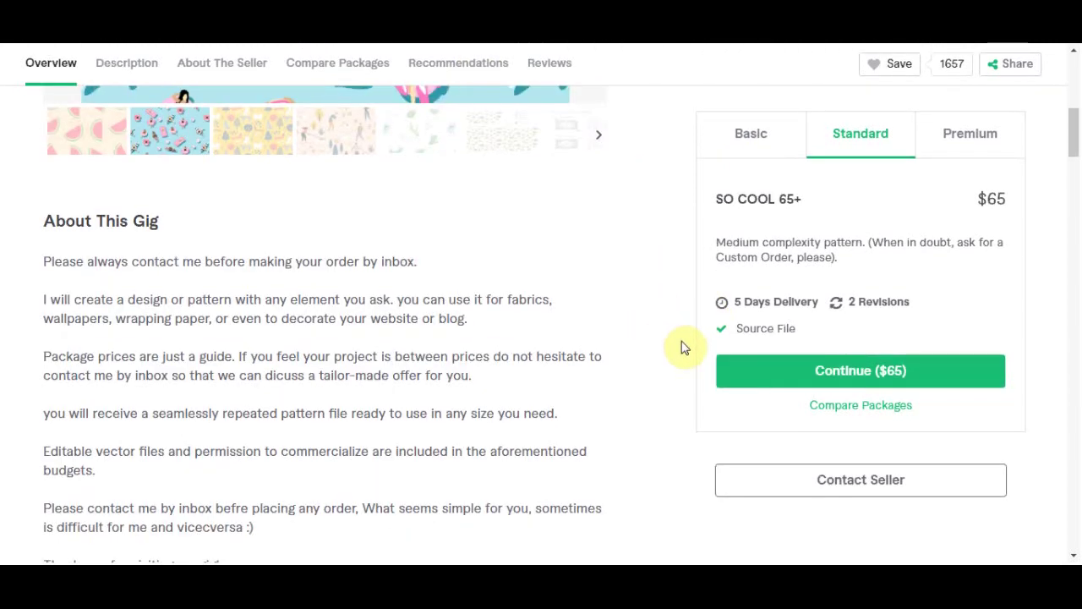
{"action": "scroll", "coordinate": [683, 345], "scroll_direction": "up", "scroll_amount": 4}
{"action": "scroll", "coordinate": [683, 345], "scroll_direction": "down", "scroll_amount": 1}
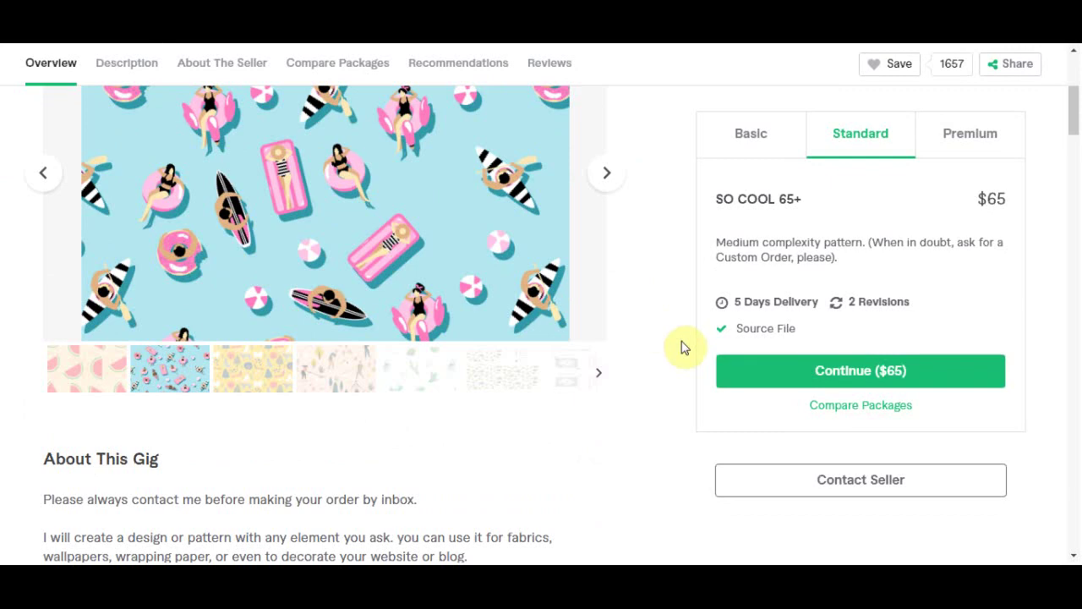
{"action": "scroll", "coordinate": [683, 345], "scroll_direction": "up", "scroll_amount": 4}
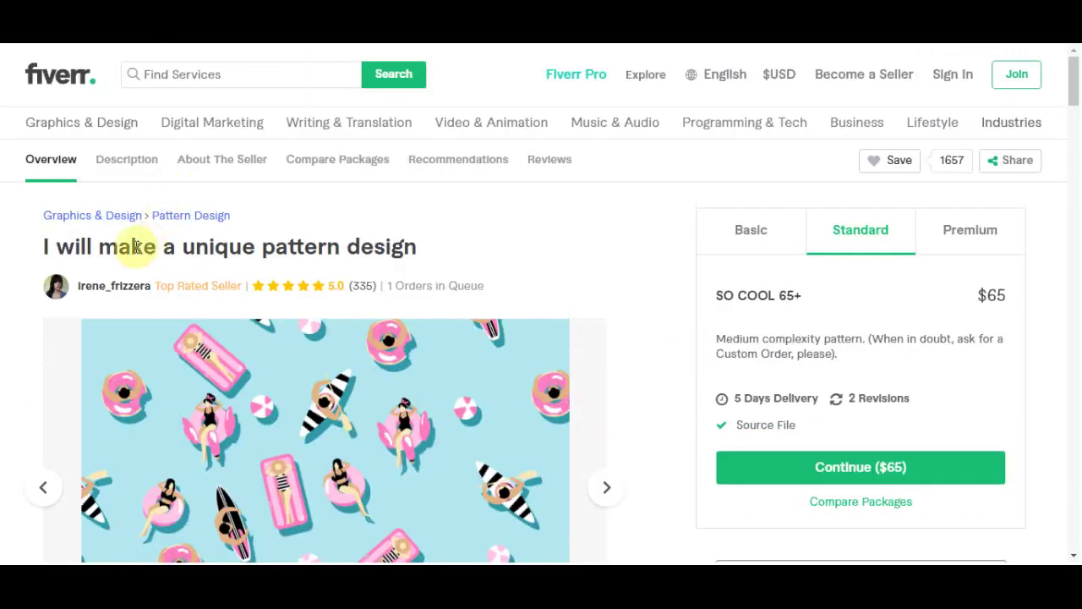
{"action": "scroll", "coordinate": [237, 279], "scroll_direction": "down", "scroll_amount": 1}
{"action": "scroll", "coordinate": [25, 415], "scroll_direction": "down", "scroll_amount": 2}
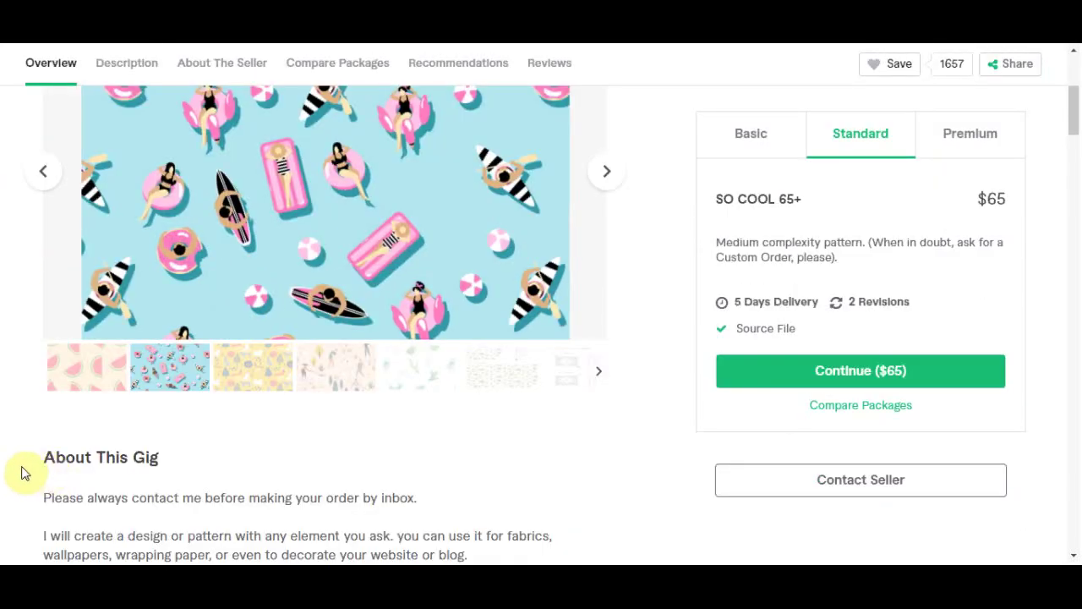
{"action": "left_click_drag", "start_coordinate": [22, 461], "coordinate": [548, 465]}
{"action": "scroll", "coordinate": [548, 465], "scroll_direction": "up", "scroll_amount": 2}
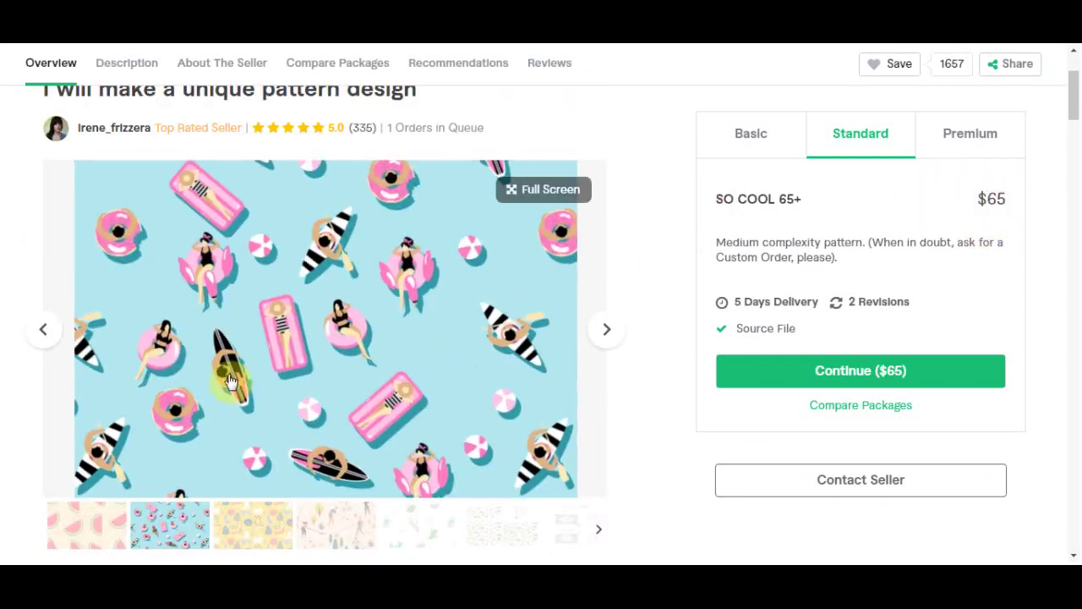
Browse the sample images in the unique pattern design gig's gallery
{"action": "left_click", "coordinate": [48, 336]}
{"action": "left_click", "coordinate": [48, 336]}
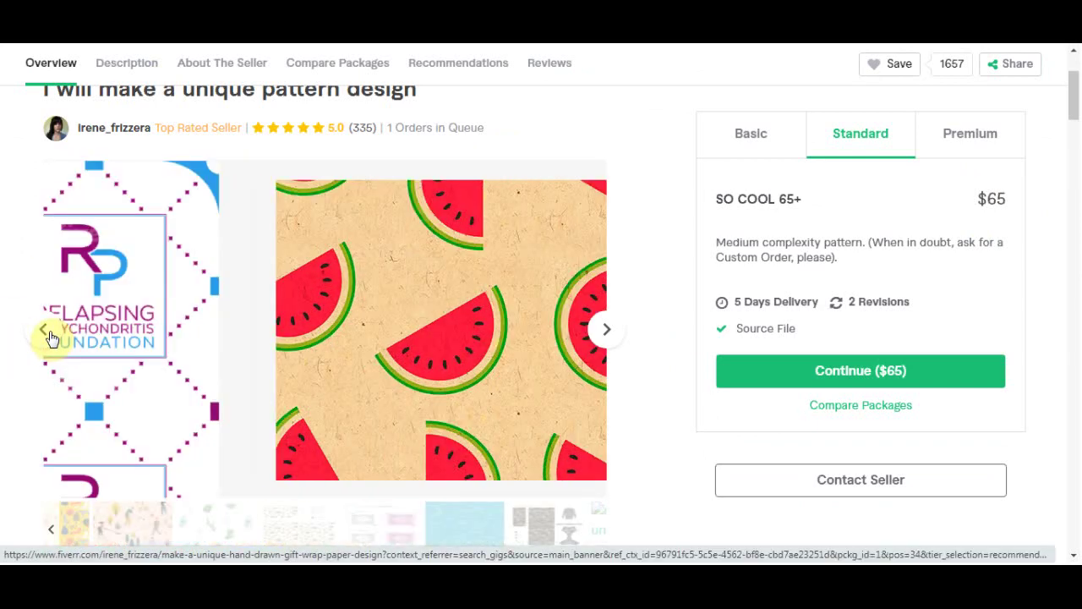
{"action": "left_click", "coordinate": [607, 332]}
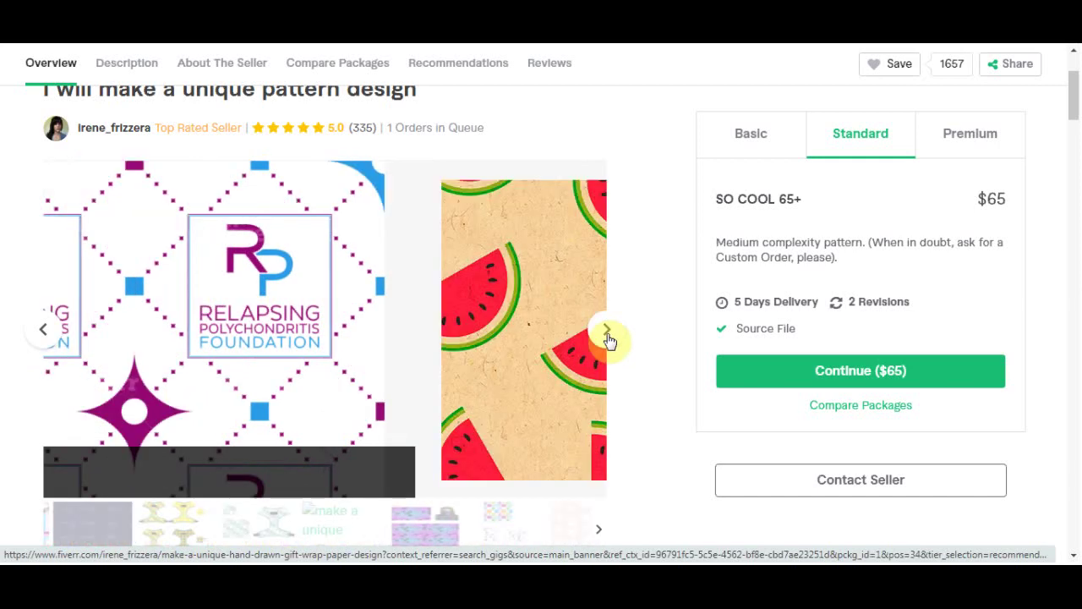
{"action": "left_click", "coordinate": [607, 331]}
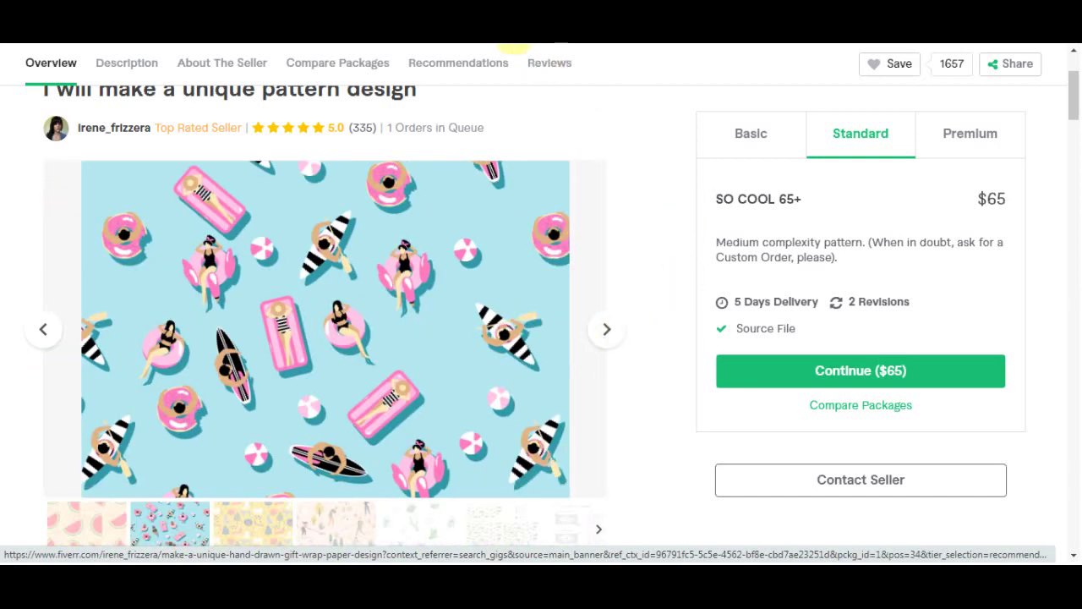
{"action": "left_click", "coordinate": [508, 34]}
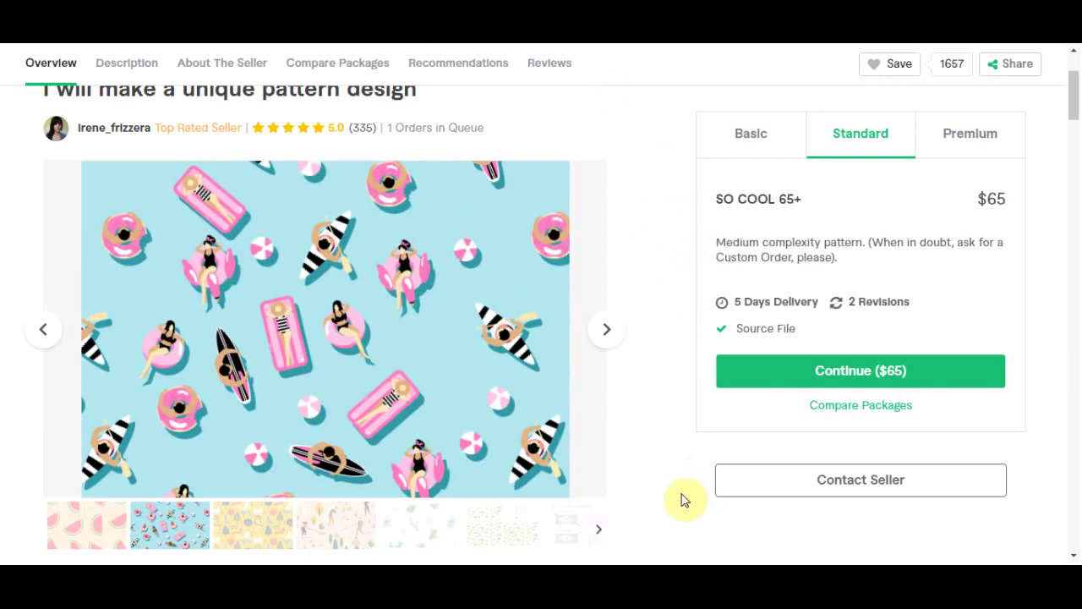
Open the Pattern Design category that the gig belongs to and check the number of available services
{"action": "left_click", "coordinate": [636, 38]}
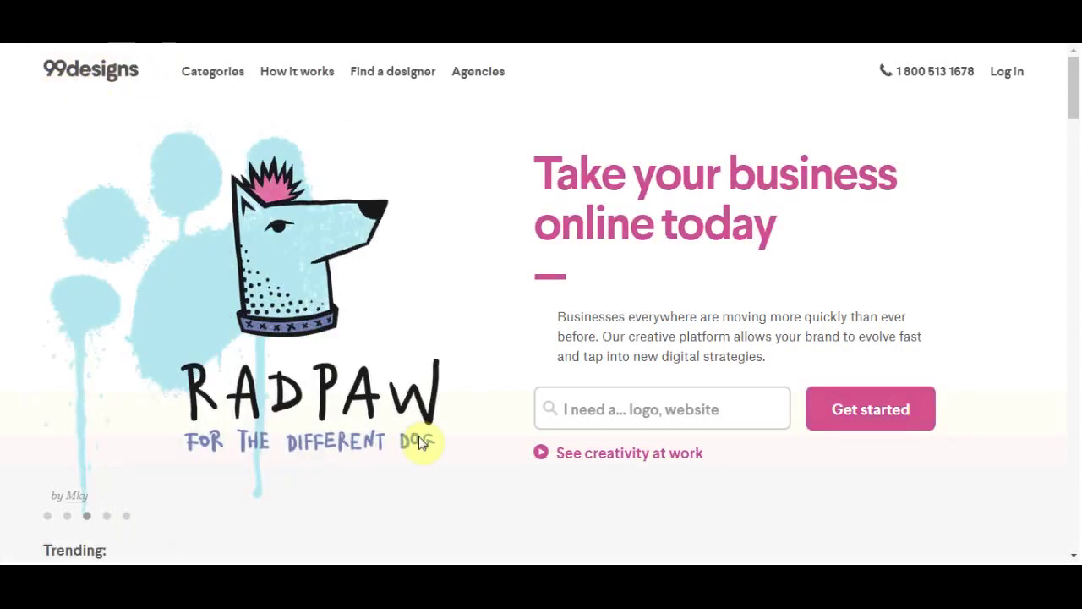
{"action": "key", "text": "ctrl+shift+Tab"}
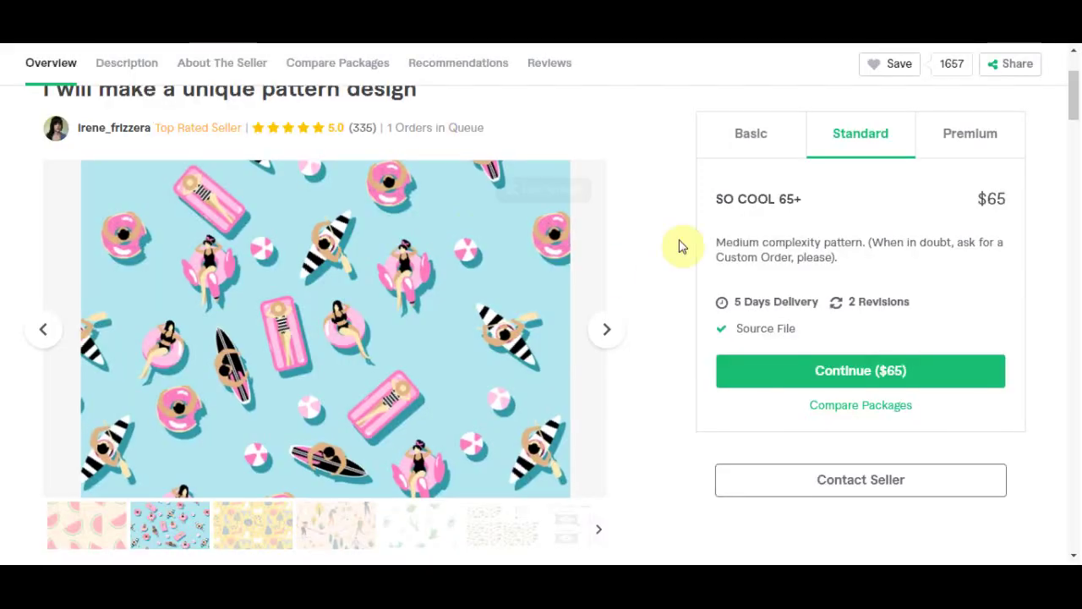
{"action": "scroll", "coordinate": [140, 159], "scroll_direction": "up", "scroll_amount": 2}
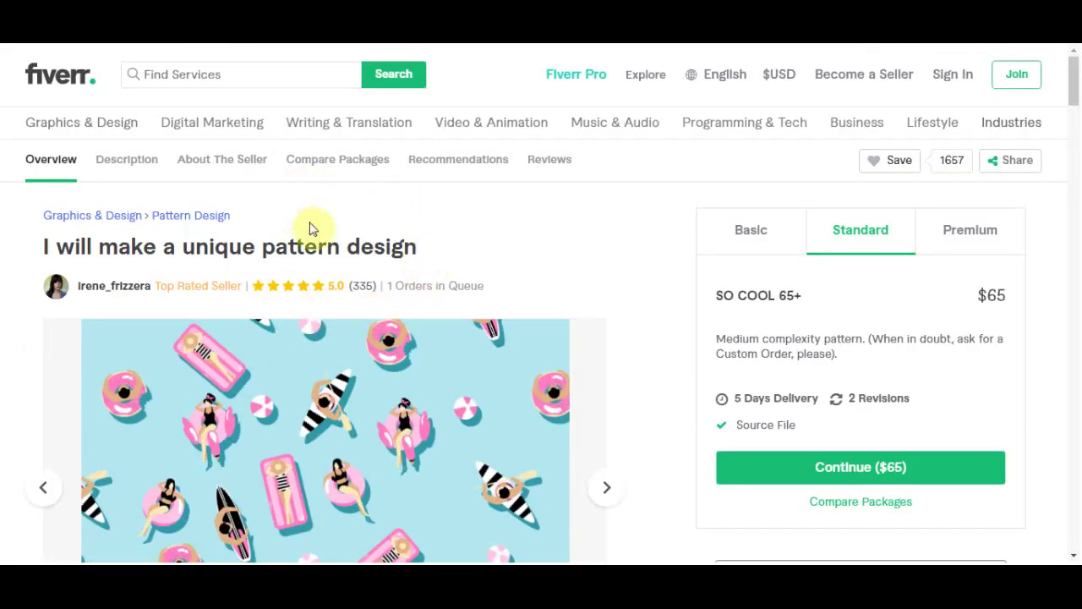
{"action": "left_click", "coordinate": [202, 218]}
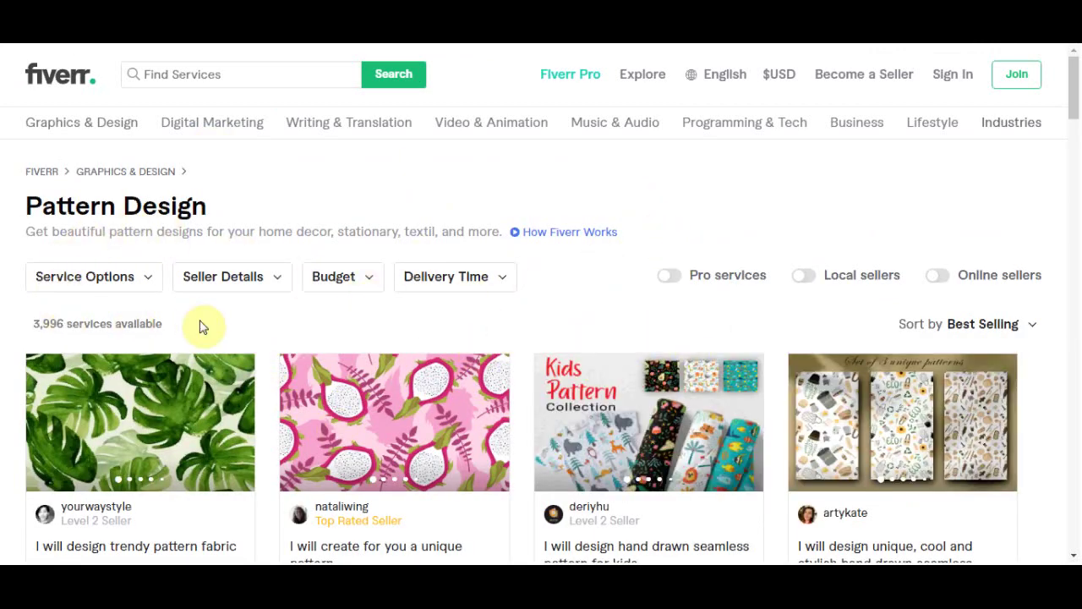
{"action": "left_click_drag", "start_coordinate": [202, 324], "coordinate": [34, 337]}
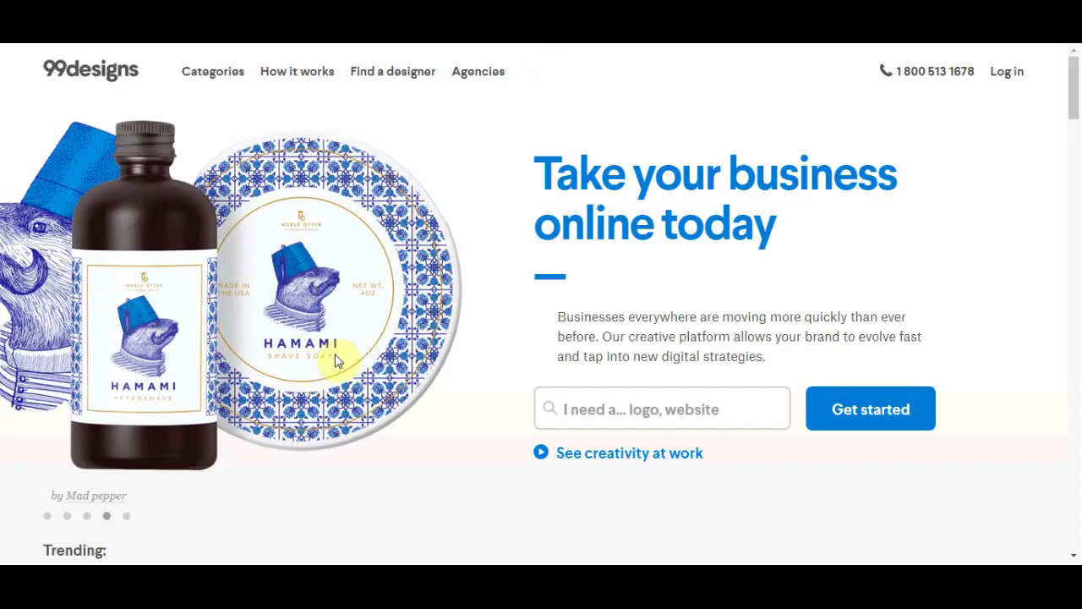
Switch to the 99designs site, search for "pattern" and open the Pattern design category
{"action": "scroll", "coordinate": [640, 270], "scroll_direction": "down", "scroll_amount": 3}
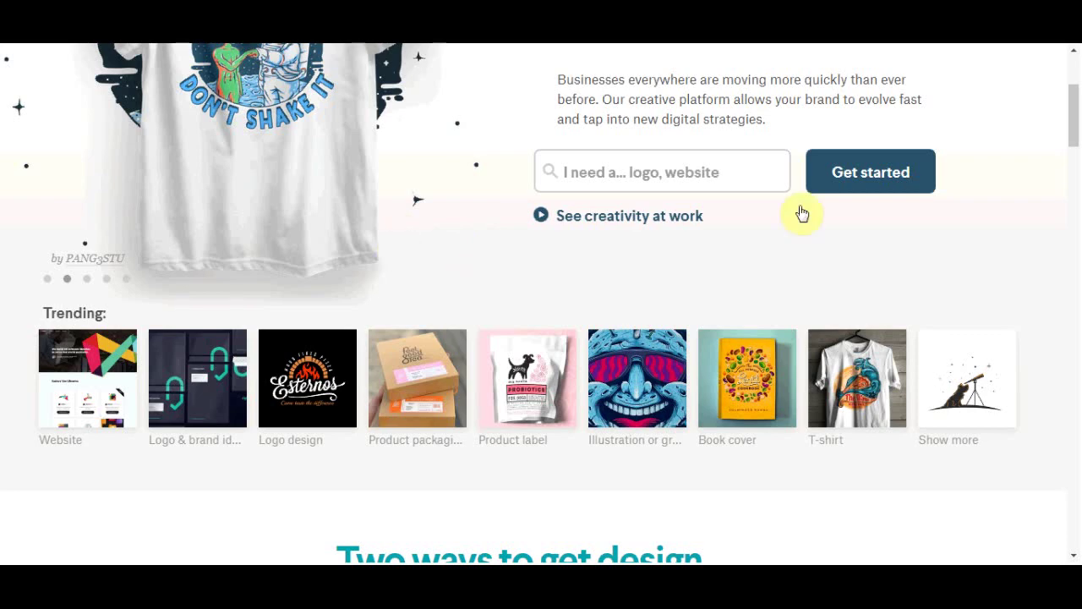
{"action": "scroll", "coordinate": [802, 214], "scroll_direction": "down", "scroll_amount": 1}
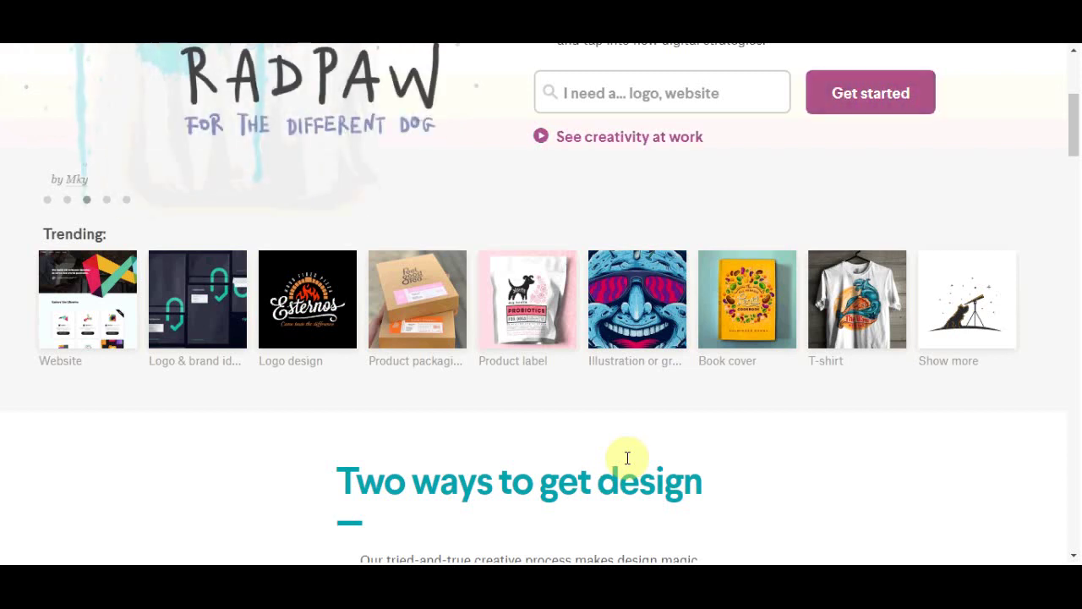
{"action": "left_click", "coordinate": [712, 81]}
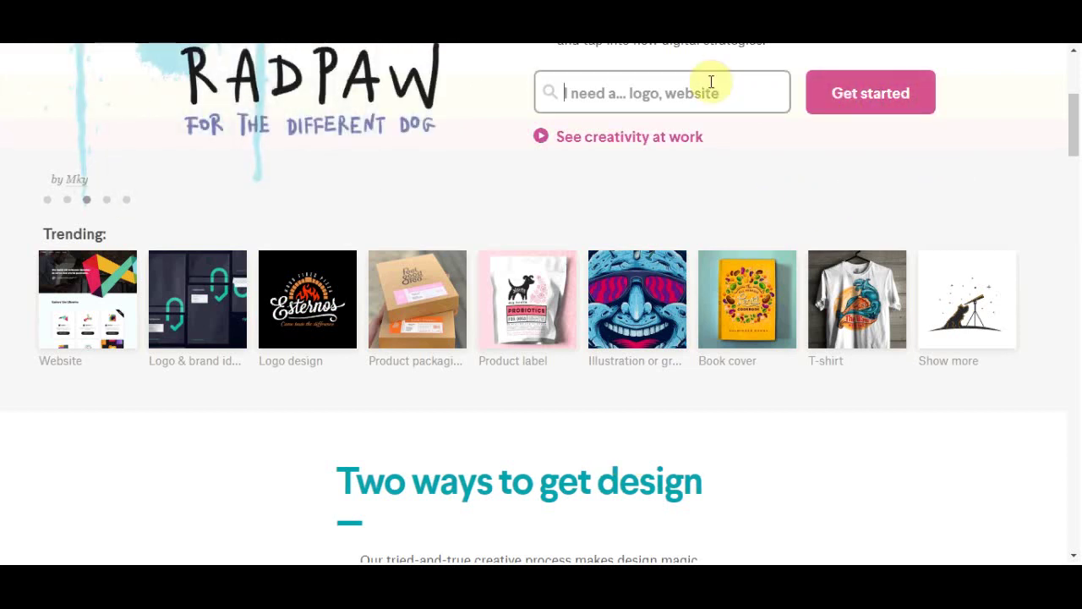
{"action": "type", "text": "pattern"}
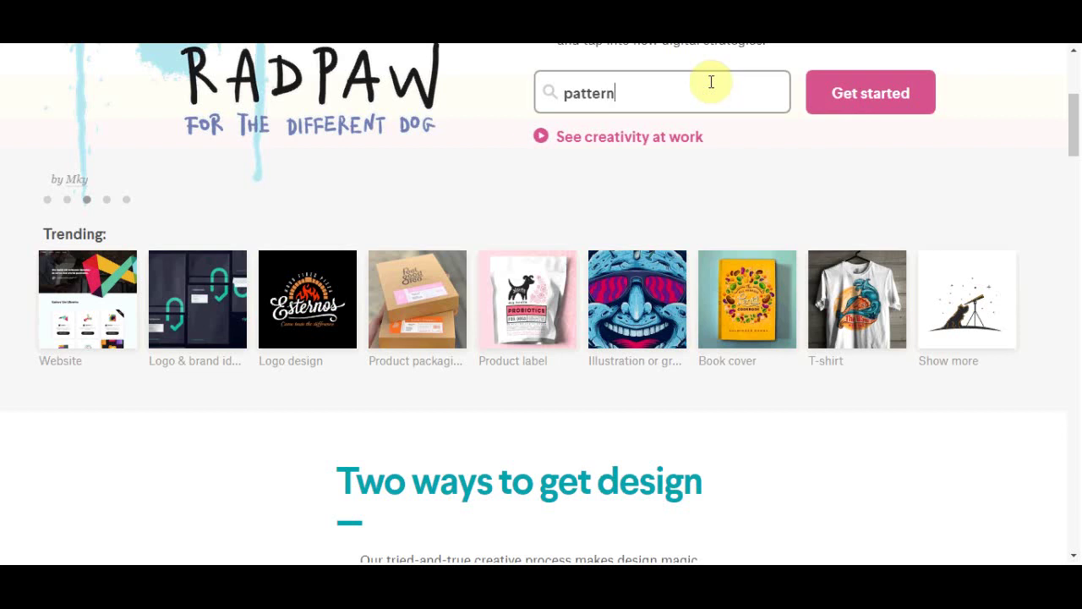
{"action": "type", "text": "s"}
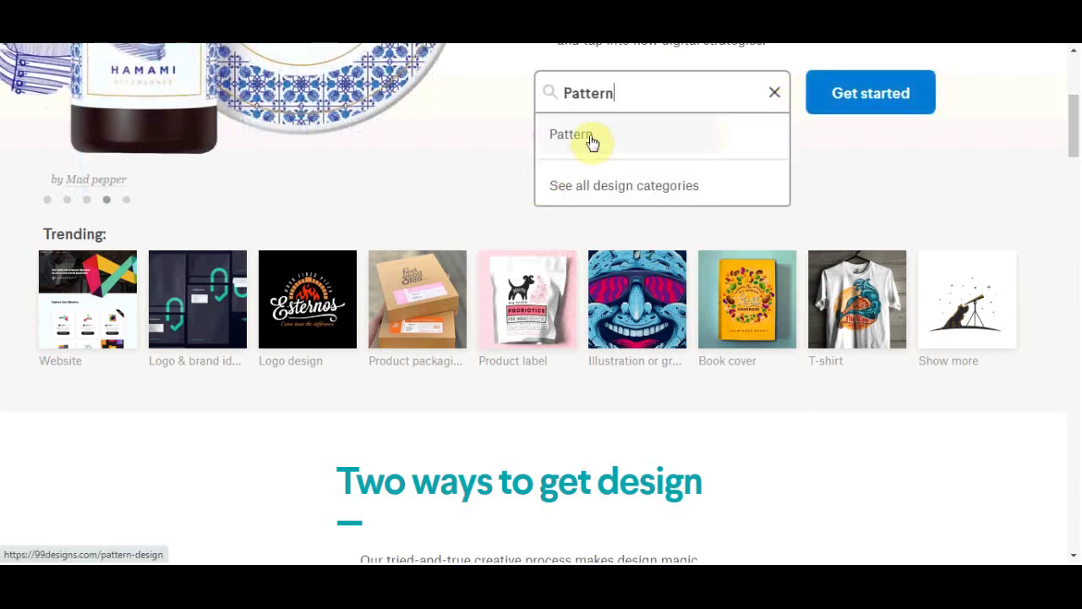
{"action": "left_click", "coordinate": [592, 139]}
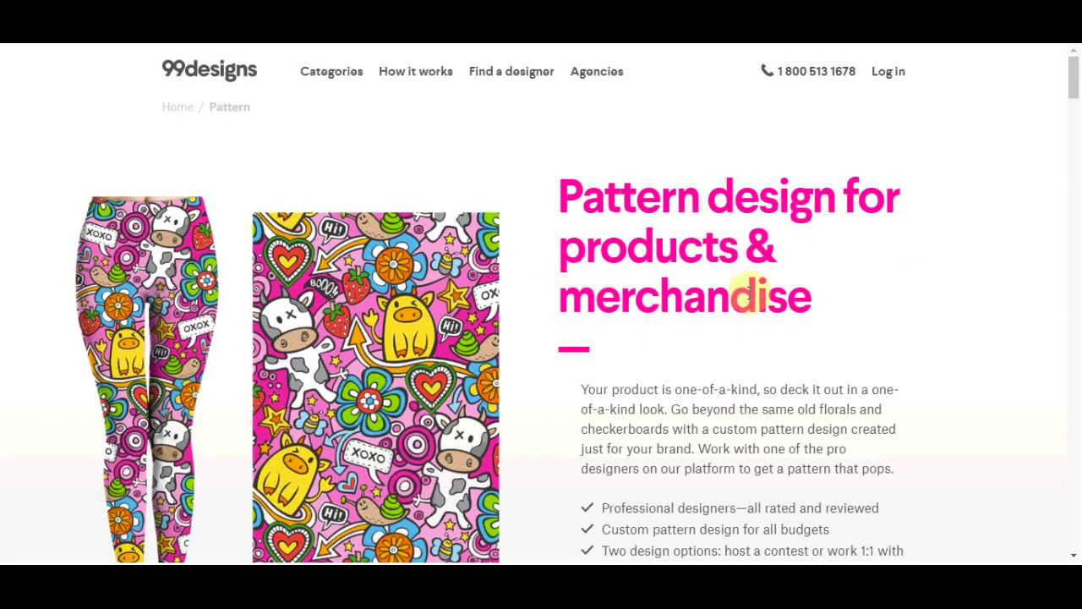
Read the introduction and listed benefits of 99designs' pattern design service
{"action": "scroll", "coordinate": [630, 317], "scroll_direction": "down", "scroll_amount": 2}
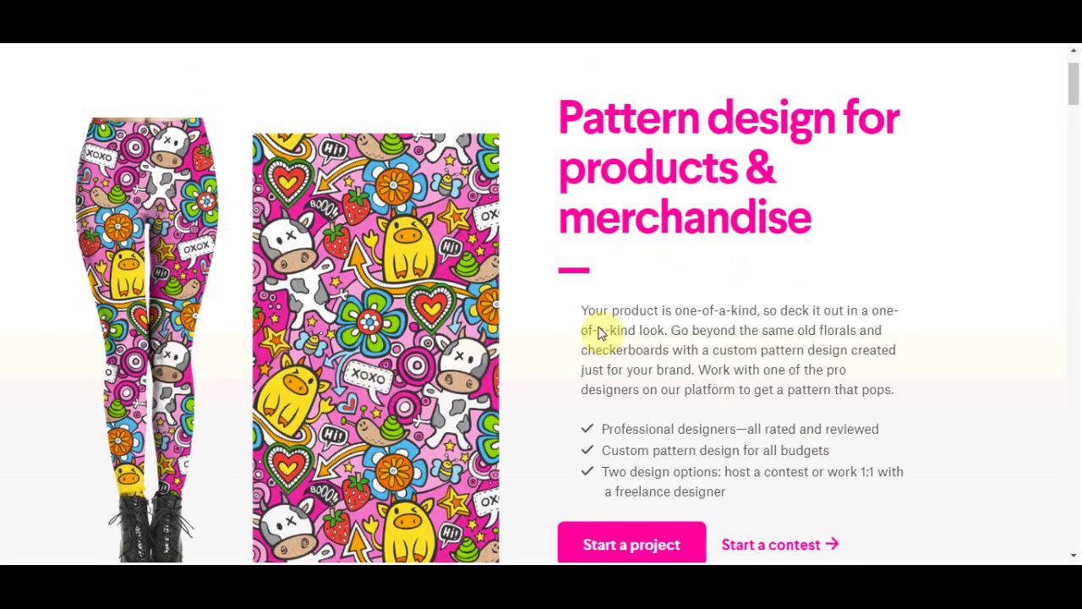
{"action": "scroll", "coordinate": [621, 298], "scroll_direction": "down", "scroll_amount": 1}
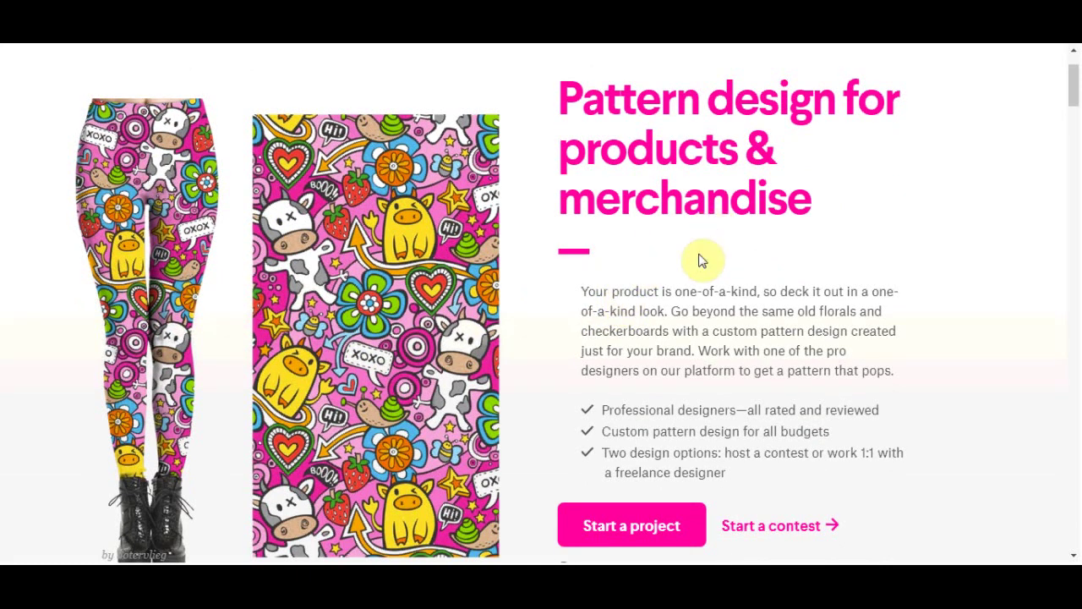
{"action": "scroll", "coordinate": [405, 367], "scroll_direction": "up", "scroll_amount": 1}
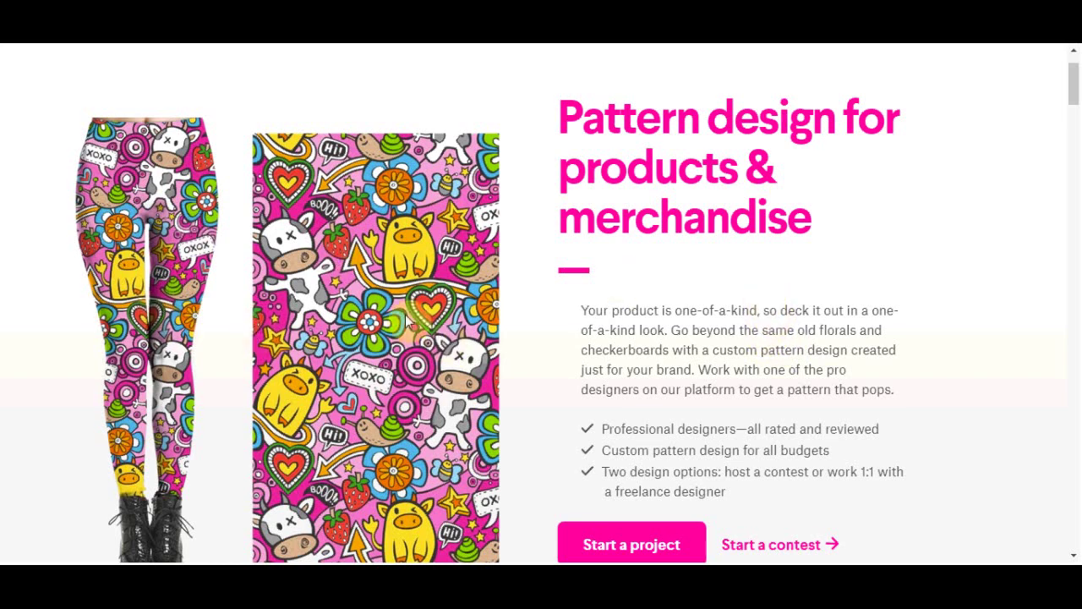
Examine the featured pattern designers' ratings and project figures, and view the second portfolio sample of the middle designer
{"action": "scroll", "coordinate": [486, 179], "scroll_direction": "down", "scroll_amount": 10}
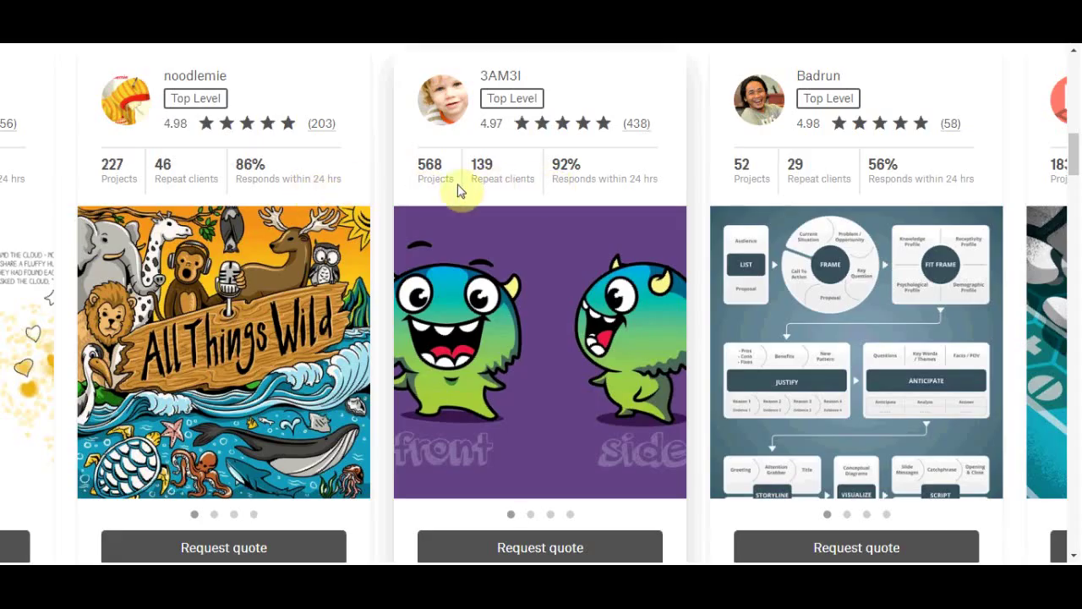
{"action": "scroll", "coordinate": [459, 189], "scroll_direction": "down", "scroll_amount": 5}
{"action": "scroll", "coordinate": [556, 362], "scroll_direction": "up", "scroll_amount": 3}
{"action": "left_click", "coordinate": [531, 356]}
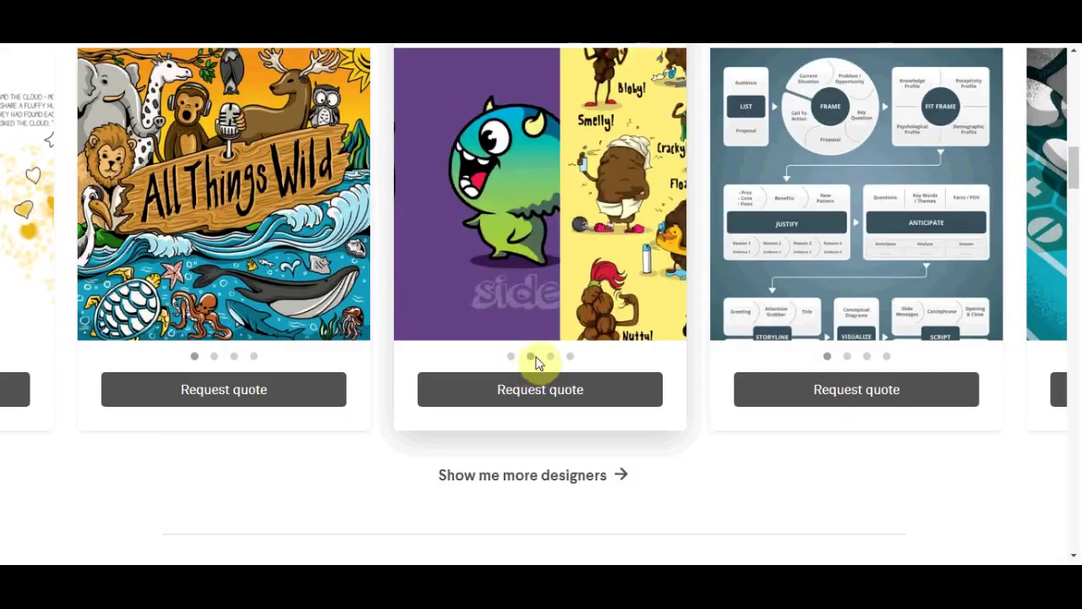
{"action": "scroll", "coordinate": [516, 279], "scroll_direction": "up", "scroll_amount": 1}
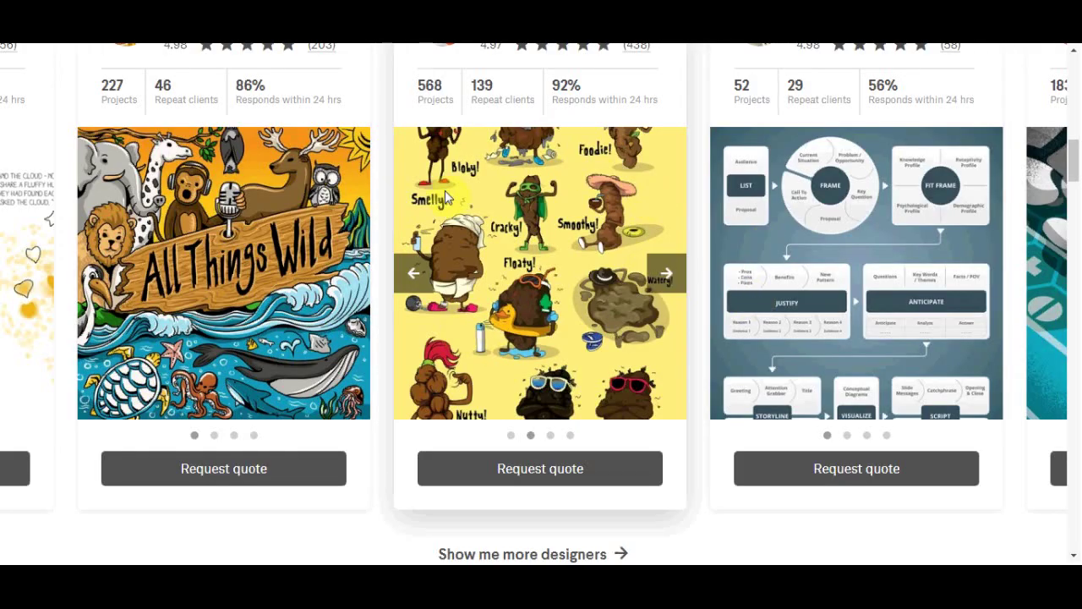
{"action": "scroll", "coordinate": [577, 274], "scroll_direction": "up", "scroll_amount": 1}
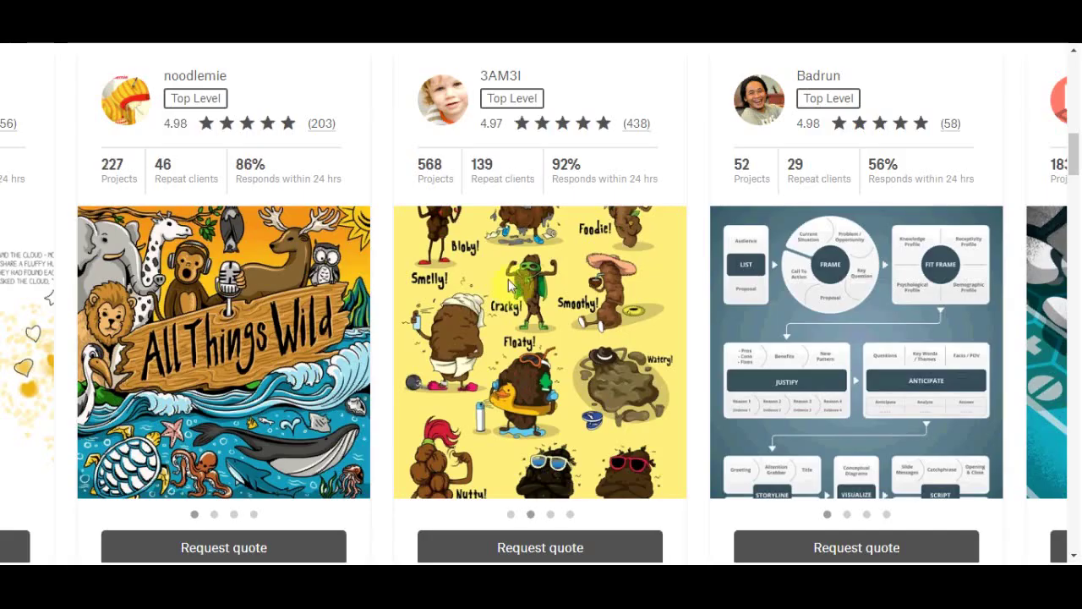
Compare the contest package prices by highlighting those of the Bronze and Platinum packages
{"action": "mouse_move", "coordinate": [589, 280]}
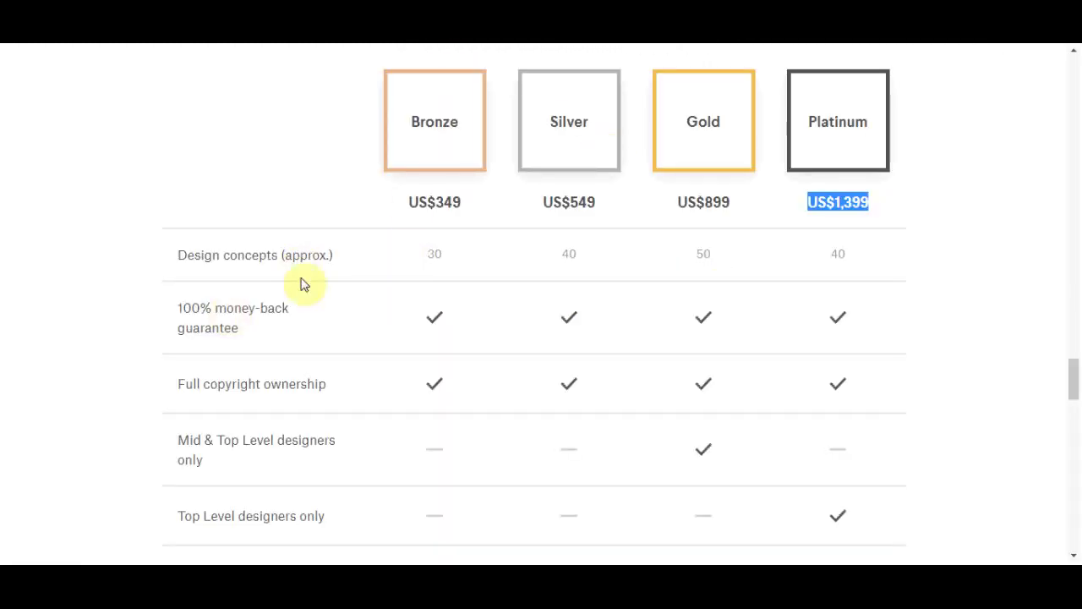
{"action": "left_click", "coordinate": [398, 206]}
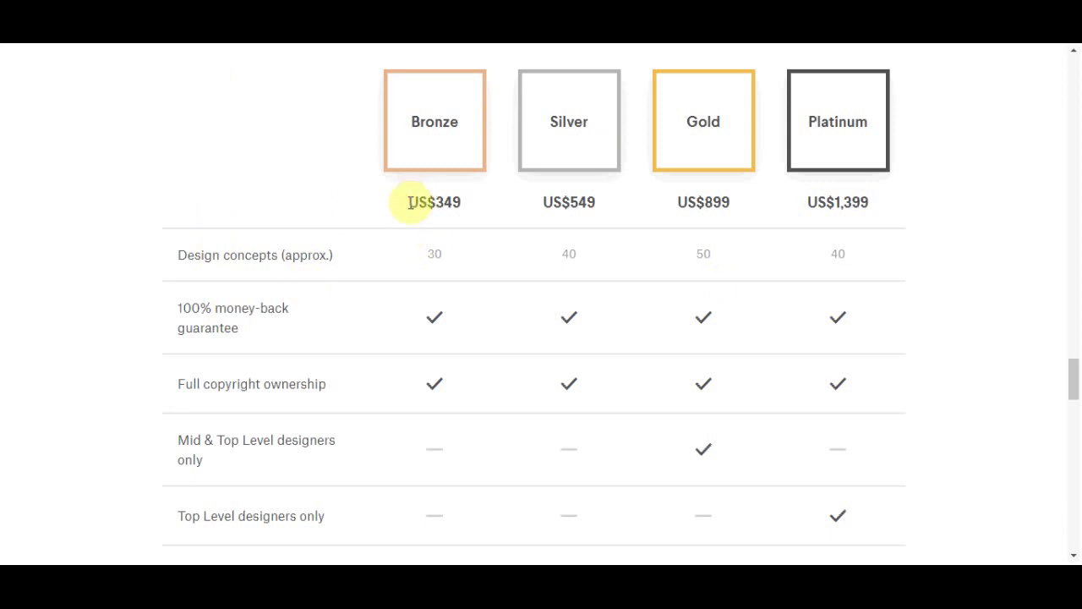
{"action": "left_click_drag", "start_coordinate": [409, 203], "coordinate": [463, 206]}
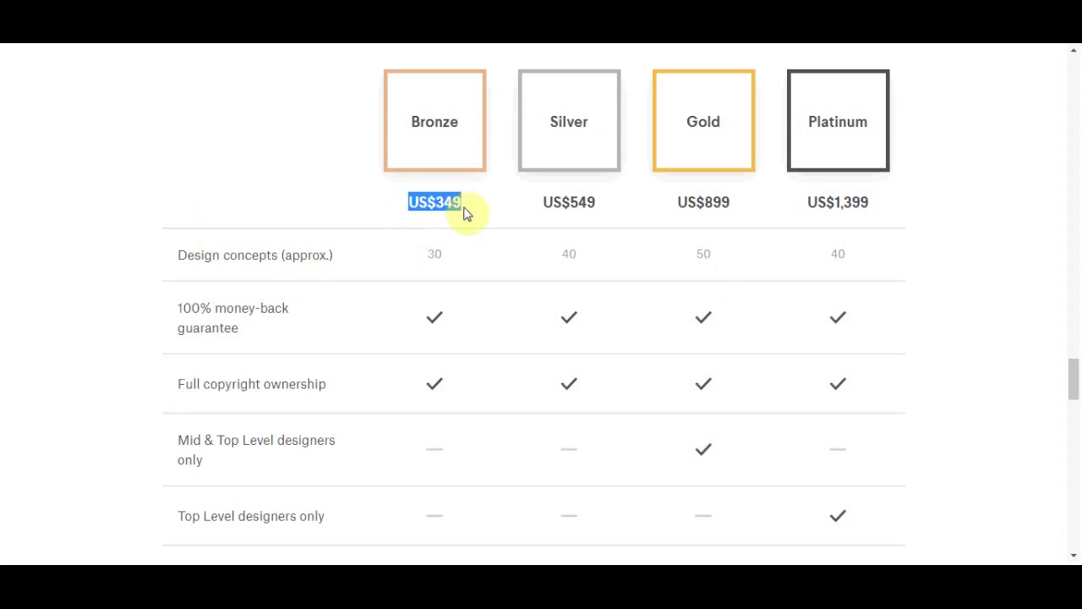
{"action": "left_click_drag", "start_coordinate": [801, 208], "coordinate": [894, 236]}
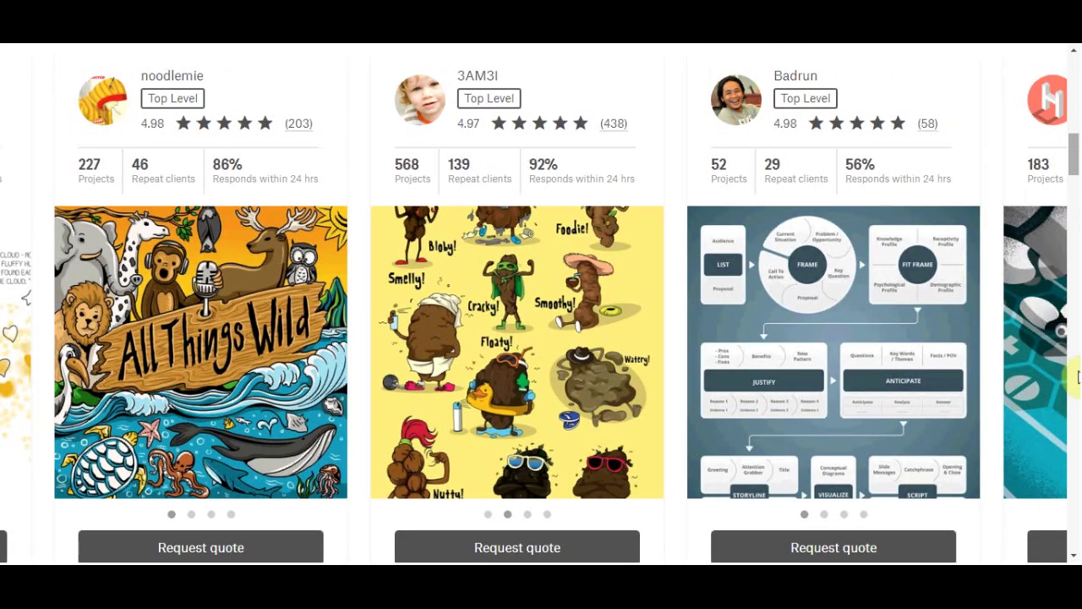
Open the Become a designer page from the site footer and proceed to the sign-up form
{"action": "left_click", "coordinate": [1070, 524]}
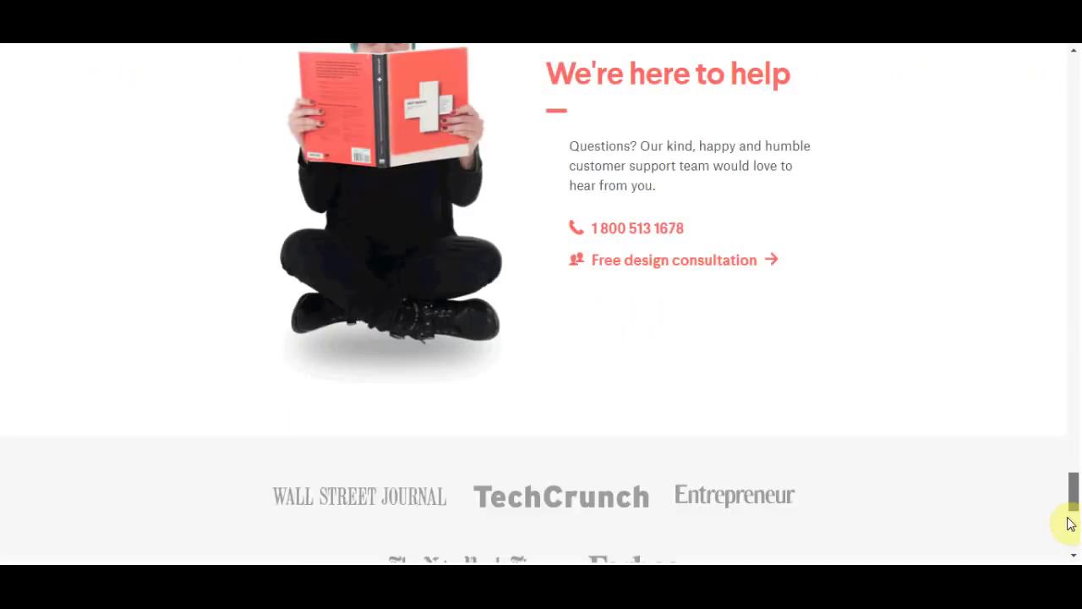
{"action": "left_click_drag", "start_coordinate": [1070, 524], "coordinate": [1072, 556]}
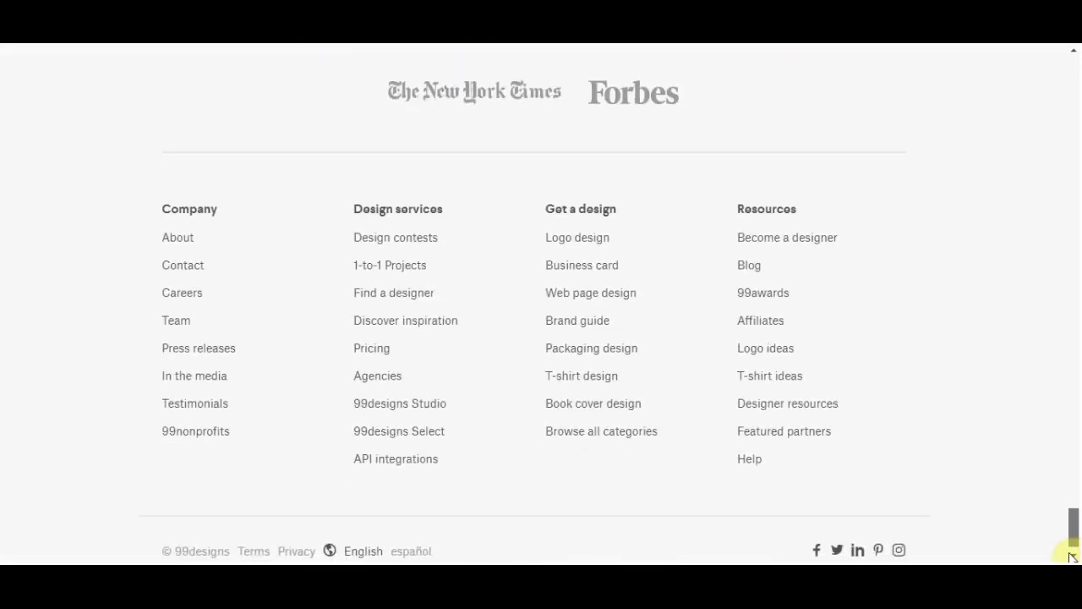
{"action": "left_click", "coordinate": [825, 243]}
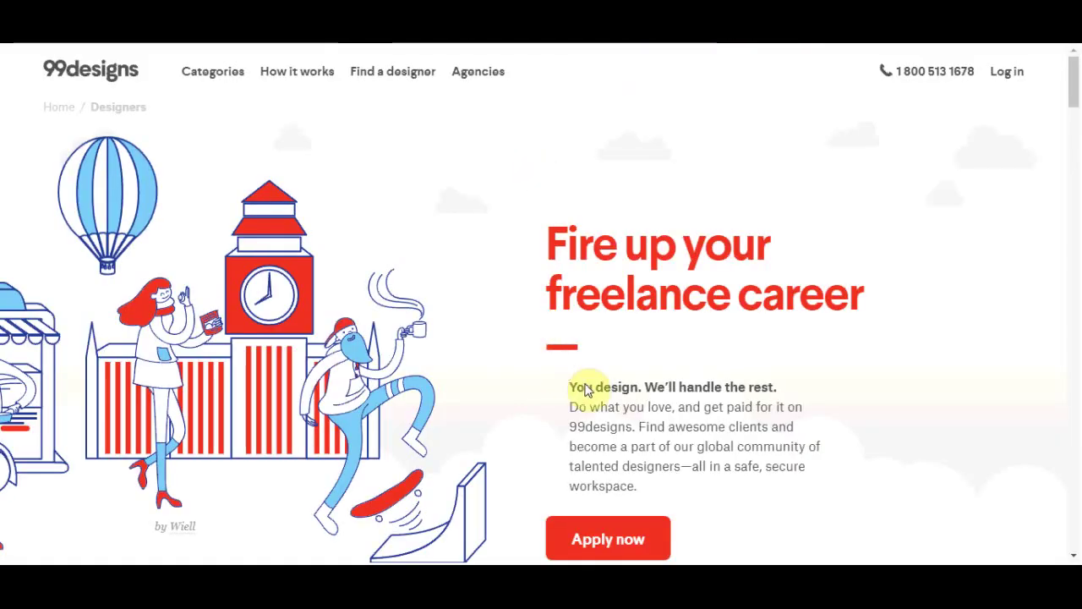
{"action": "scroll", "coordinate": [655, 220], "scroll_direction": "down", "scroll_amount": 1}
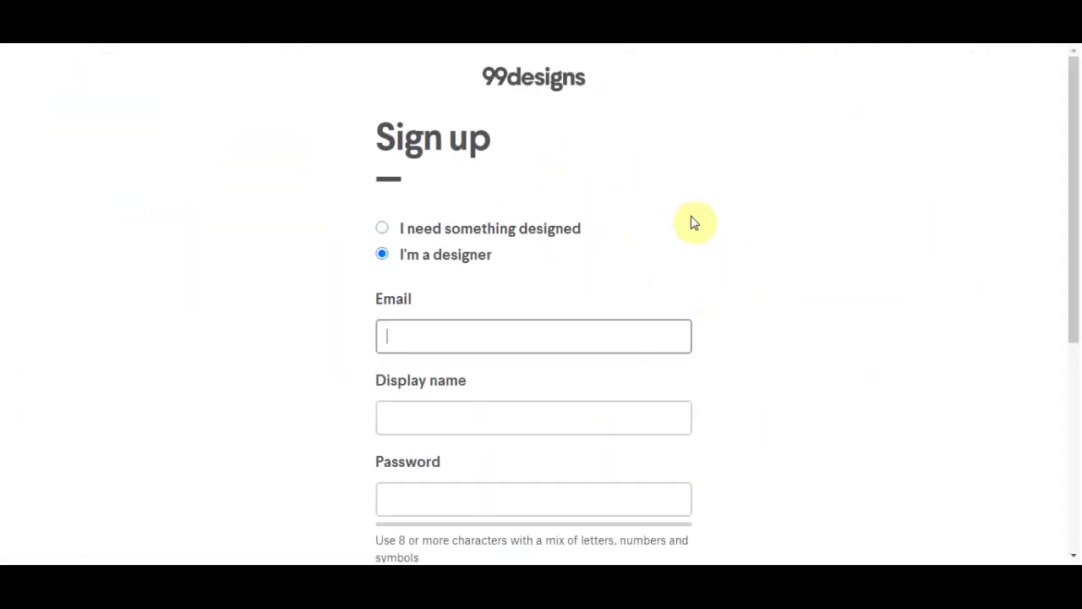
Highlight the "I'm a designer" account option and review the remaining fields of the sign-up form
{"action": "left_click", "coordinate": [461, 258]}
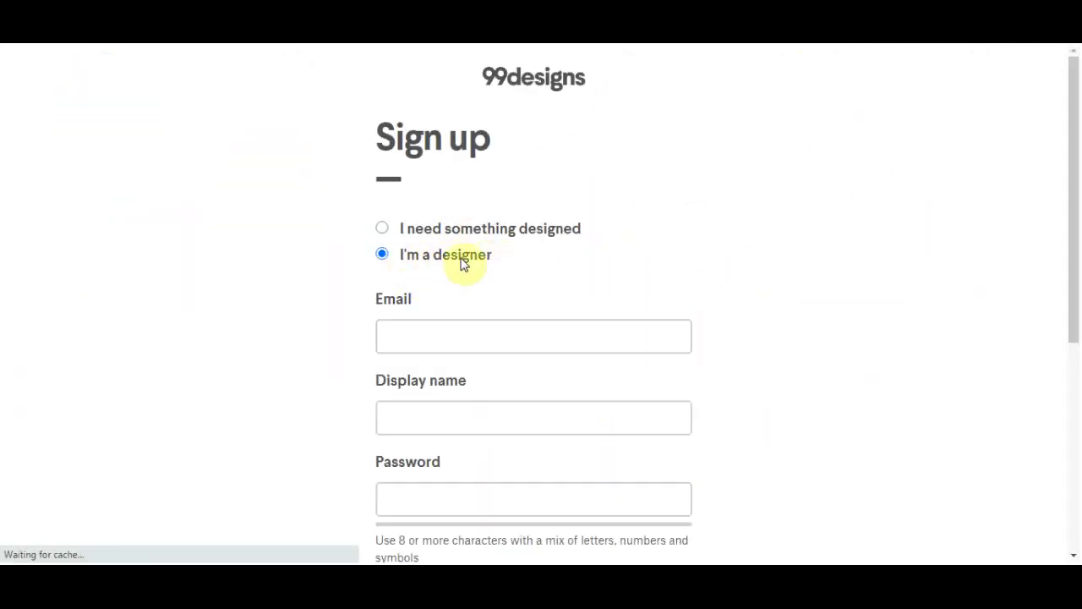
{"action": "left_click_drag", "start_coordinate": [492, 257], "coordinate": [410, 262]}
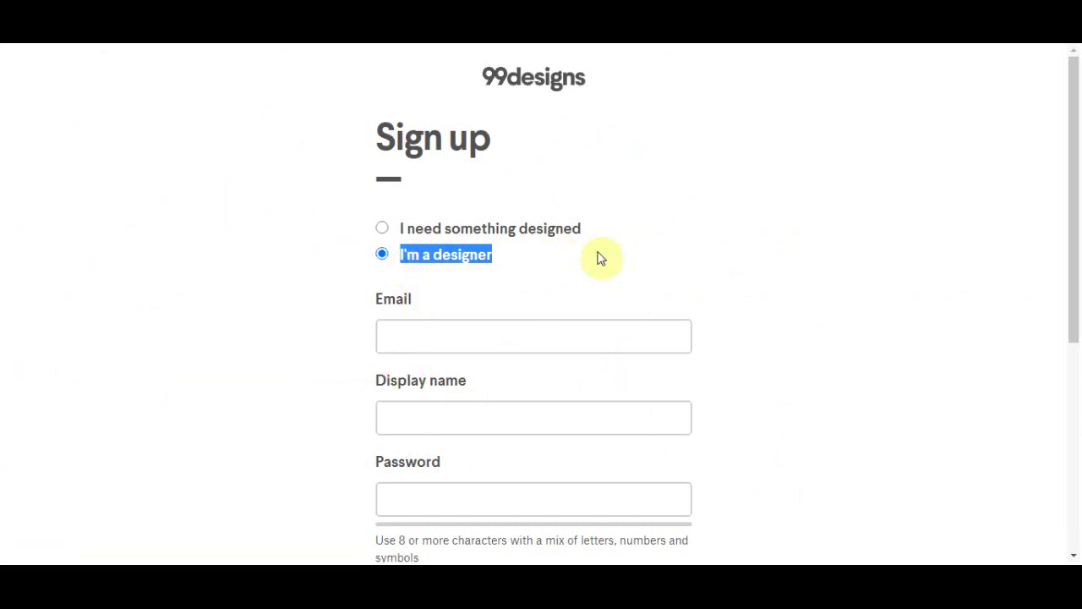
{"action": "scroll", "coordinate": [507, 385], "scroll_direction": "down", "scroll_amount": 2}
{"action": "scroll", "coordinate": [517, 376], "scroll_direction": "down", "scroll_amount": 2}
{"action": "scroll", "coordinate": [490, 321], "scroll_direction": "up", "scroll_amount": 4}
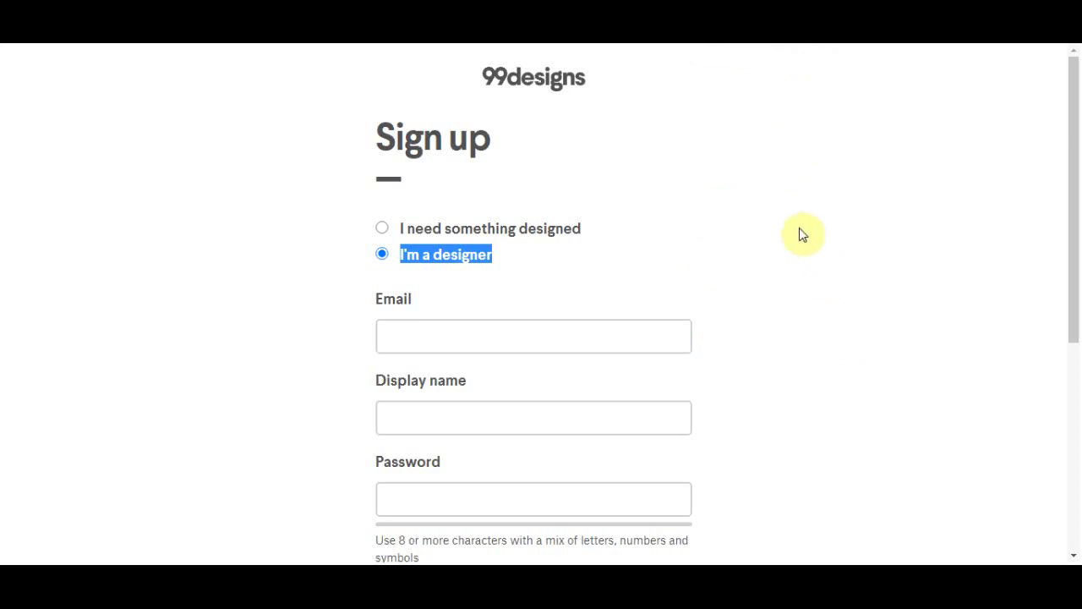
Return to the 99designs pattern design page and view its customer support section
{"action": "key", "text": "End"}
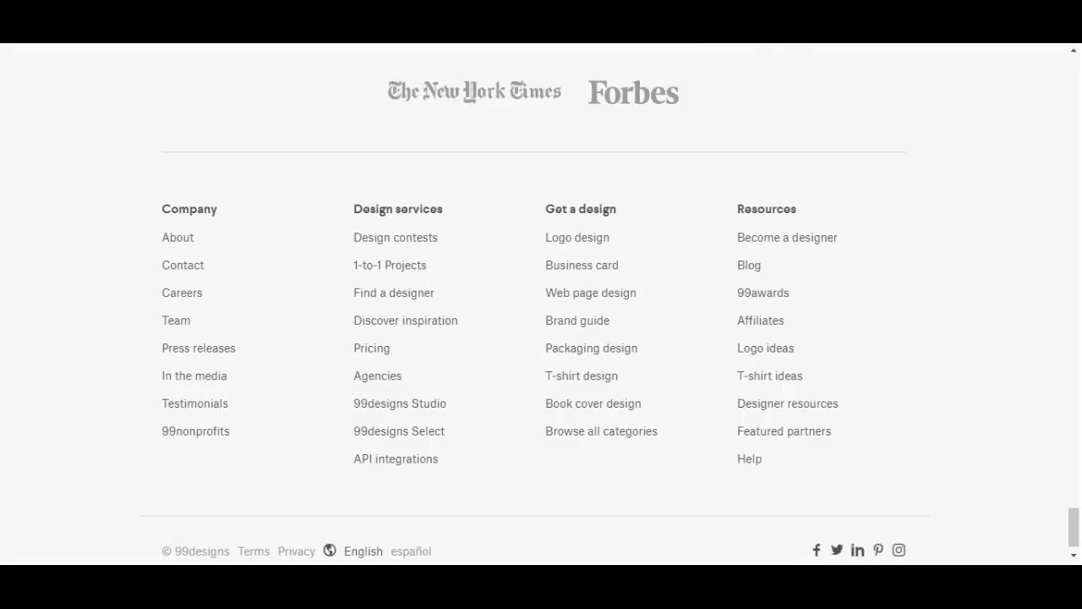
{"action": "scroll", "coordinate": [853, 316], "scroll_direction": "up", "scroll_amount": 8}
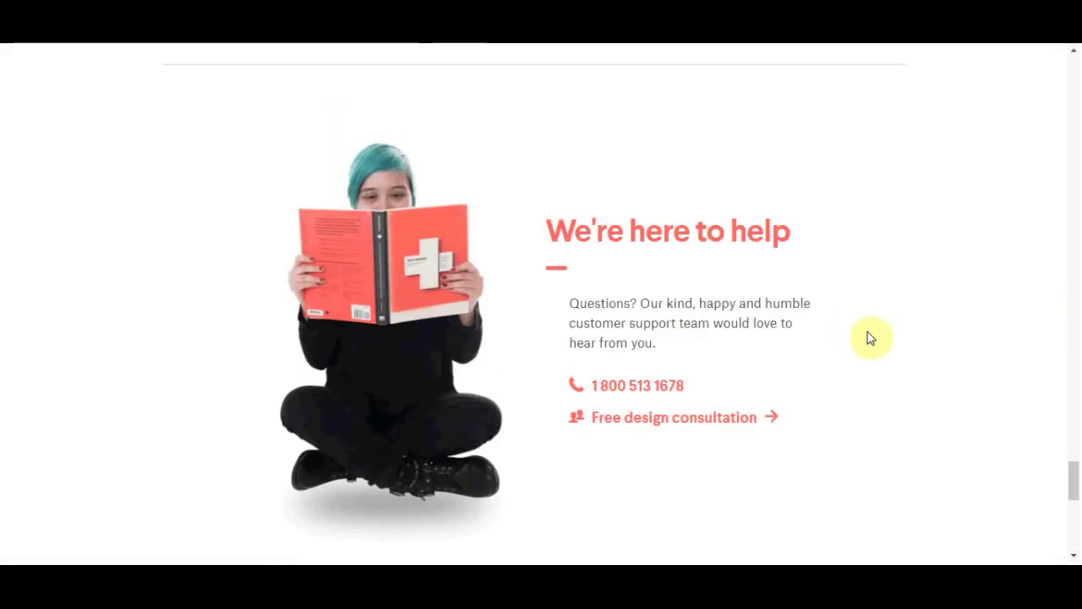
Review the 99designs pattern page from the support section back up past the contest packages and featured designers to the project options
{"action": "scroll", "coordinate": [870, 338], "scroll_direction": "up", "scroll_amount": 12}
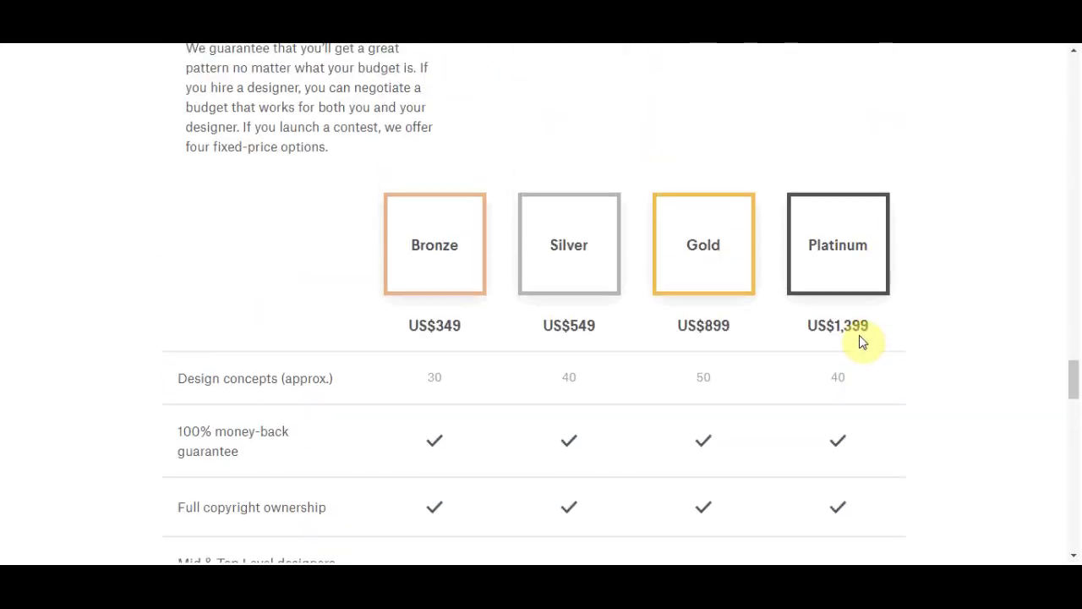
{"action": "scroll", "coordinate": [862, 342], "scroll_direction": "up", "scroll_amount": 10}
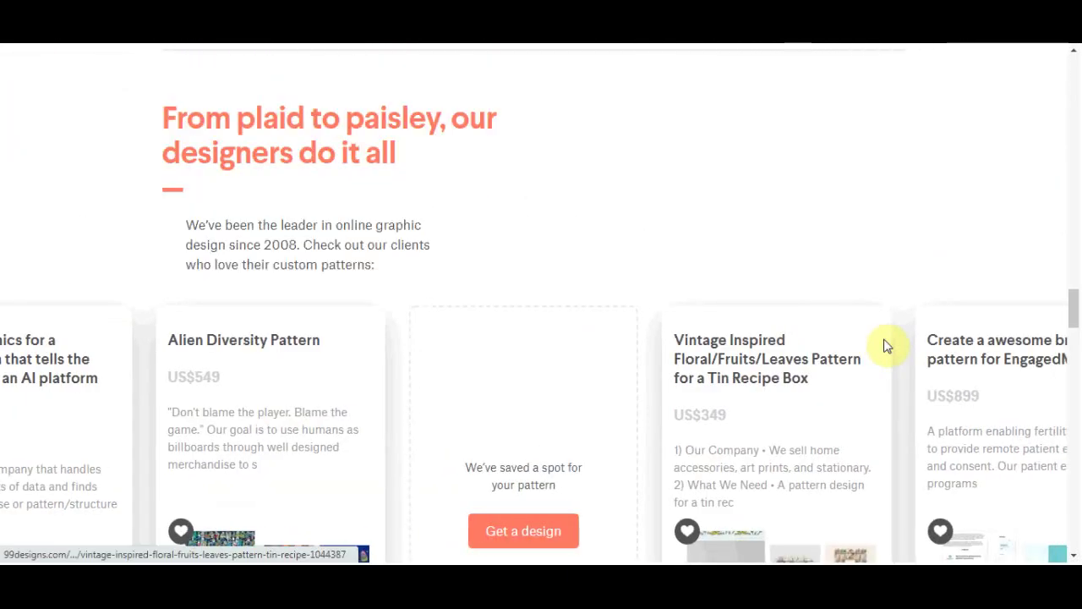
{"action": "scroll", "coordinate": [885, 346], "scroll_direction": "up", "scroll_amount": 10}
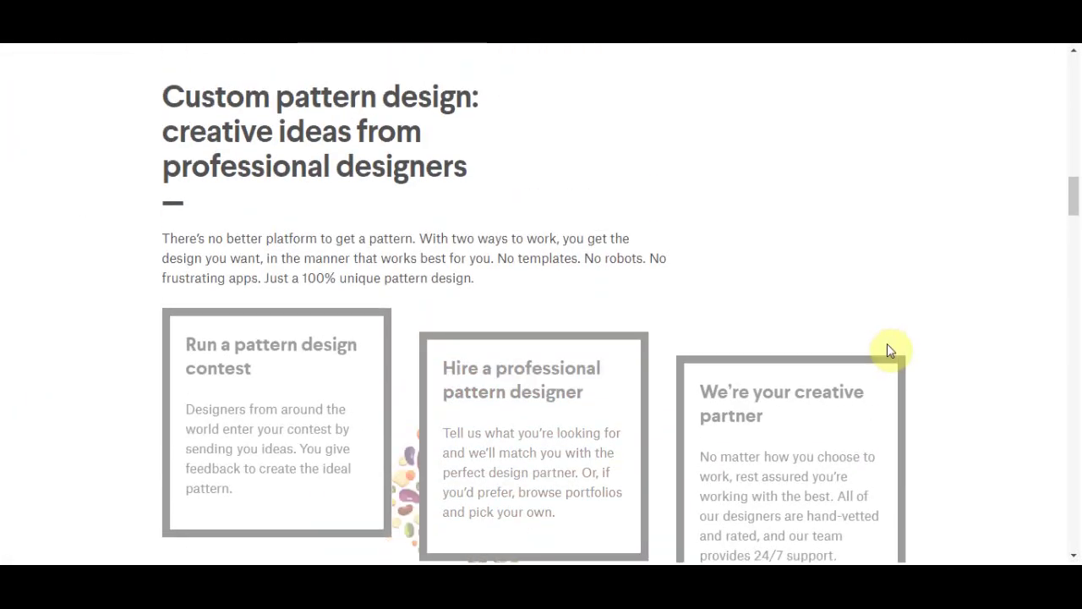
{"action": "scroll", "coordinate": [887, 347], "scroll_direction": "up", "scroll_amount": 5}
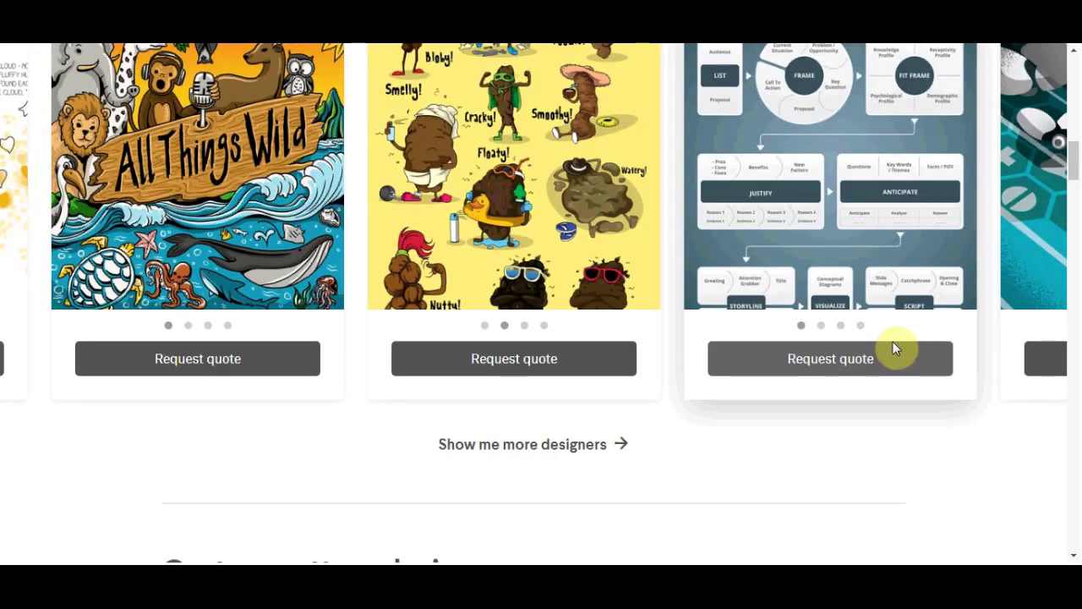
{"action": "scroll", "coordinate": [893, 343], "scroll_direction": "up", "scroll_amount": 8}
{"action": "scroll", "coordinate": [896, 349], "scroll_direction": "down", "scroll_amount": 10}
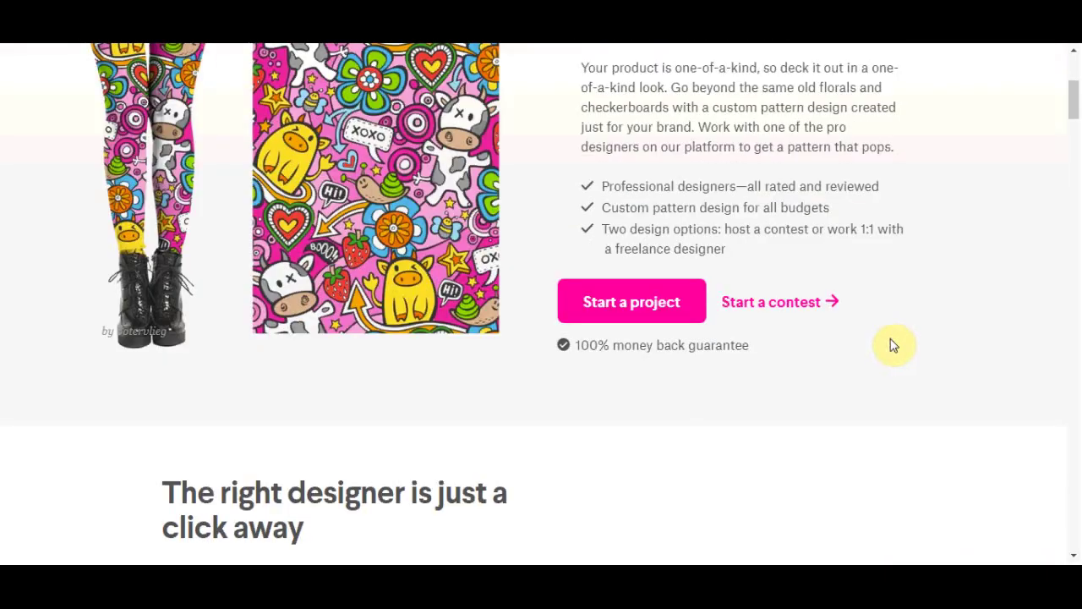
{"action": "scroll", "coordinate": [956, 326], "scroll_direction": "up", "scroll_amount": 4}
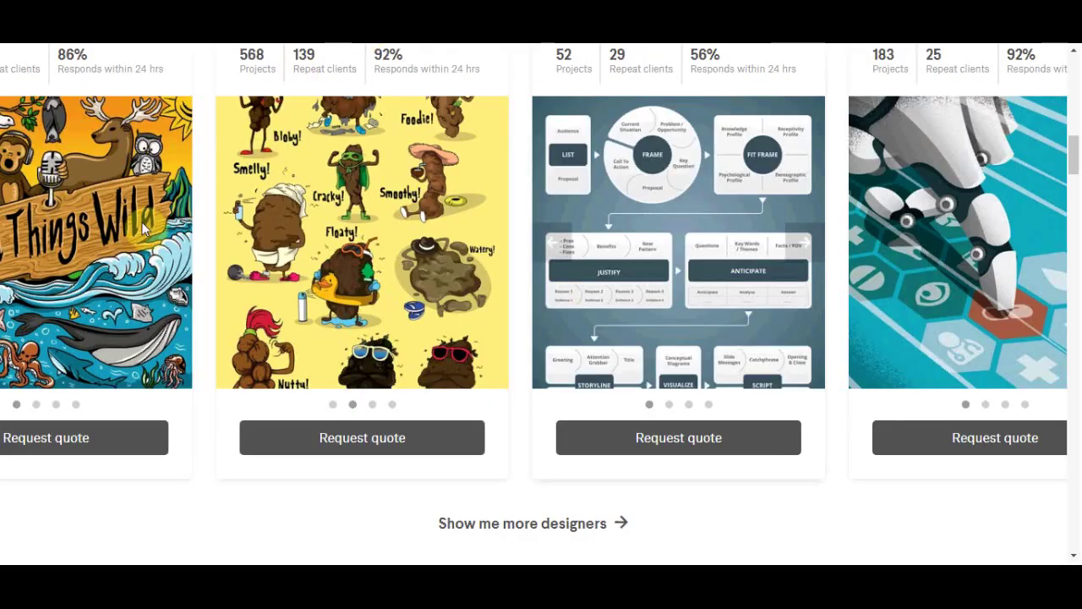
{"action": "scroll", "coordinate": [471, 343], "scroll_direction": "left", "scroll_amount": 2}
{"action": "scroll", "coordinate": [440, 415], "scroll_direction": "up", "scroll_amount": 15}
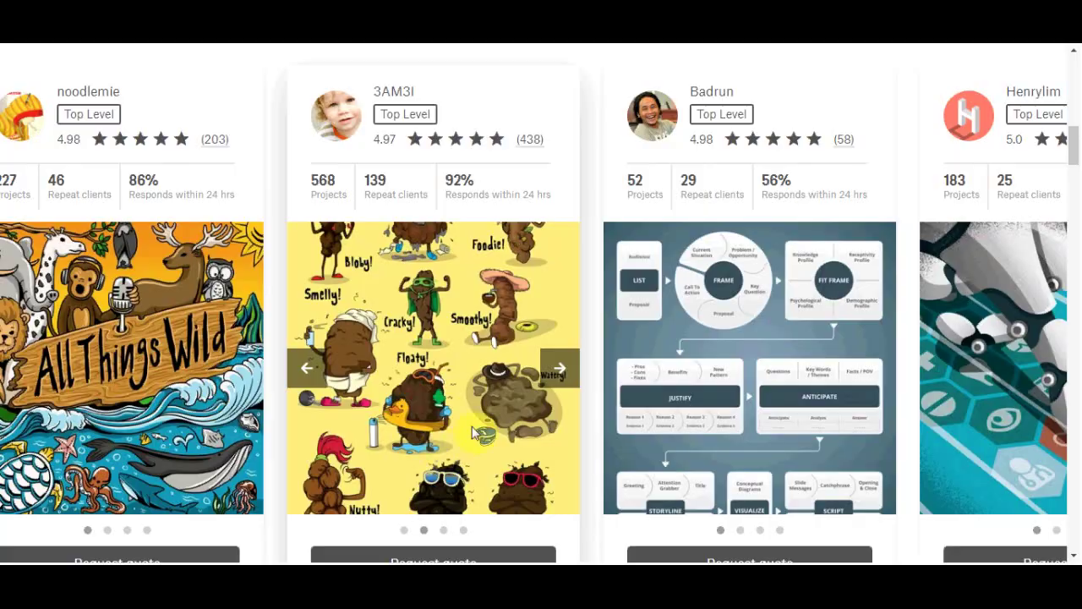
{"action": "scroll", "coordinate": [877, 397], "scroll_direction": "down", "scroll_amount": 1}
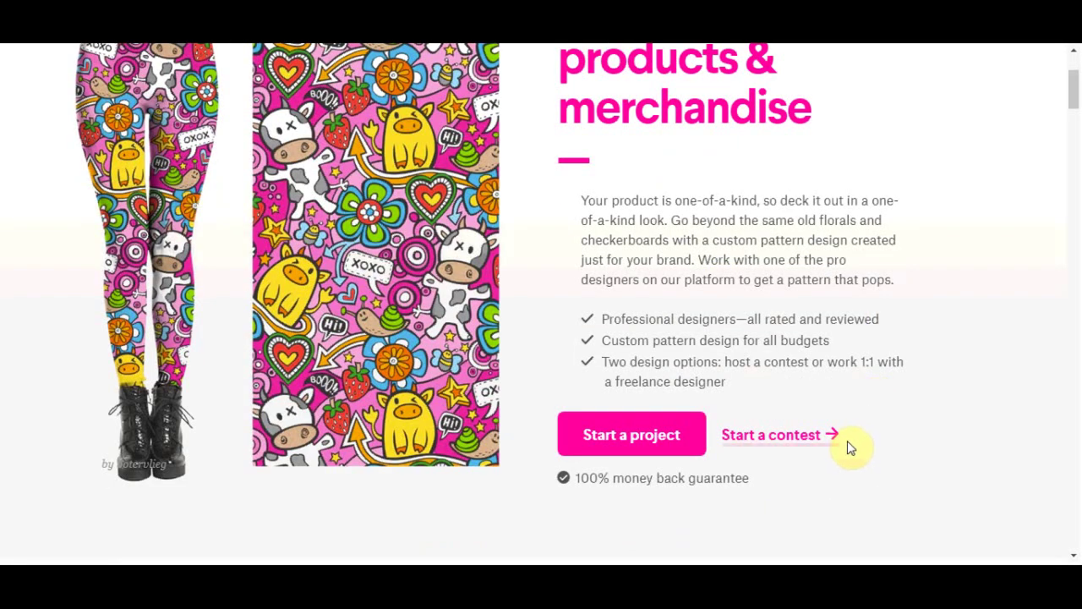
Highlight the "Start a contest" link, open it in a new tab, and review the illustration or graphics brief form
{"action": "left_click_drag", "start_coordinate": [721, 435], "coordinate": [820, 435]}
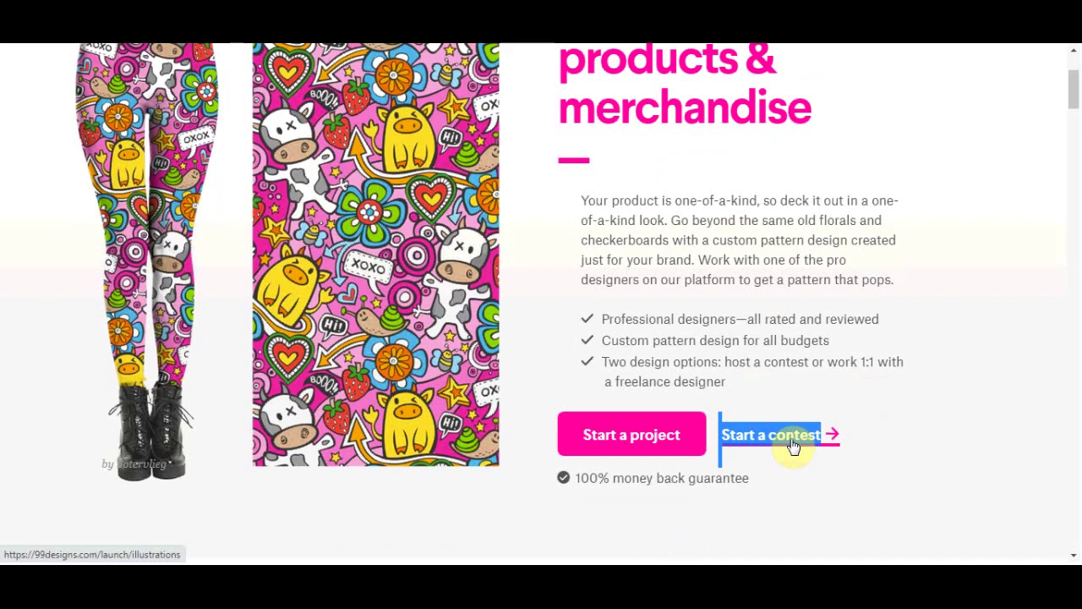
{"action": "right_click", "coordinate": [793, 445]}
{"action": "left_click", "coordinate": [865, 246]}
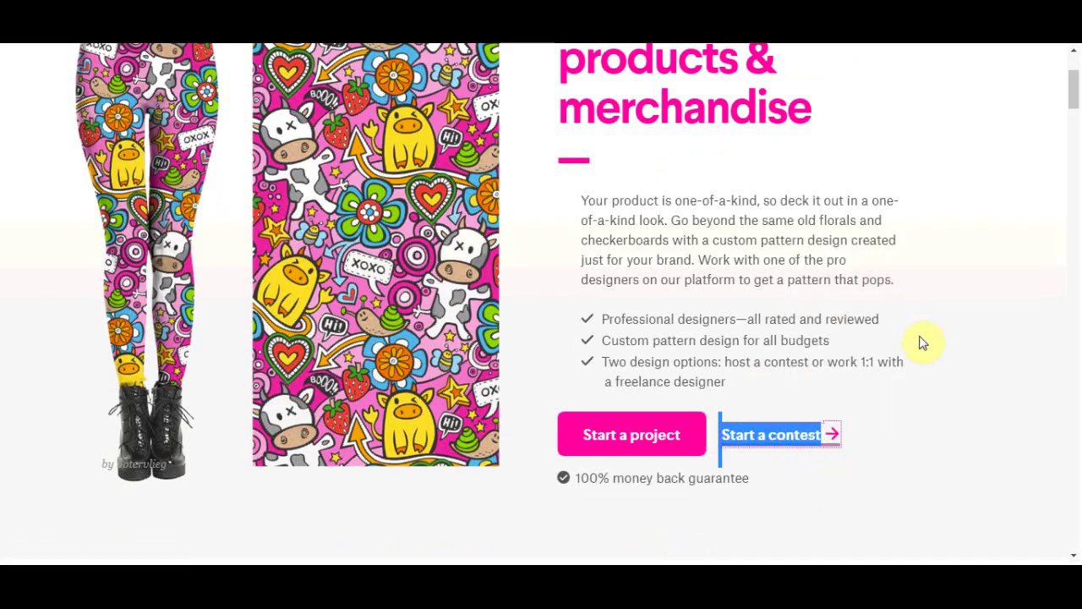
{"action": "left_click", "coordinate": [924, 339]}
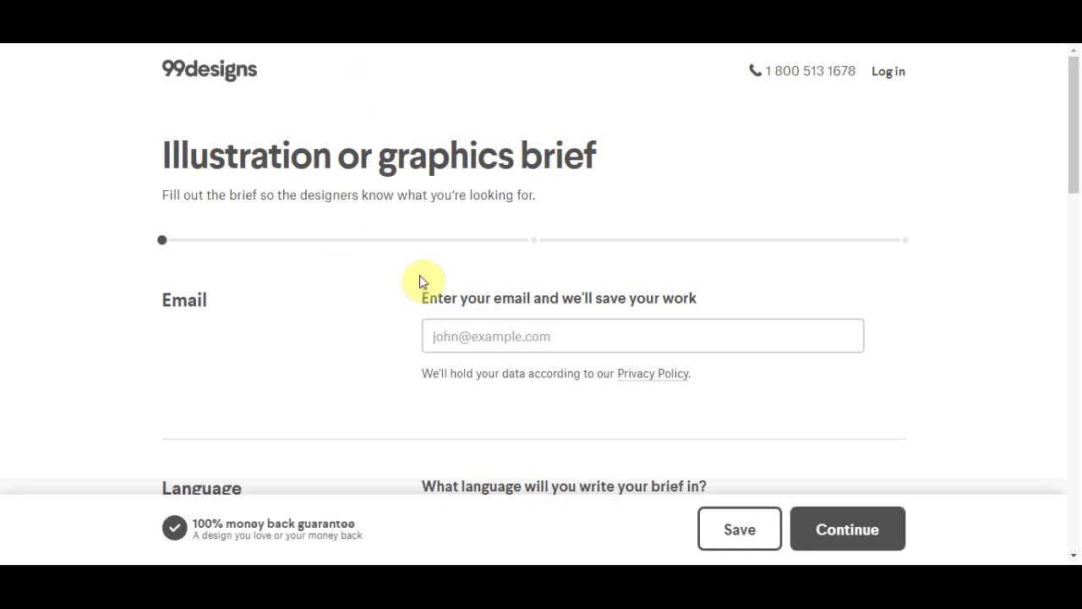
{"action": "scroll", "coordinate": [595, 201], "scroll_direction": "down", "scroll_amount": 4}
{"action": "scroll", "coordinate": [594, 212], "scroll_direction": "up", "scroll_amount": 4}
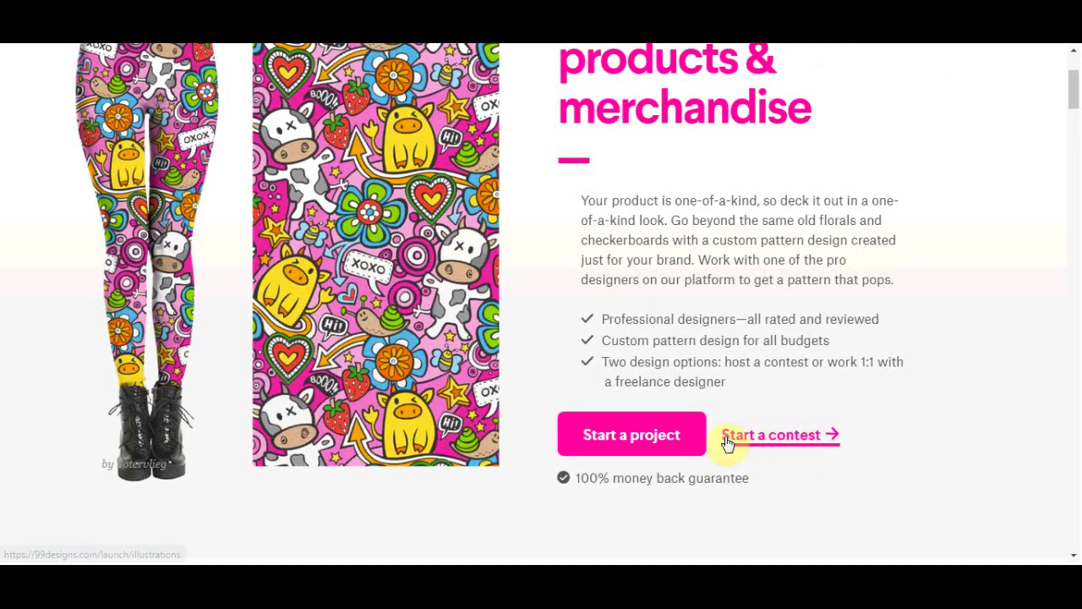
Return to the pattern design page, highlight "Start a contest" again, and look over the featured designers
{"action": "left_click_drag", "start_coordinate": [721, 436], "coordinate": [818, 435]}
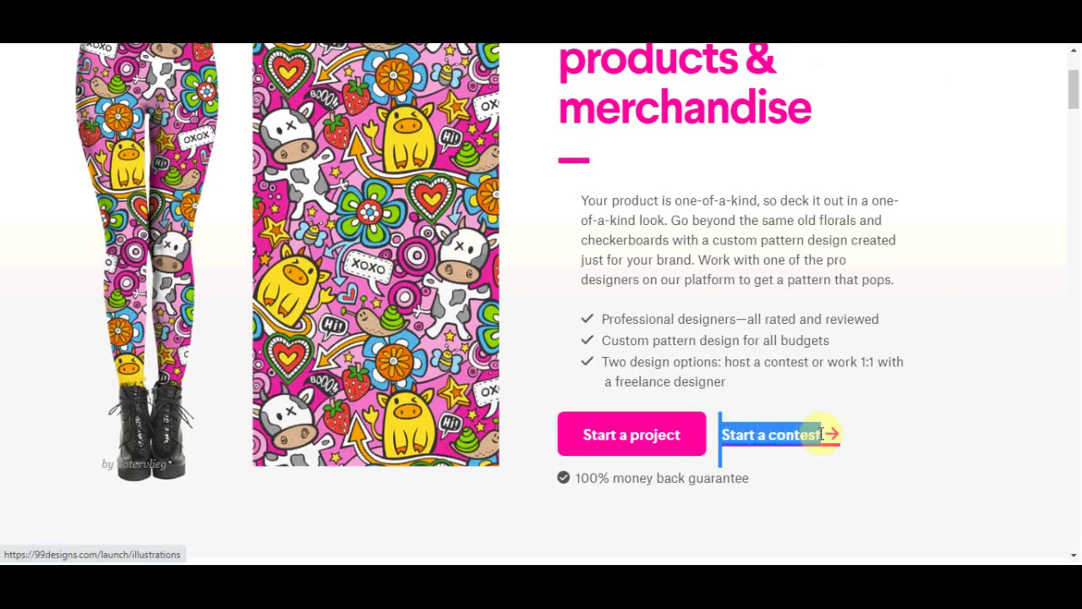
{"action": "left_click_drag", "start_coordinate": [822, 434], "coordinate": [833, 435]}
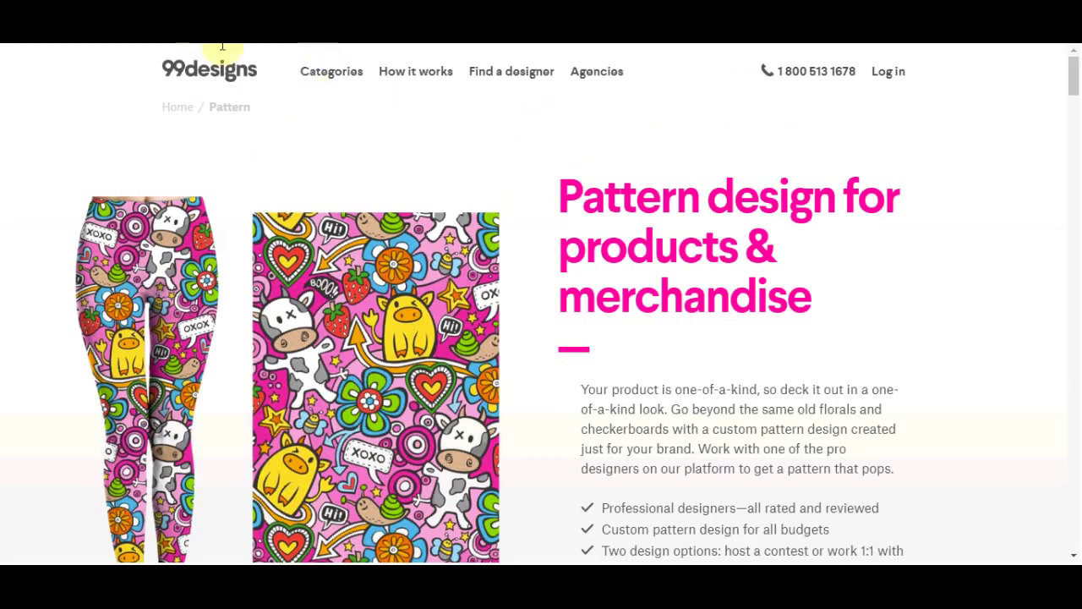
{"action": "scroll", "coordinate": [242, 181], "scroll_direction": "down", "scroll_amount": 10}
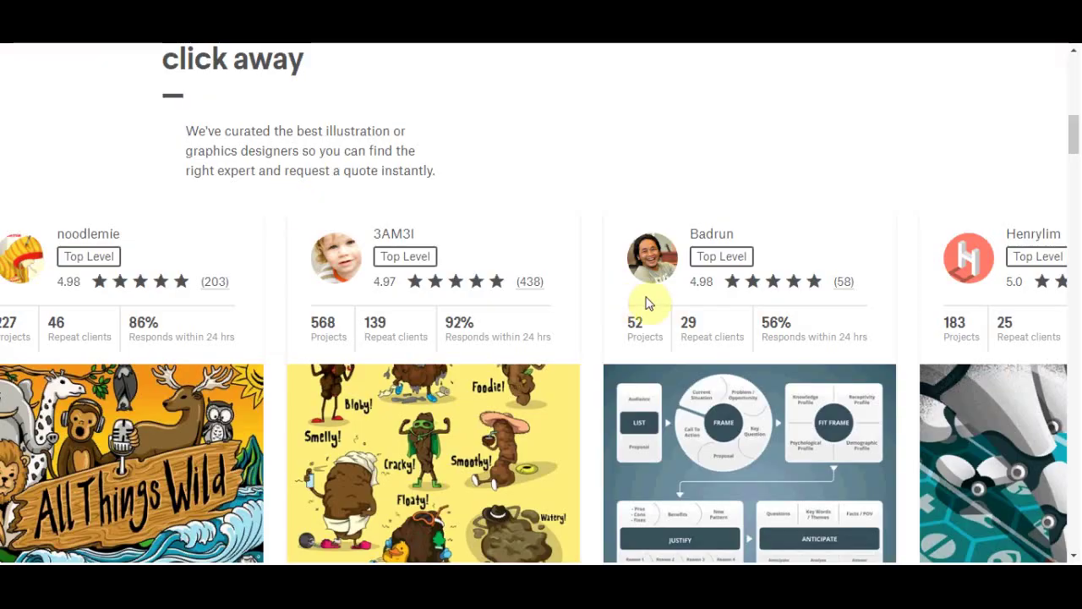
{"action": "scroll", "coordinate": [648, 302], "scroll_direction": "up", "scroll_amount": 6}
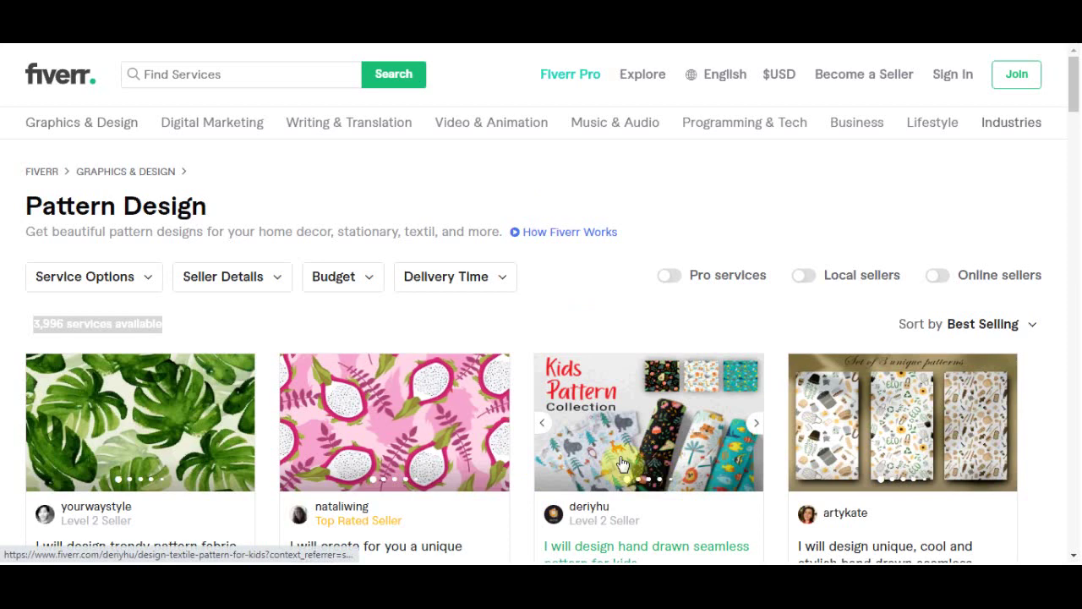
View Fiverr's Pattern Design listings, and go back to the introduction of the 99designs pattern design page
{"action": "scroll", "coordinate": [621, 463], "scroll_direction": "down", "scroll_amount": 1}
{"action": "scroll", "coordinate": [564, 400], "scroll_direction": "down", "scroll_amount": 1}
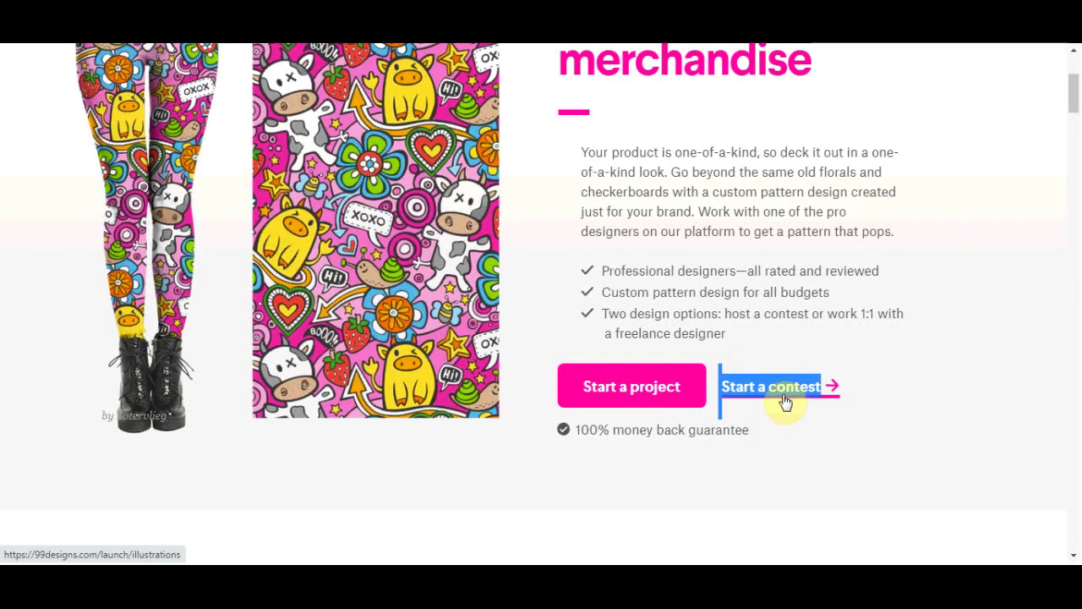
{"action": "scroll", "coordinate": [406, 429], "scroll_direction": "up", "scroll_amount": 2}
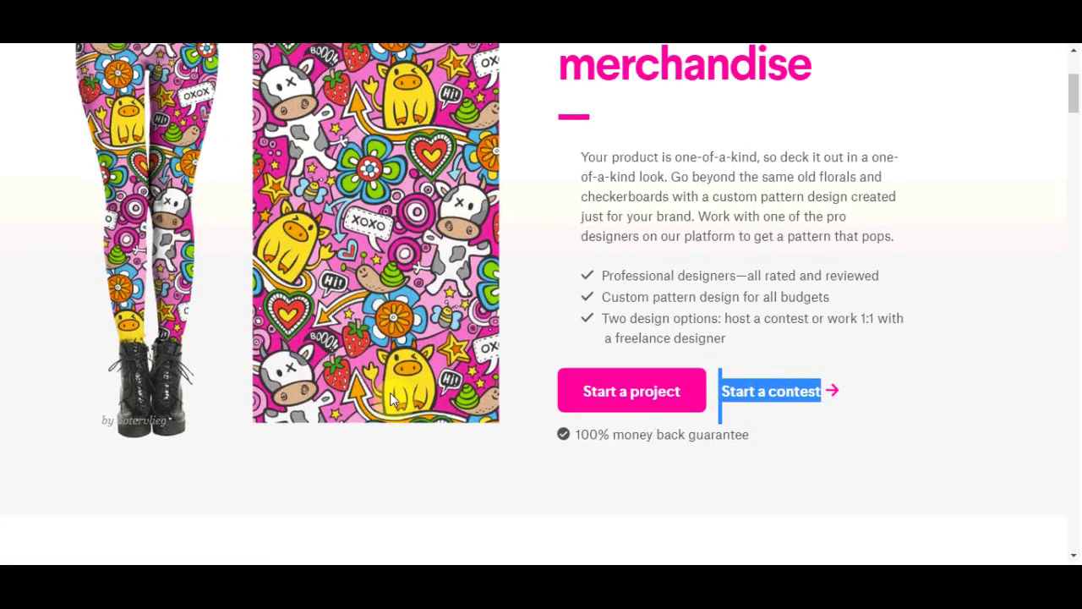
{"action": "scroll", "coordinate": [498, 473], "scroll_direction": "down", "scroll_amount": 1}
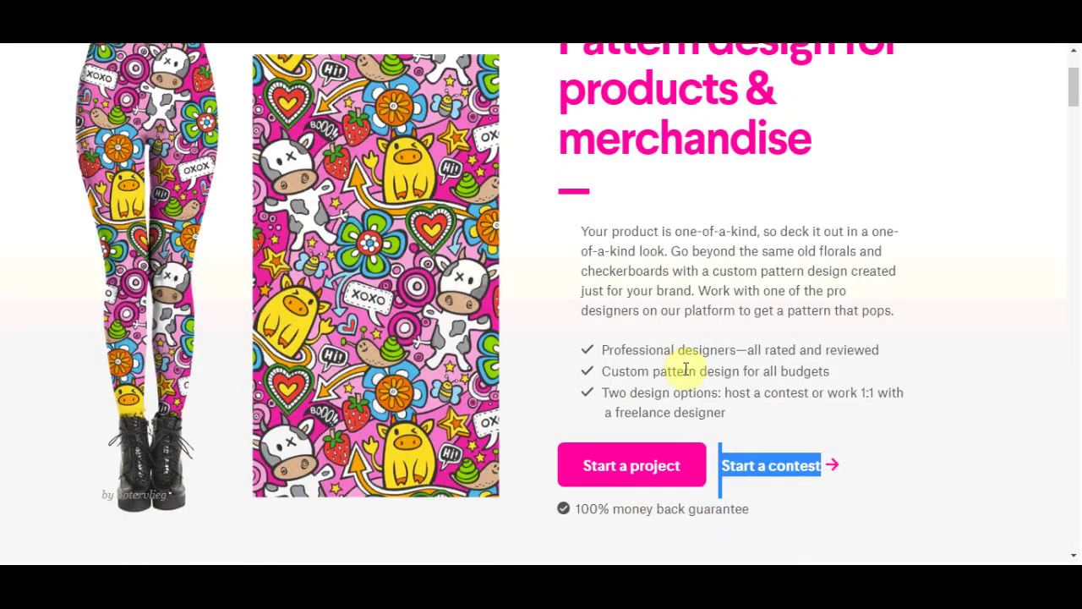
{"action": "scroll", "coordinate": [529, 406], "scroll_direction": "up", "scroll_amount": 2}
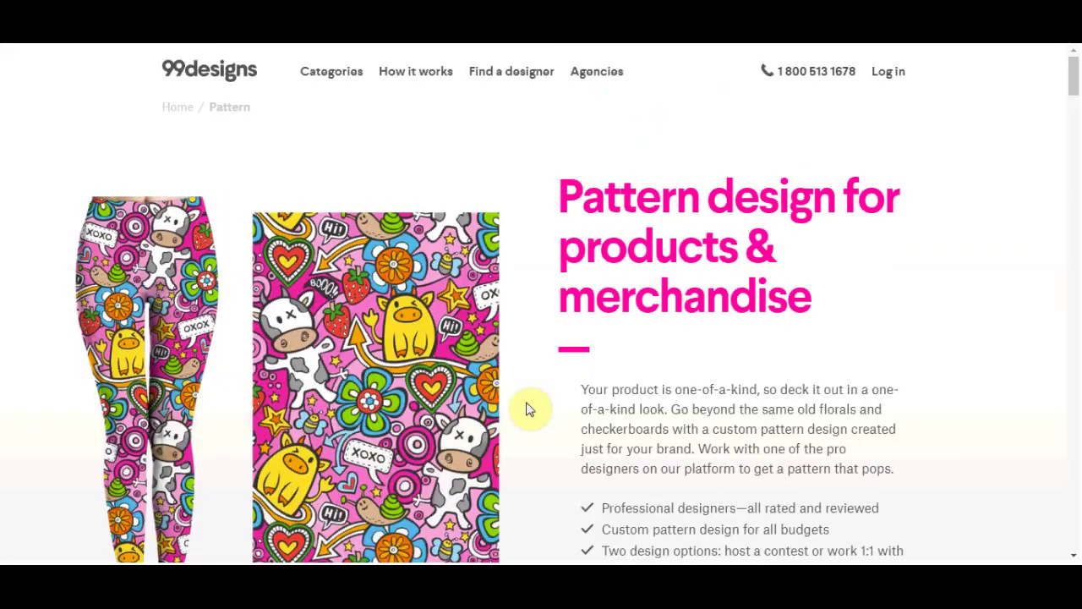